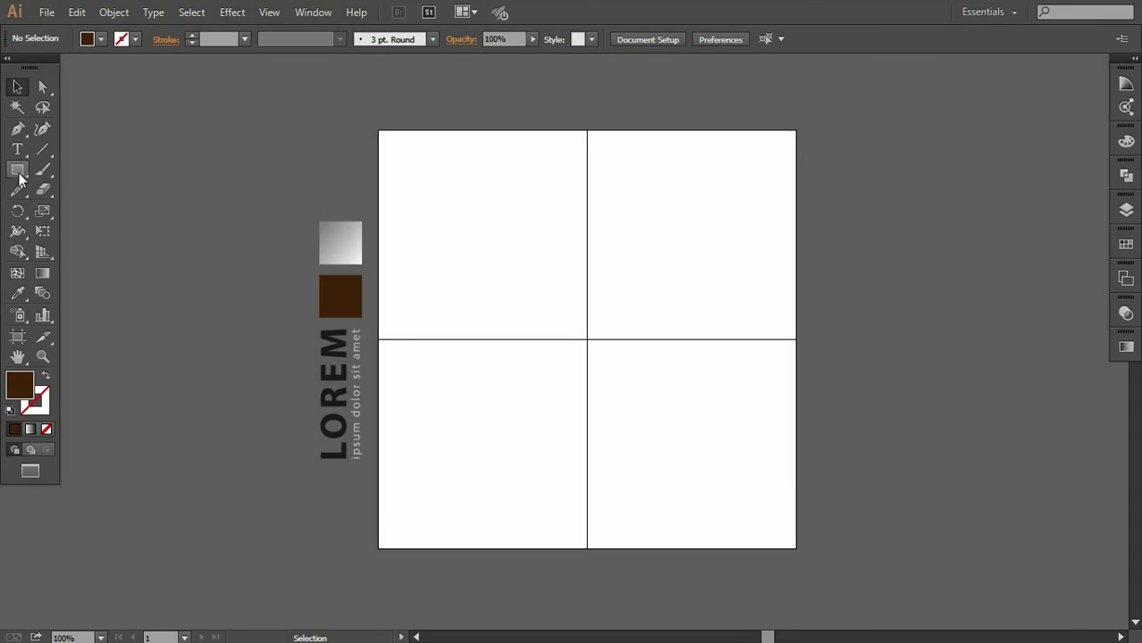
Draw a dark brown circle on the guide crossing, nudge it into place and enlarge it slightly
click(17, 169)
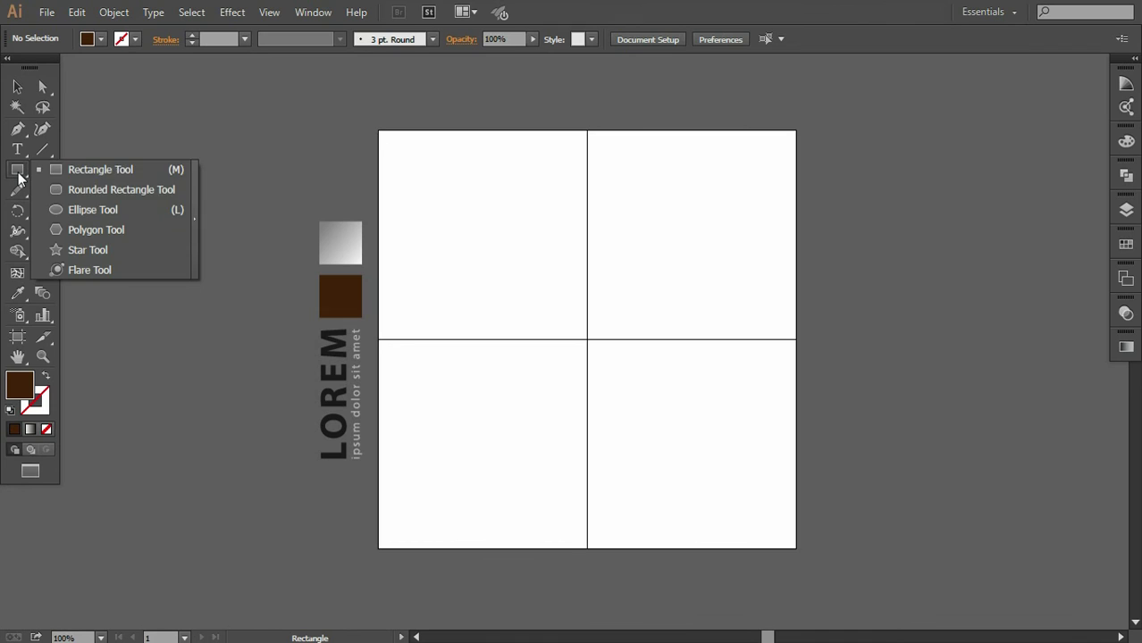
click(81, 209)
drag(484, 251, 647, 462)
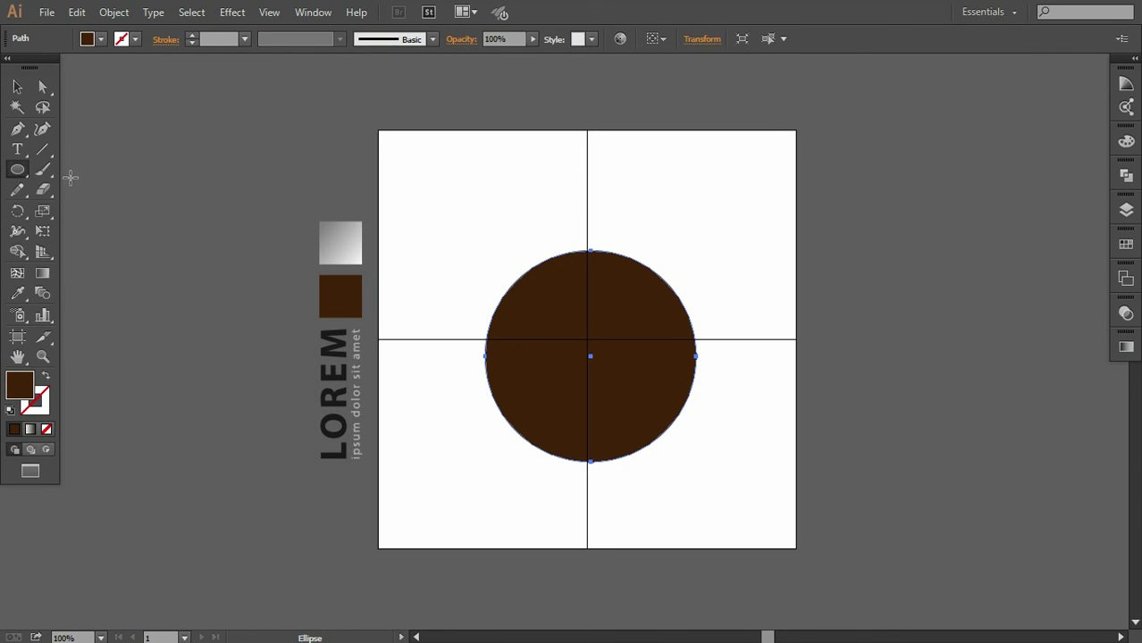
click(17, 86)
drag(640, 417, 635, 394)
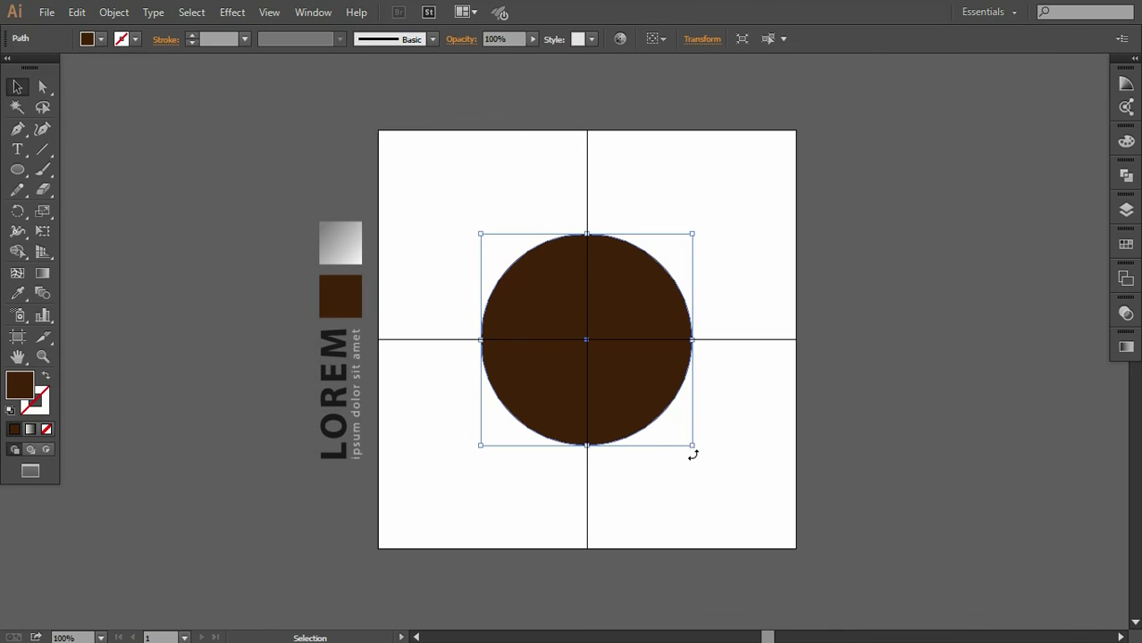
drag(693, 447, 698, 457)
click(719, 429)
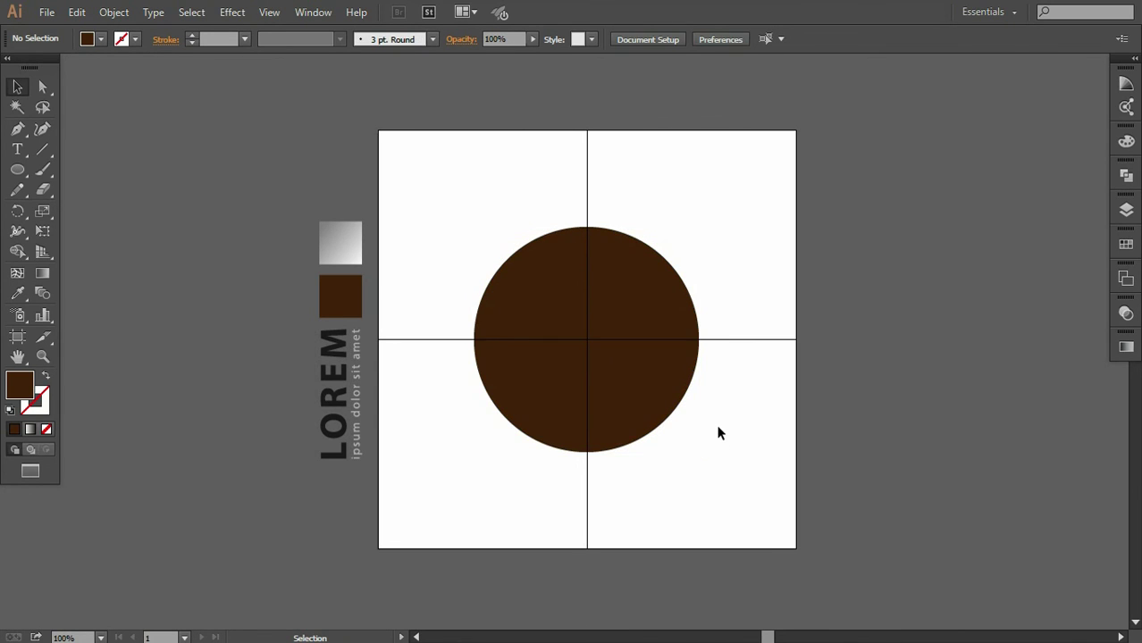
Type a letter S and scale it up to 192 pt
click(17, 149)
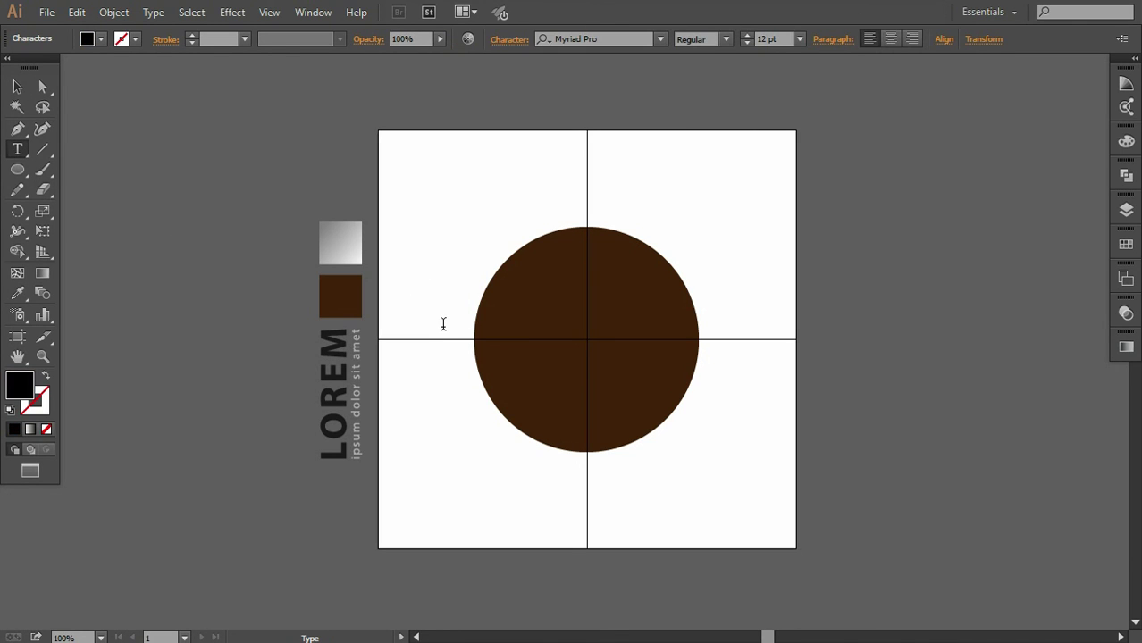
text(s)
text(S)
click(17, 86)
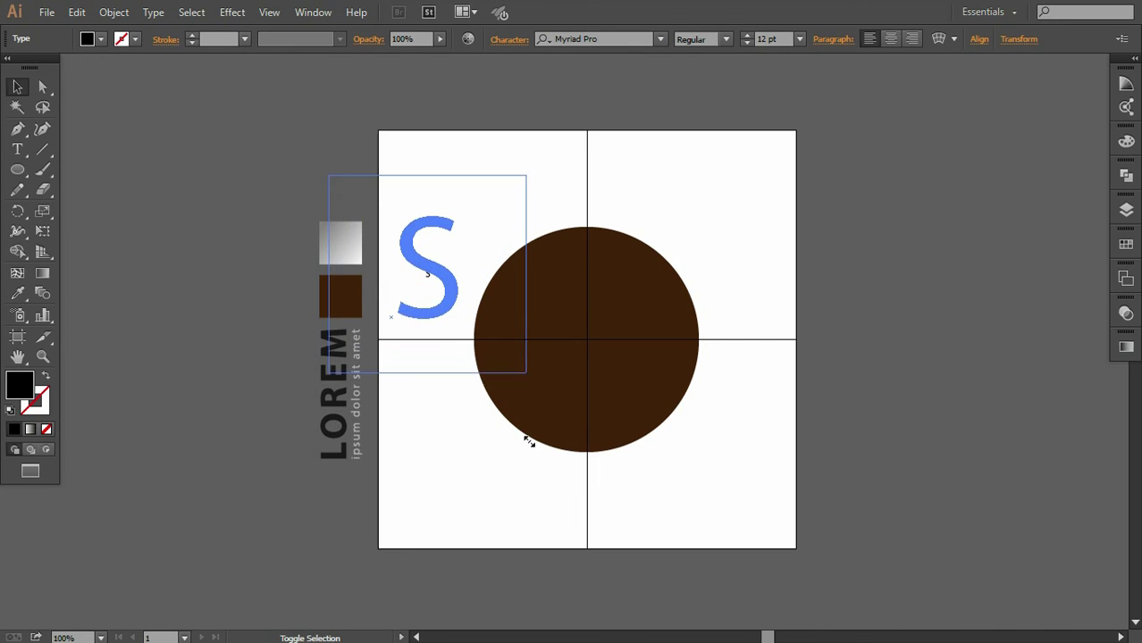
drag(435, 279, 535, 454)
Convert the S to outlines with Create Outlines and move it onto the brown circle
click(153, 12)
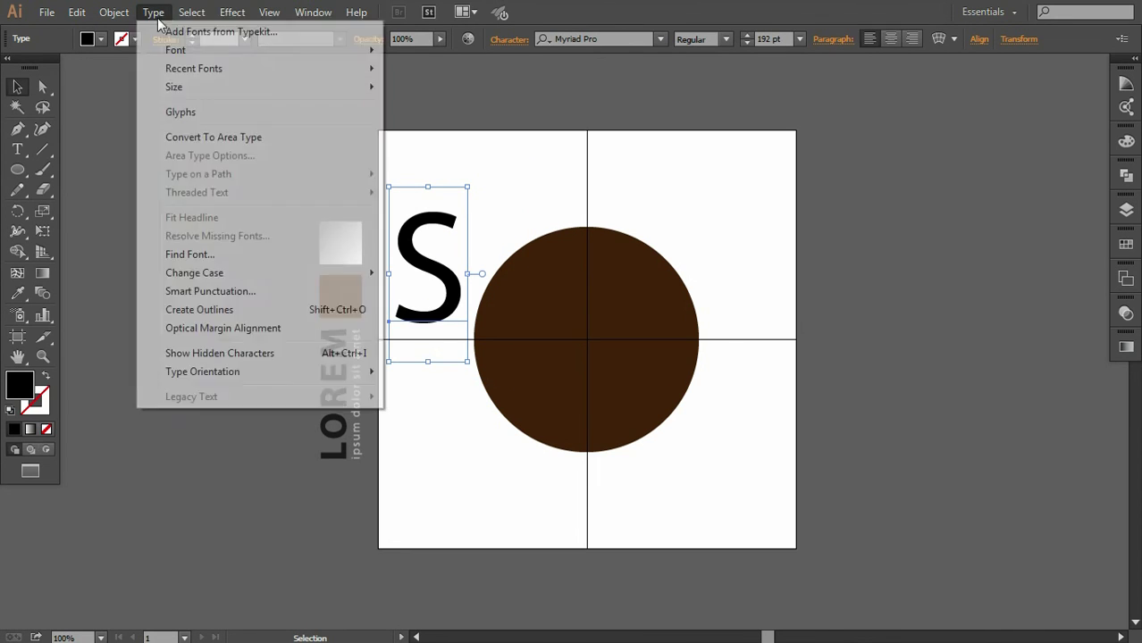
click(198, 310)
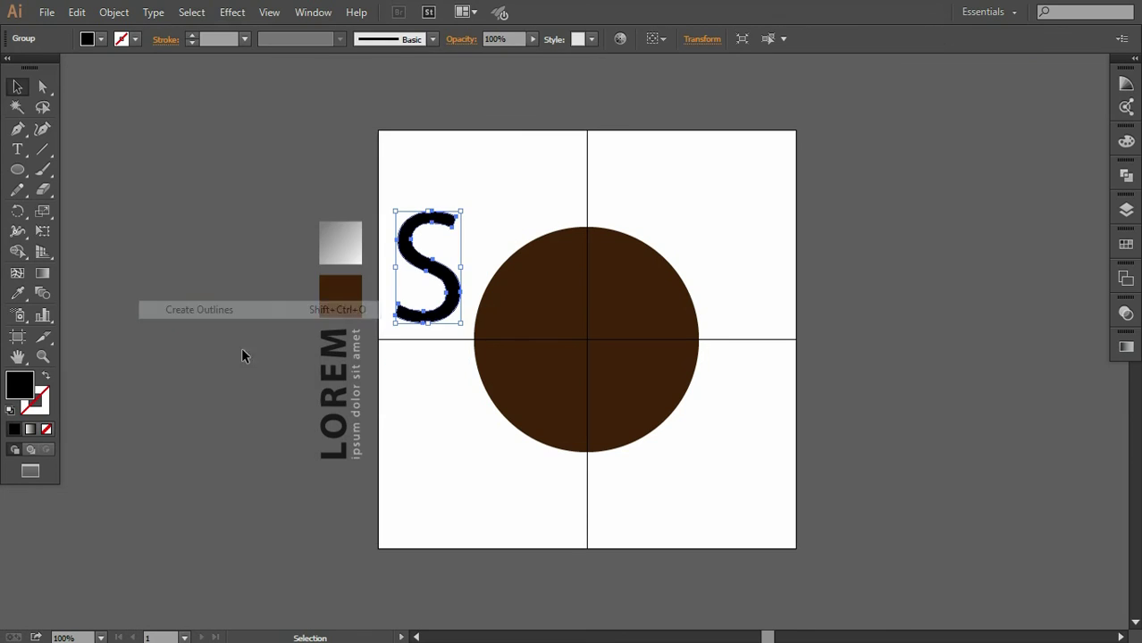
click(422, 408)
drag(451, 309, 607, 382)
Fill the S with white from the Swatches panel
click(1126, 246)
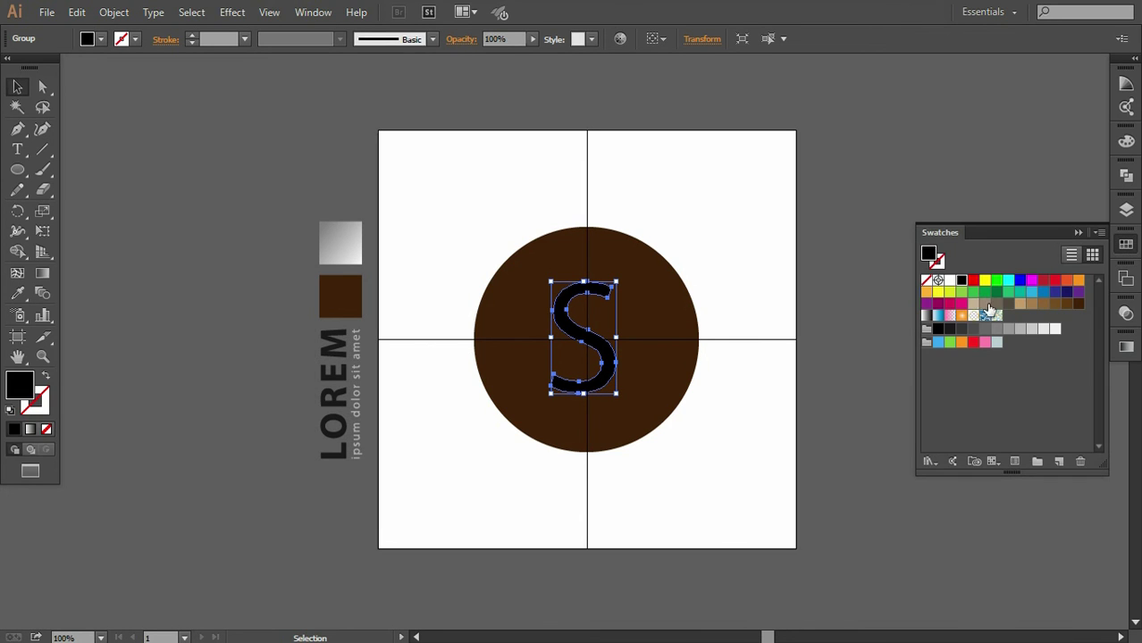
click(950, 284)
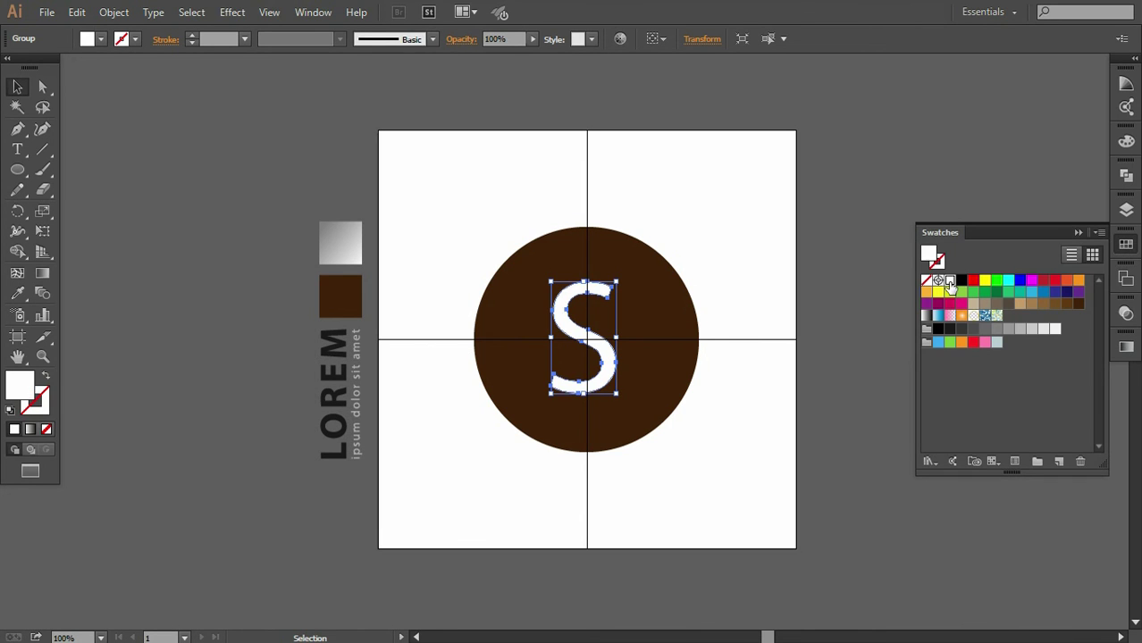
click(1076, 233)
key(ctrl+plus)
key(ctrl+plus)
key(ctrl+plus)
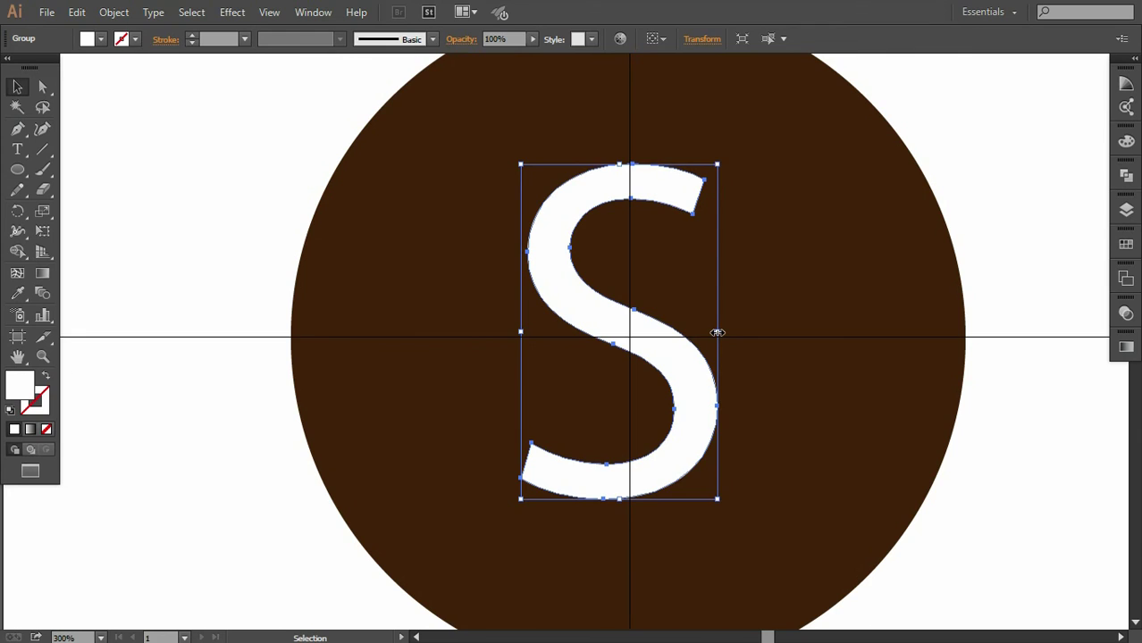
key(ctrl+minus)
Enlarge the S and nudge it right and down inside the circle
drag(663, 451, 674, 479)
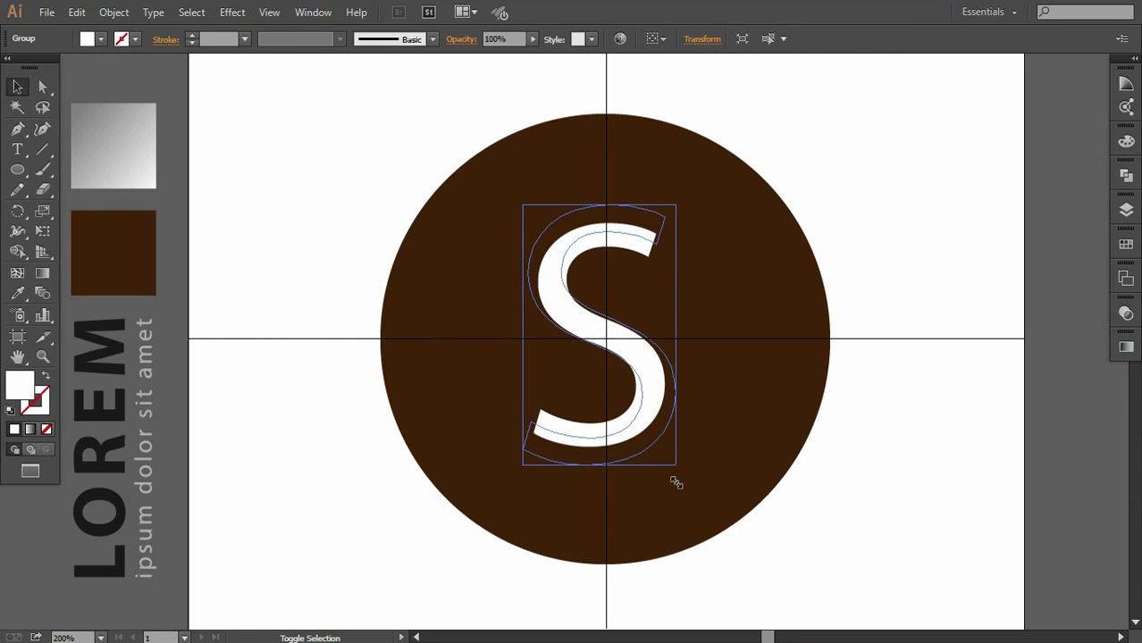
drag(674, 479, 674, 477)
key(Right)
key(Right)
key(Right)
key(Right)
key(Down)
key(Down)
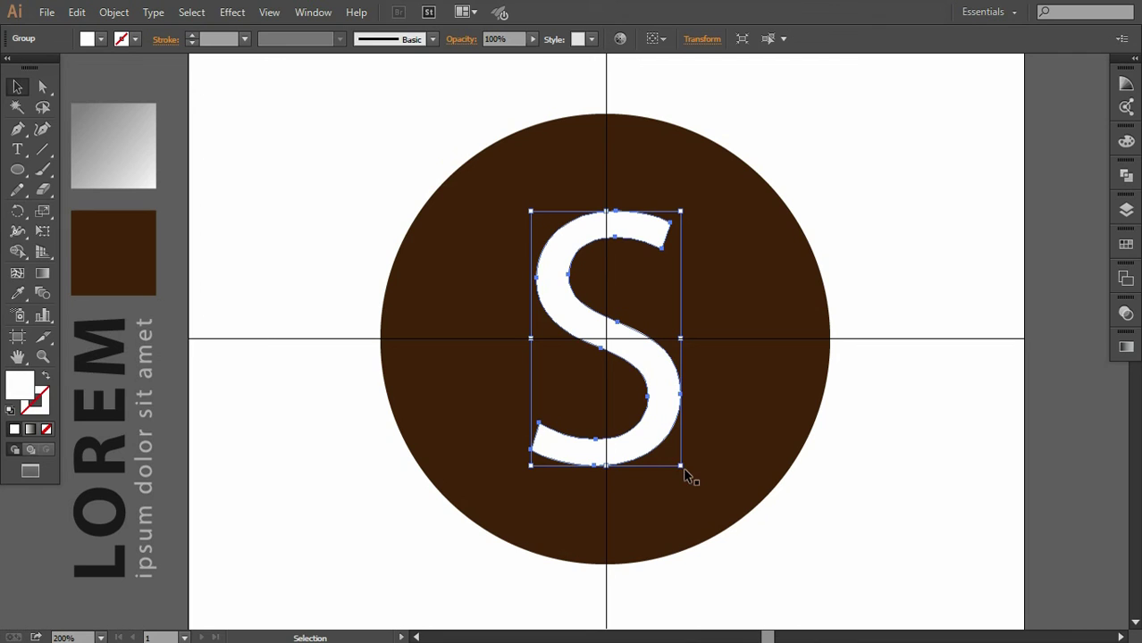
drag(682, 468, 685, 478)
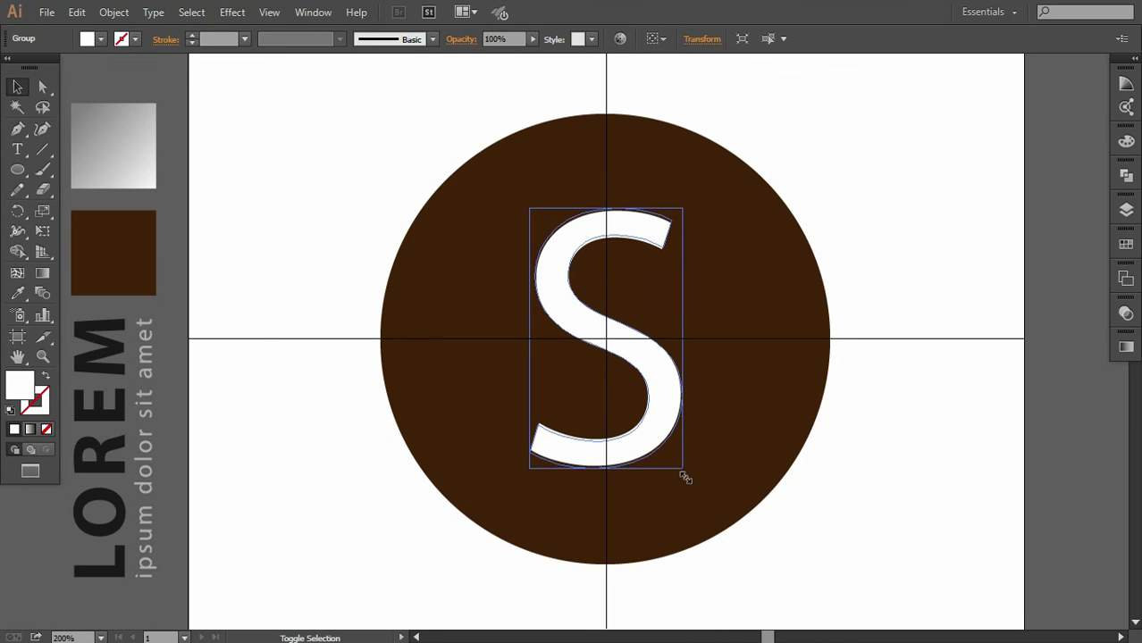
drag(686, 478, 684, 473)
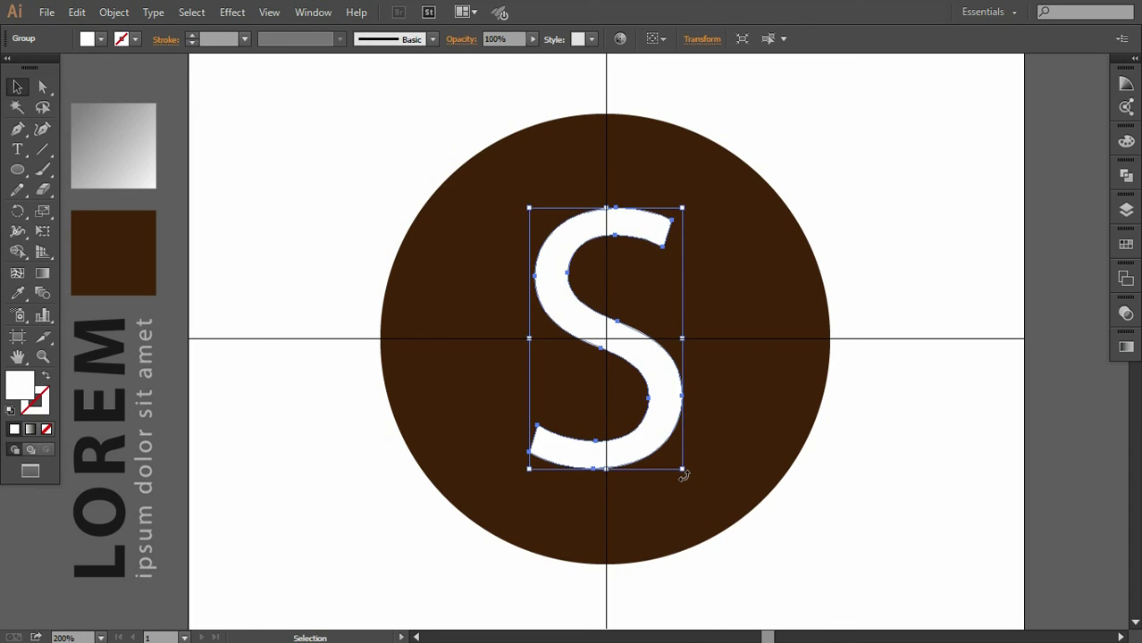
Fine-tune the S's size to fit the circle, deselecting to check placement
key(ctrl+1)
key(ctrl+equal)
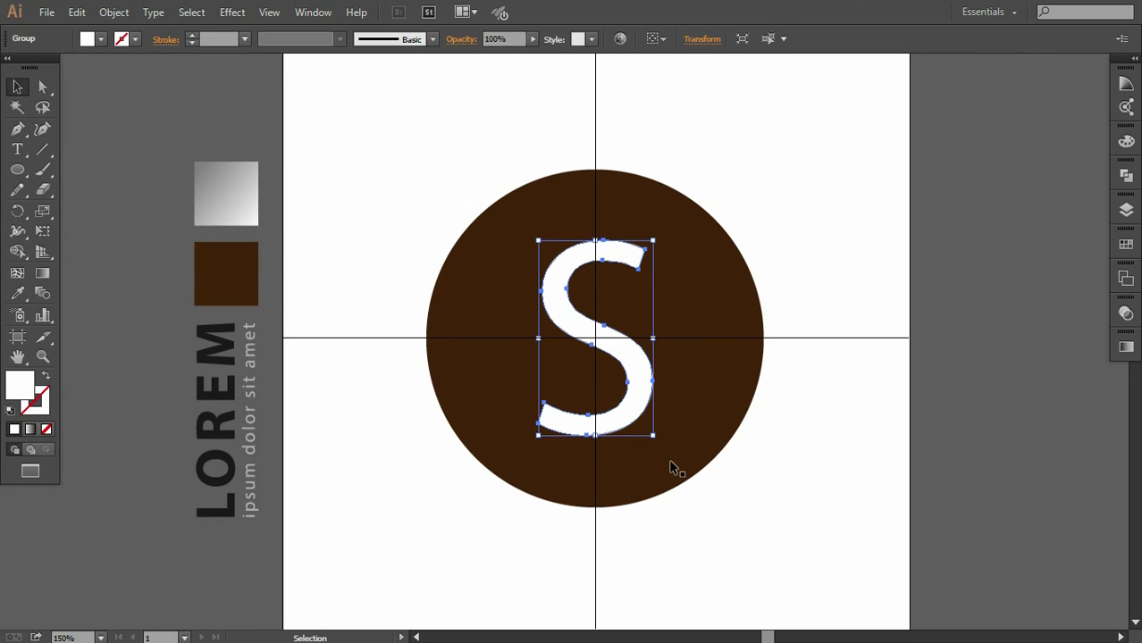
drag(655, 438, 658, 443)
key(ctrl+minus)
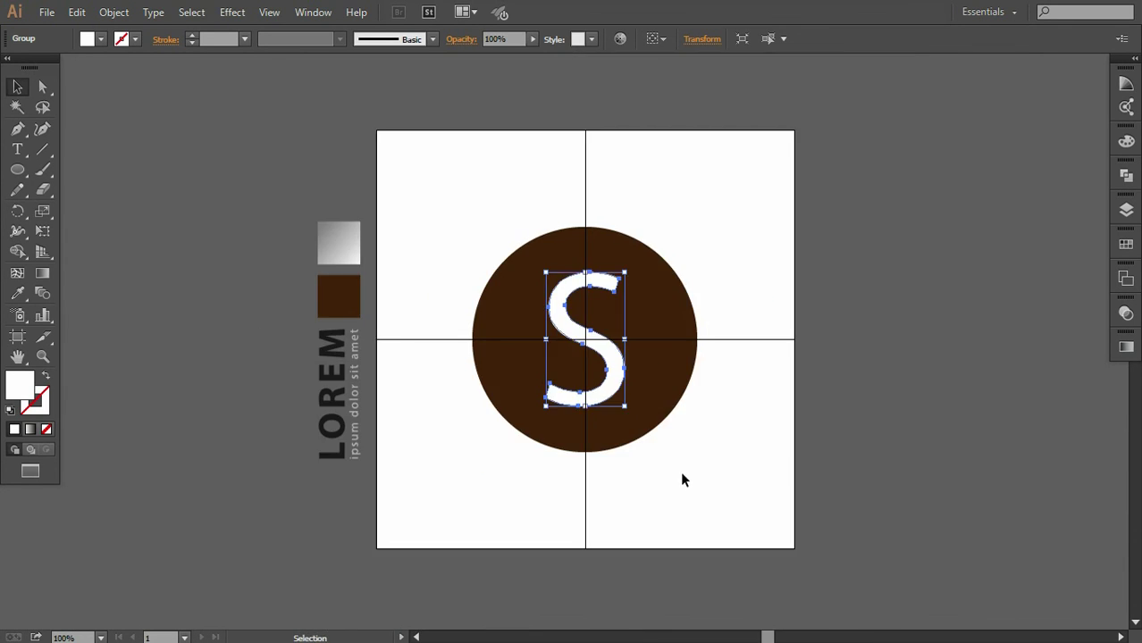
click(680, 471)
click(615, 377)
drag(625, 408, 631, 417)
click(665, 466)
click(613, 404)
click(669, 467)
Start a Pen path at the S's top end, running right and below the circle
click(16, 130)
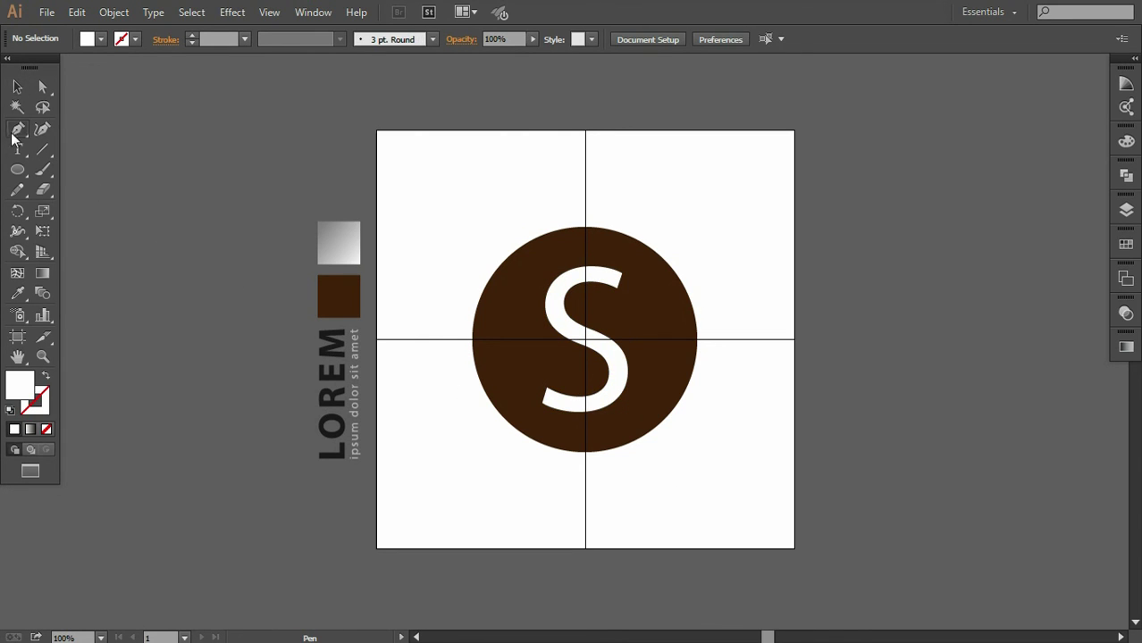
key(ctrl+plus)
drag(724, 278, 688, 281)
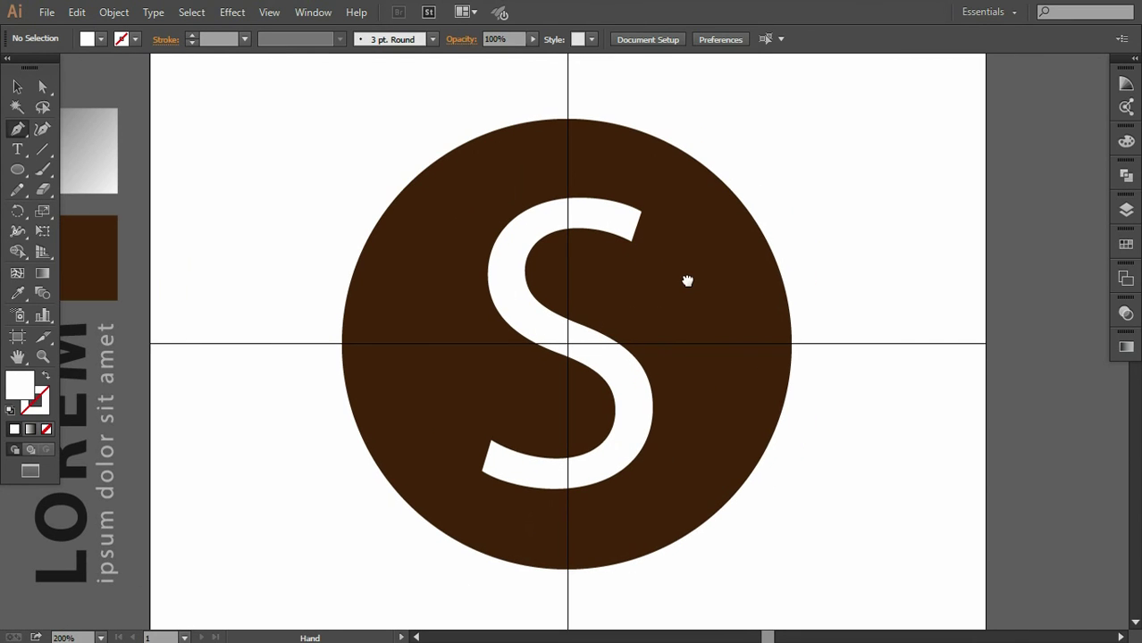
click(640, 213)
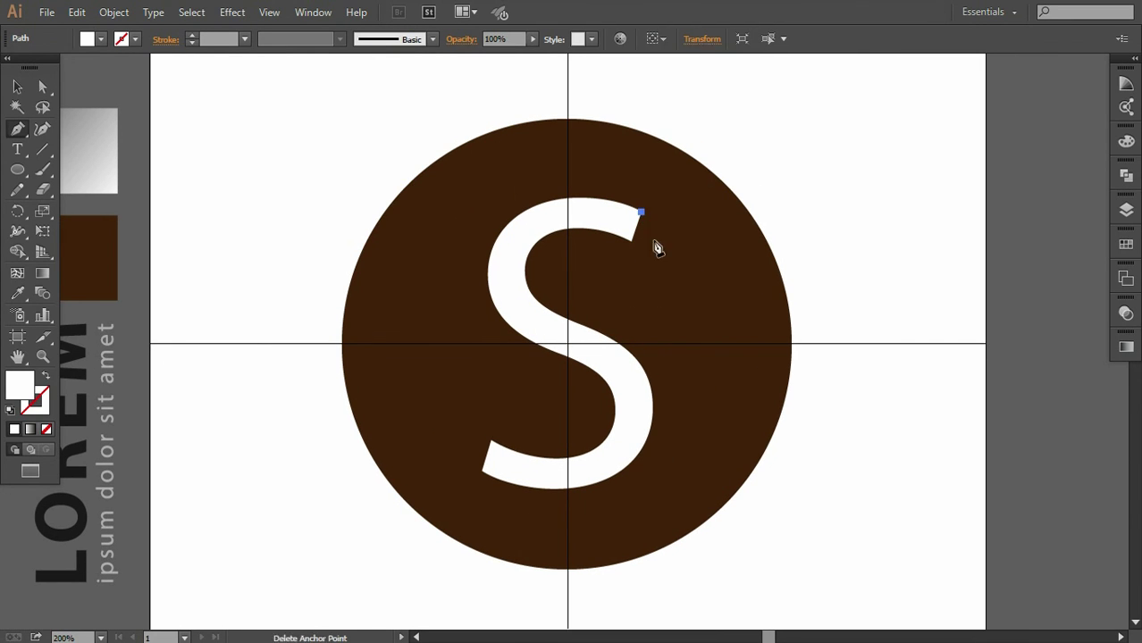
click(853, 338)
scroll(804, 471, down, 4)
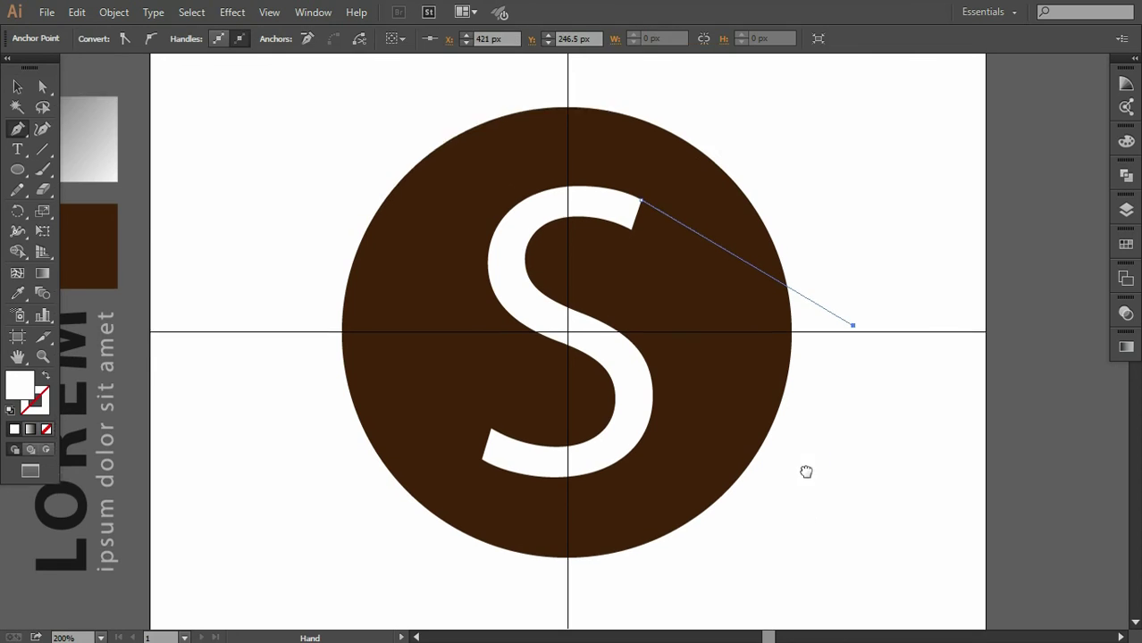
click(707, 499)
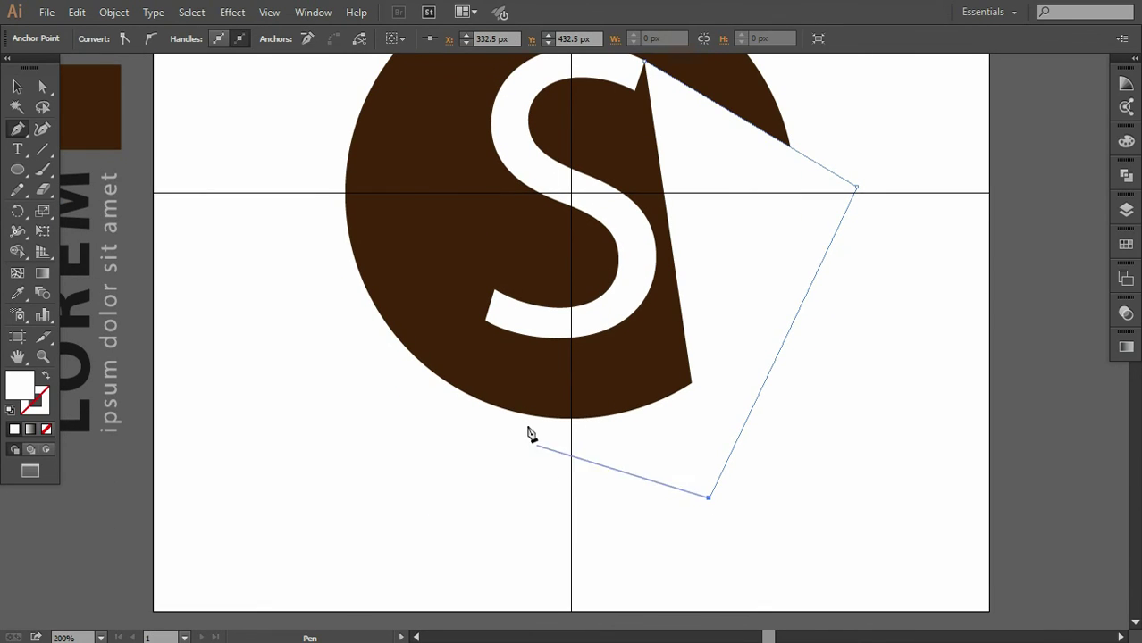
Trace the shadow path along the S's lower tip, lower curve and middle curve
click(485, 321)
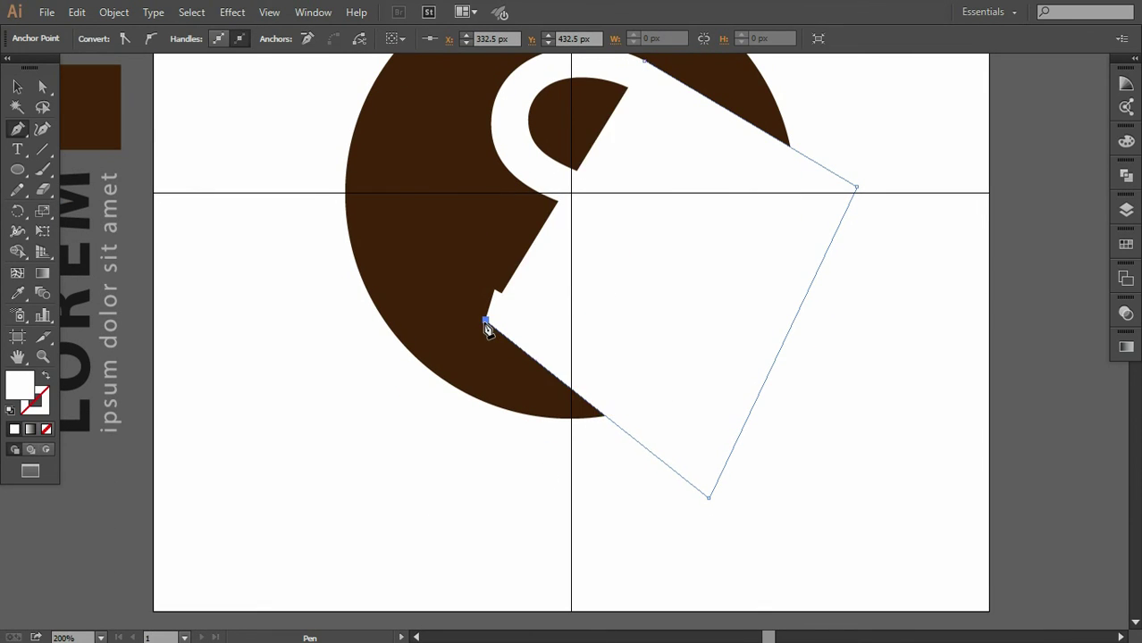
click(573, 328)
click(605, 316)
click(634, 302)
click(628, 253)
click(607, 214)
click(574, 189)
Trace along the S's top curve and close the shadow path at its start
click(514, 142)
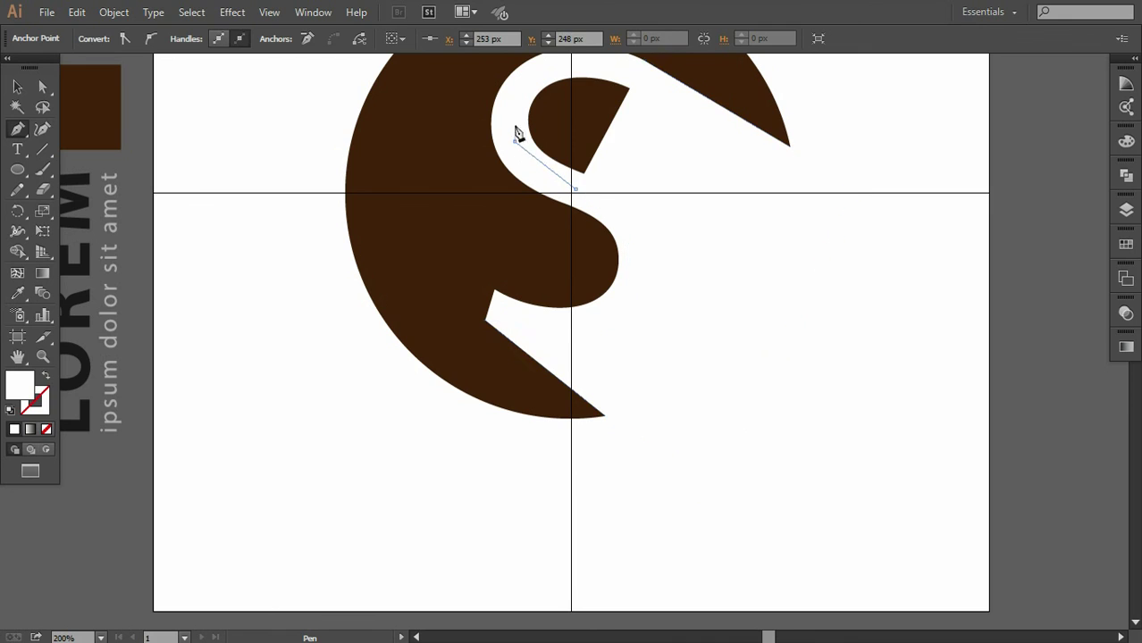
click(513, 90)
click(532, 72)
click(586, 58)
scroll(598, 63, up, 2)
click(641, 102)
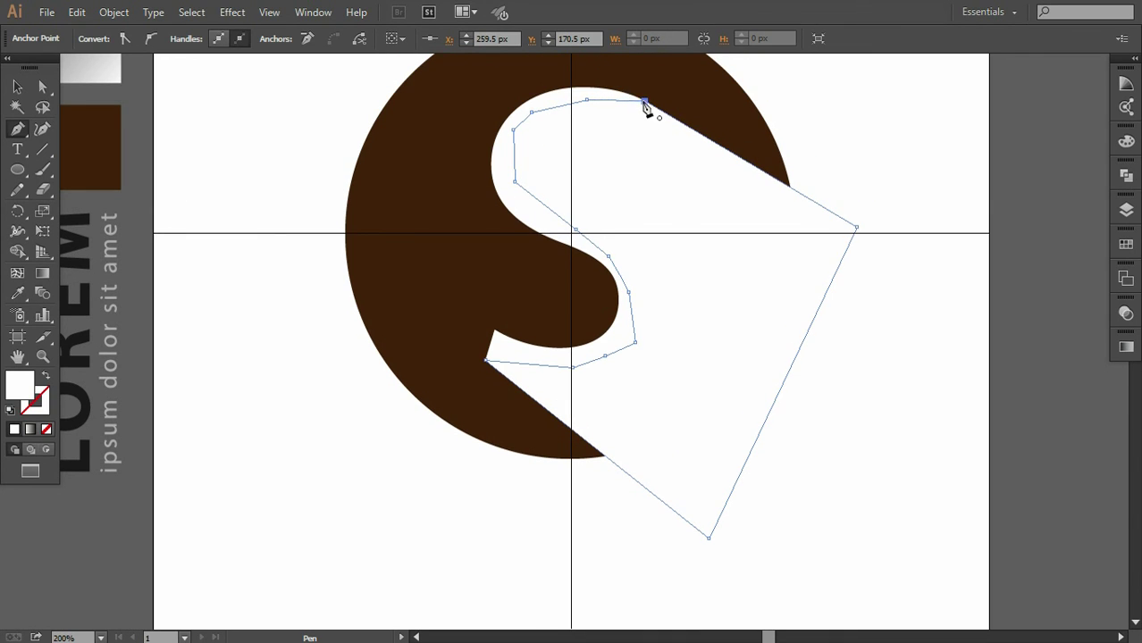
click(17, 86)
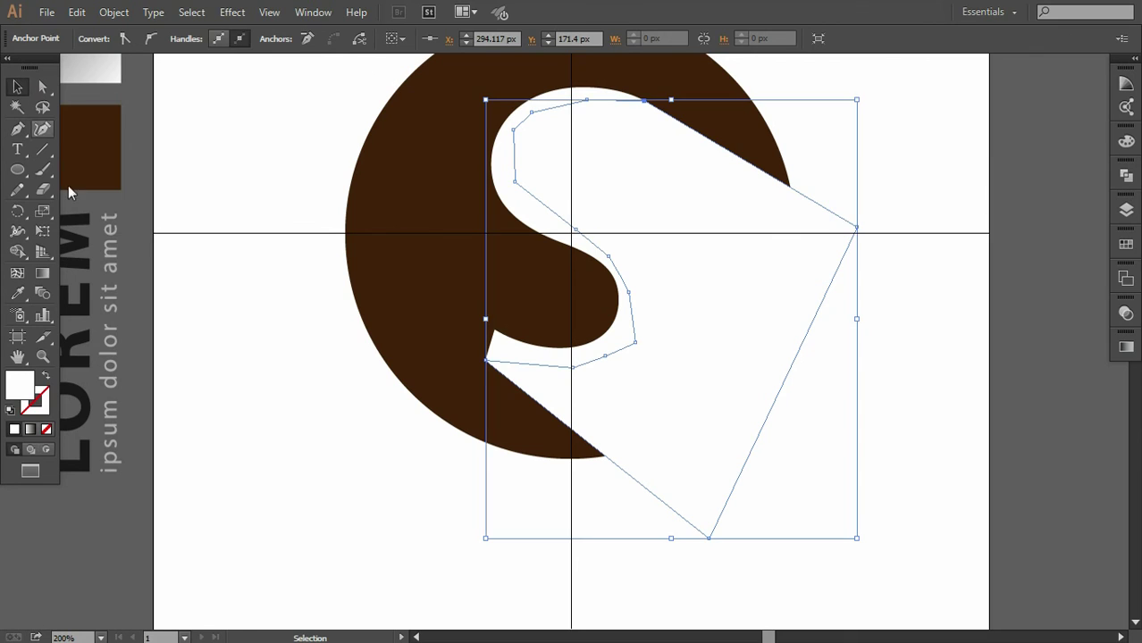
Bring the S in front of the shadow shape
click(284, 424)
click(510, 210)
shift+click(711, 260)
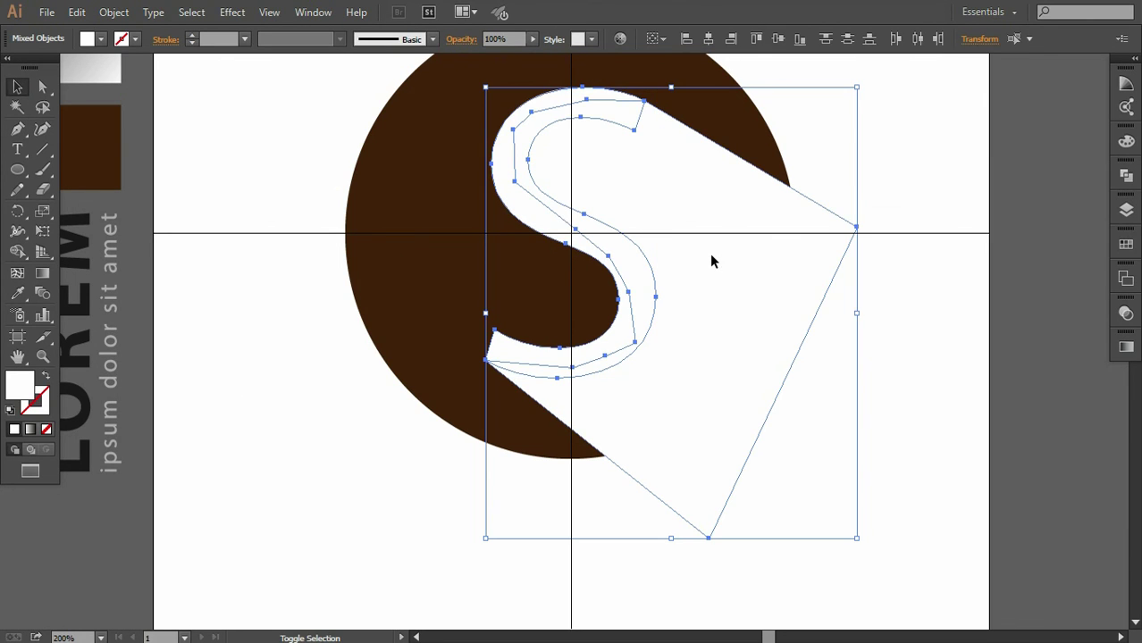
click(390, 424)
right_click(523, 217)
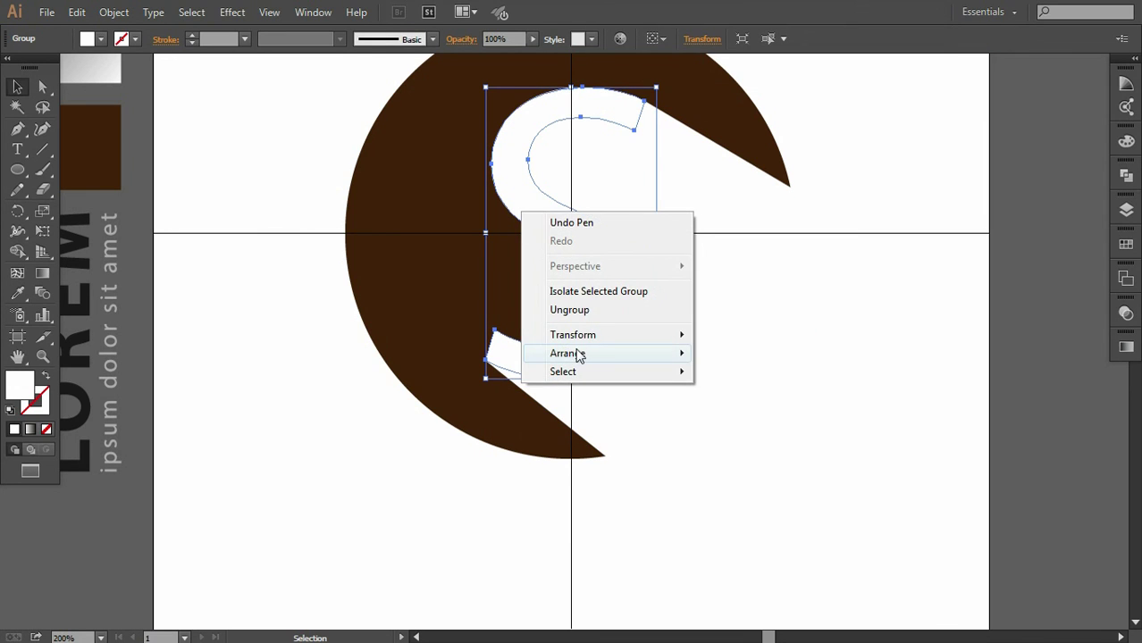
mouse_move(572, 353)
click(723, 355)
key(ctrl+minus)
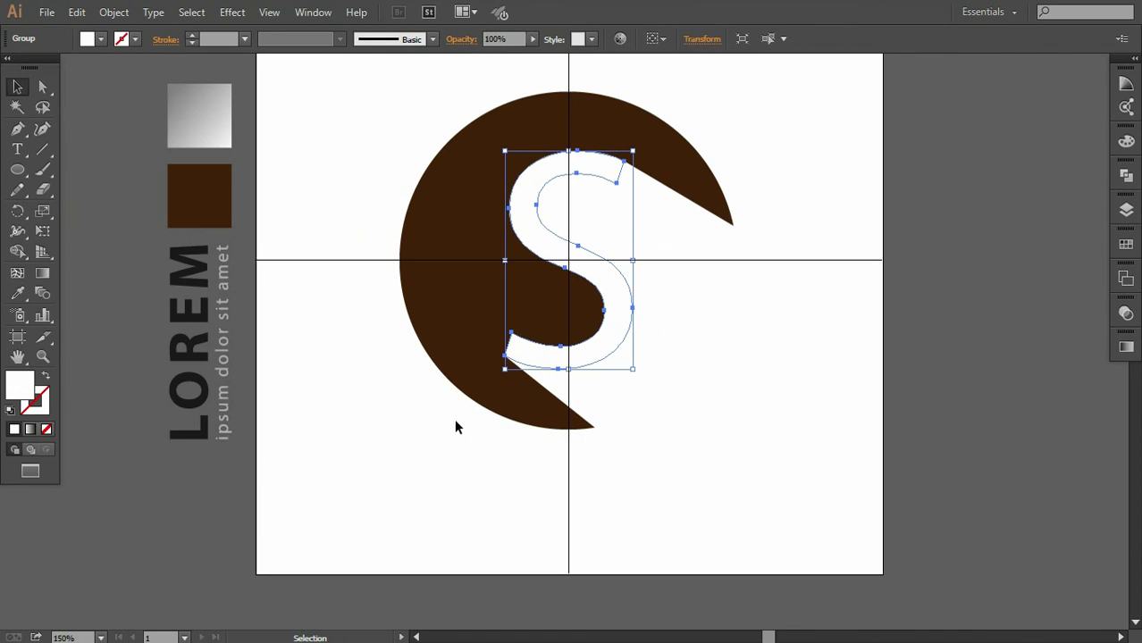
Fill the shadow with the grey gradient, running diagonally from the S to lower right
click(639, 403)
click(17, 293)
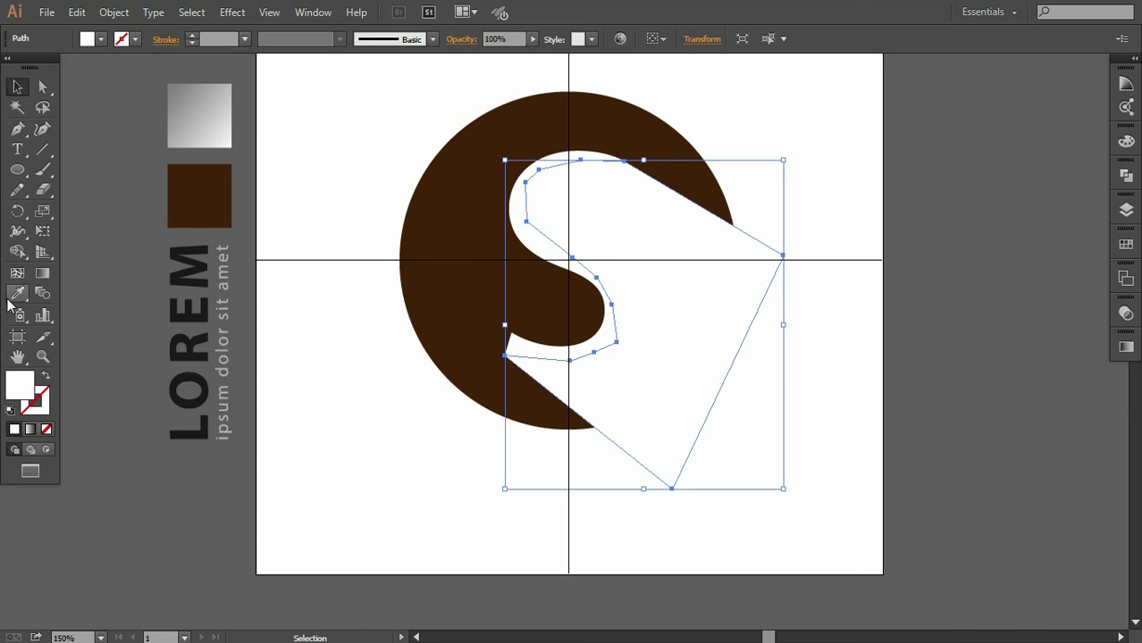
click(193, 118)
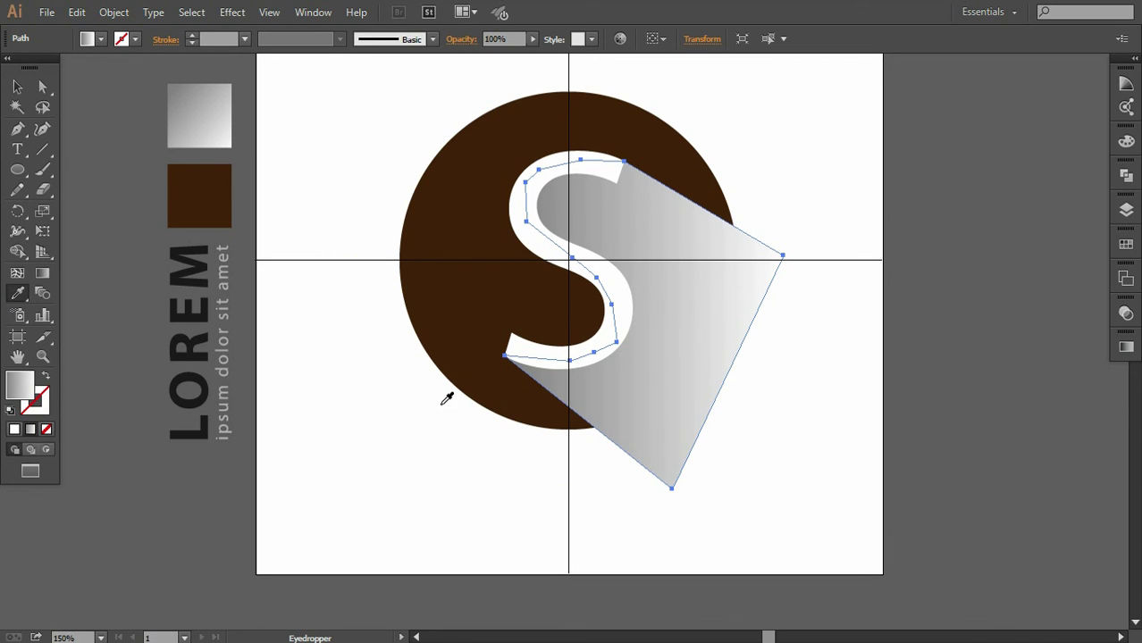
click(42, 272)
drag(541, 236, 732, 378)
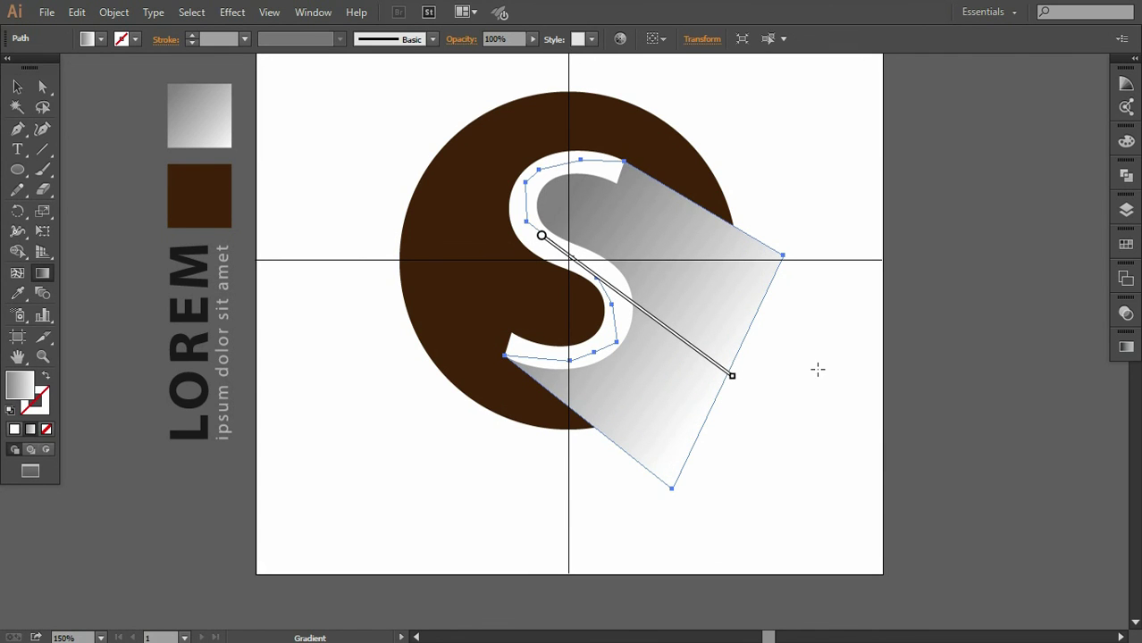
Set the shadow wedge's blend mode to Multiply in the Transparency panel
click(1126, 313)
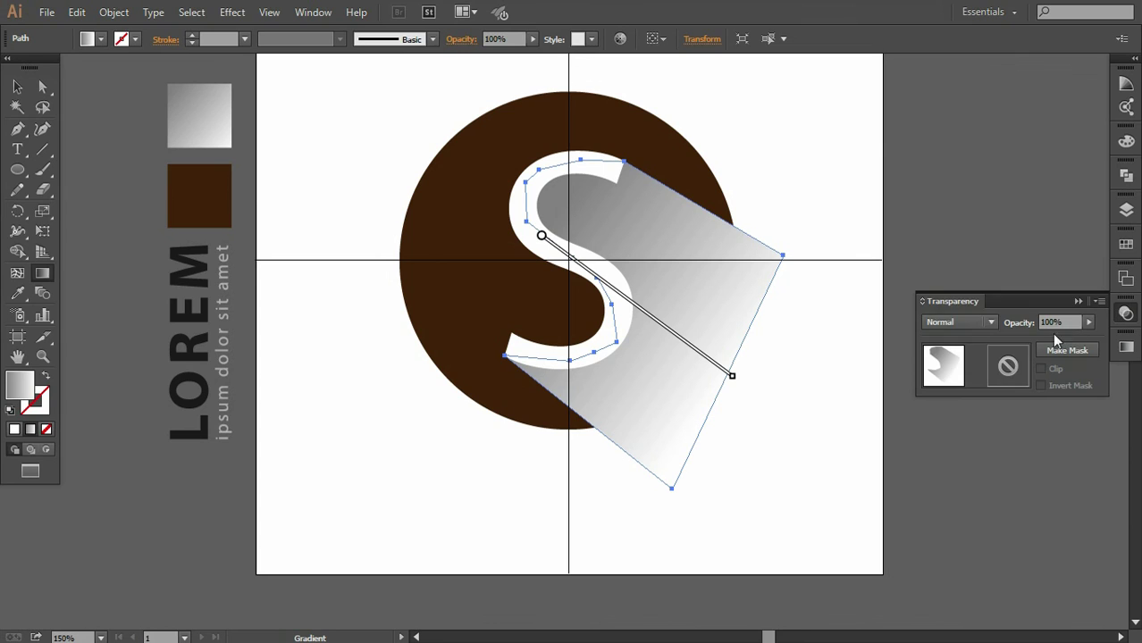
click(952, 324)
click(941, 53)
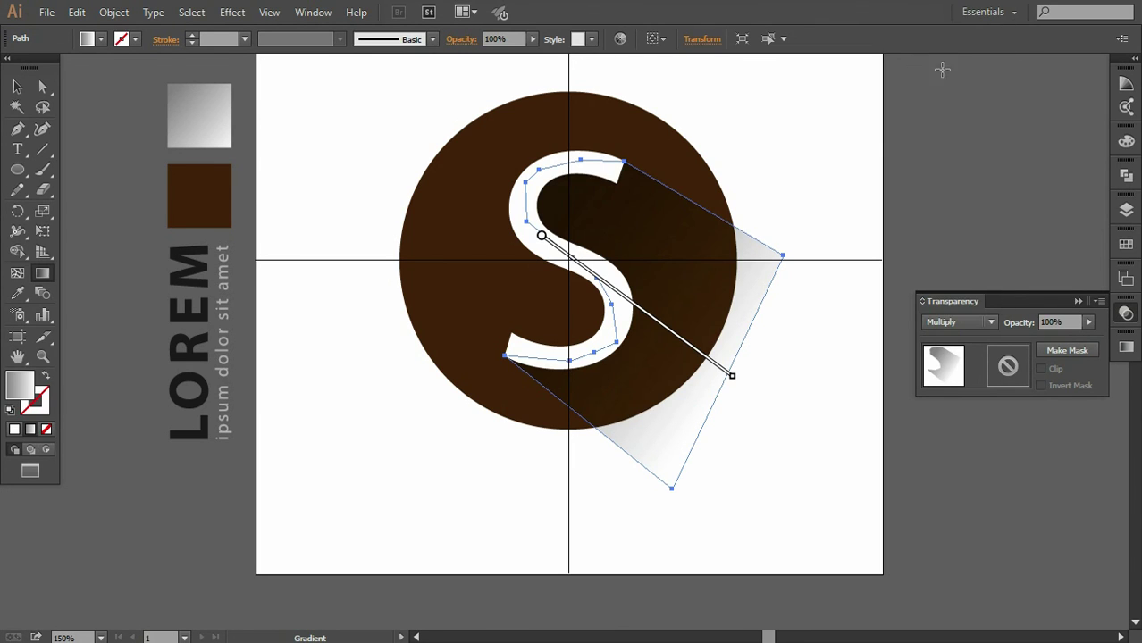
click(1077, 303)
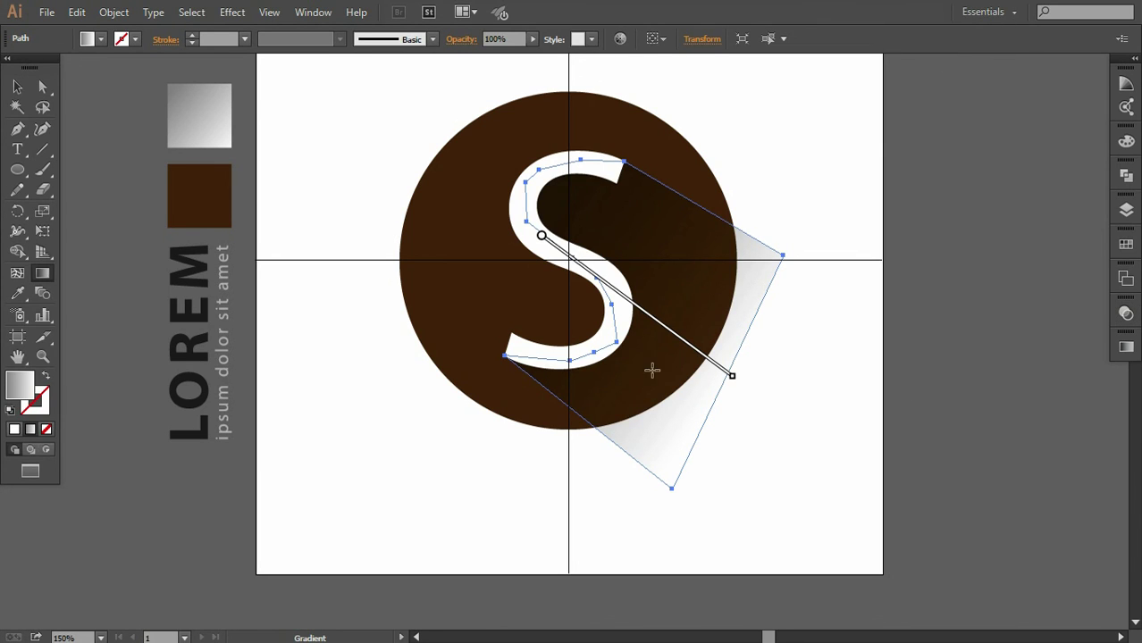
Shift the gradient up-left over the S and lengthen it toward the lower right
drag(659, 326, 627, 300)
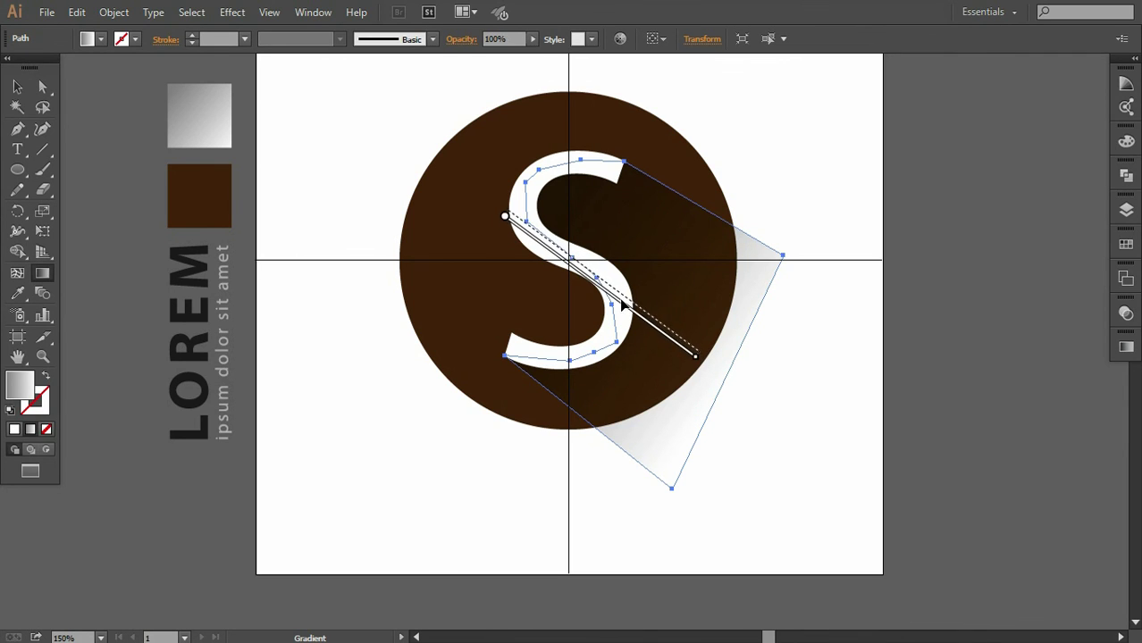
mouse_move(699, 354)
mouse_down()
mouse_move(734, 378)
mouse_move(712, 362)
mouse_up()
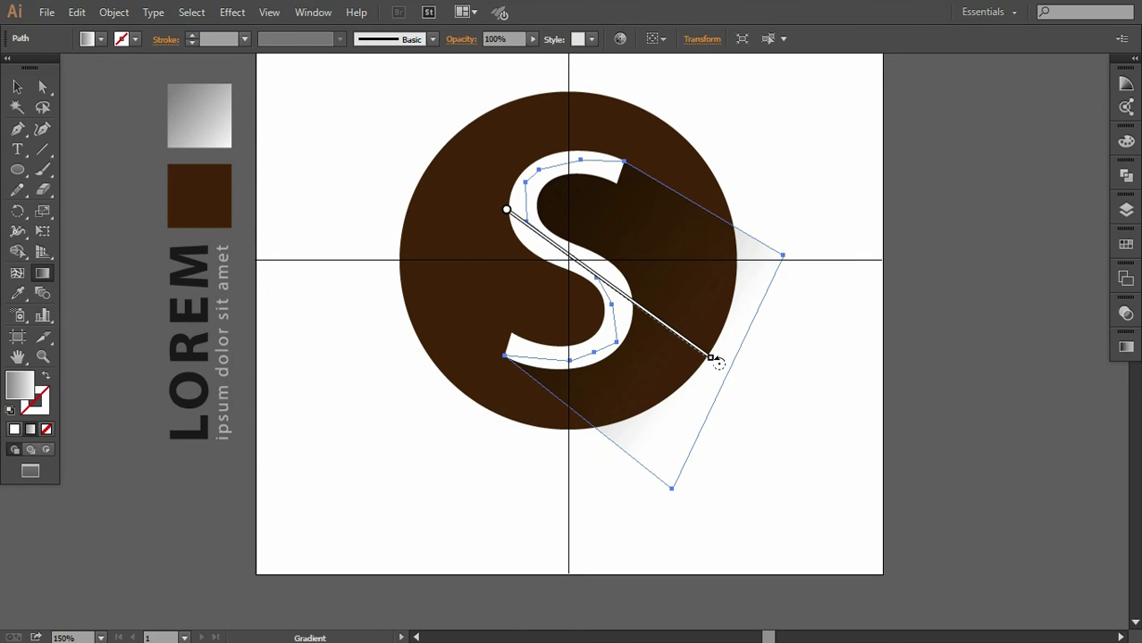
click(42, 85)
Adjust the shadow path's right and bottom corner anchors with Direct Selection
click(126, 172)
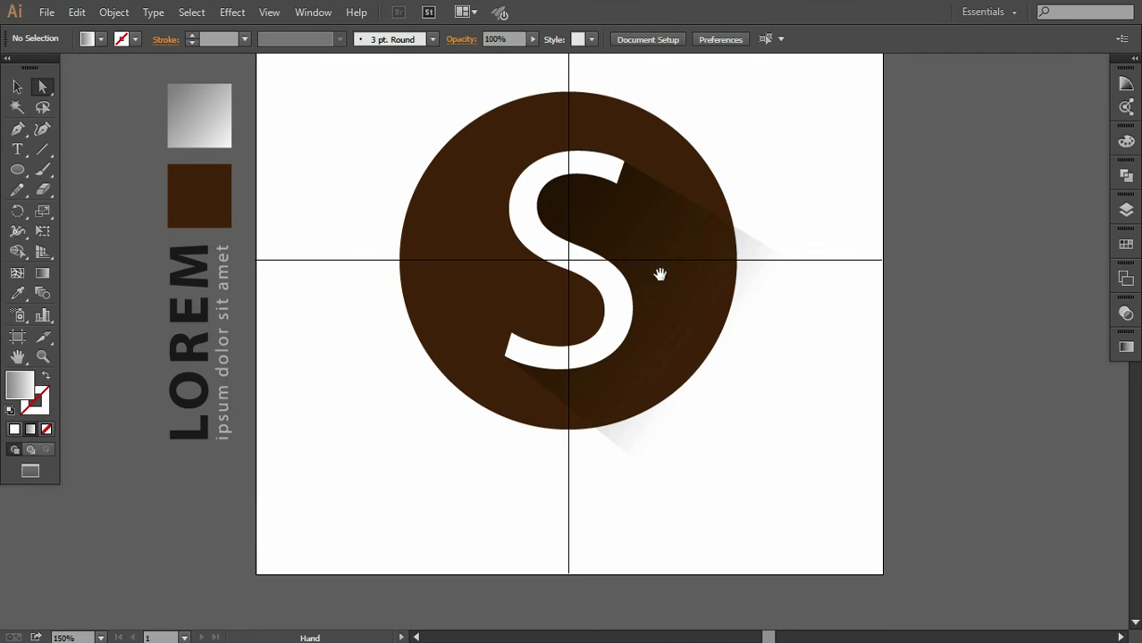
click(731, 318)
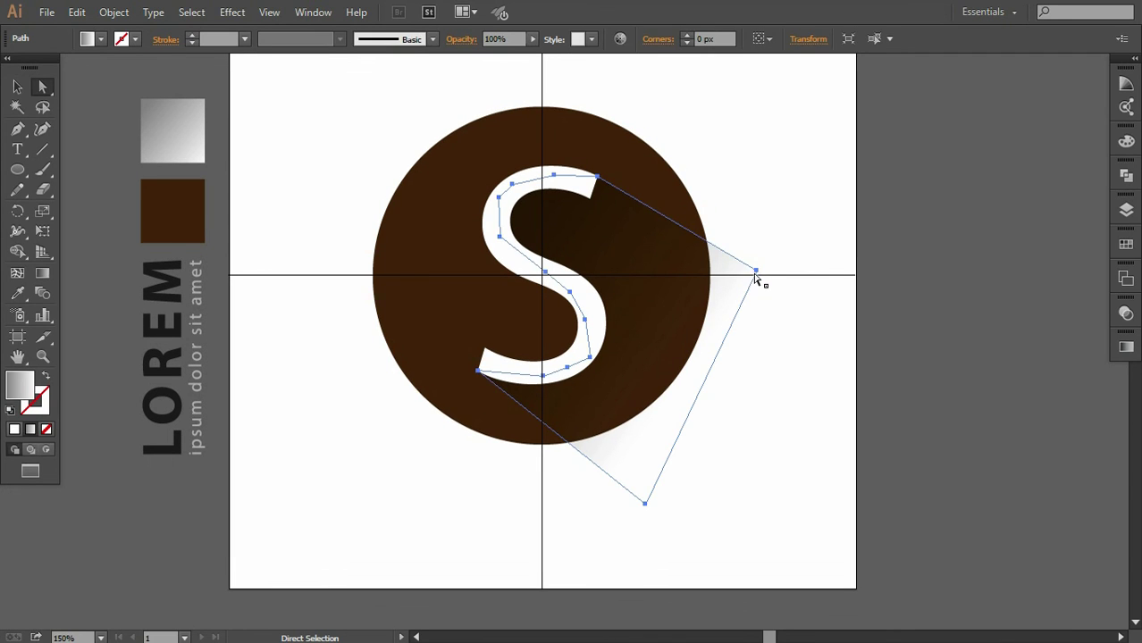
drag(756, 271, 747, 302)
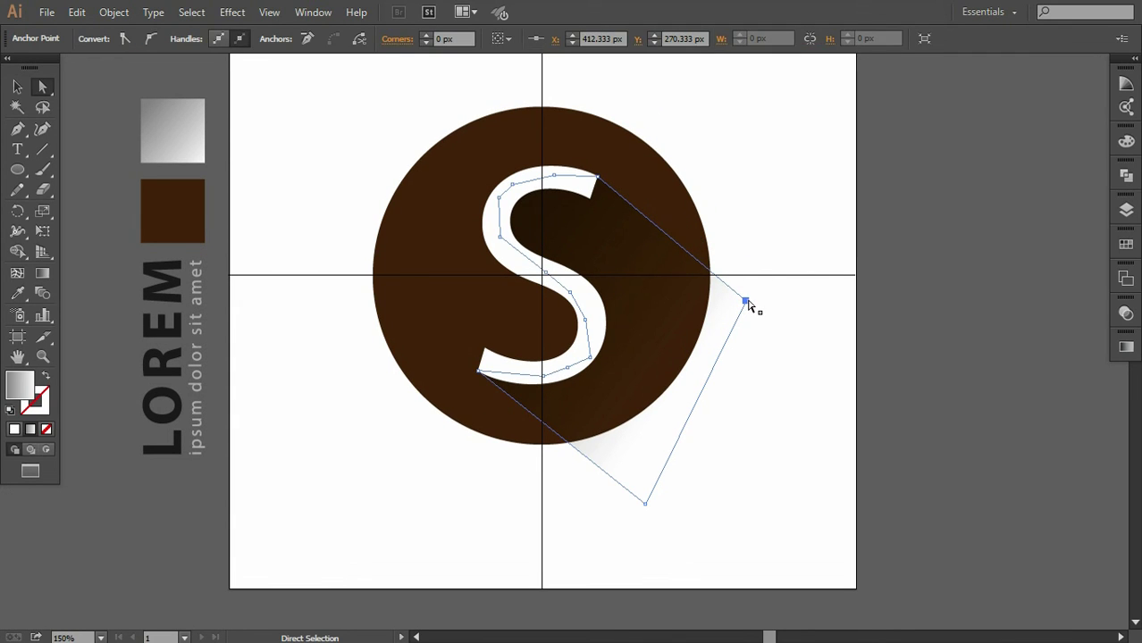
drag(748, 302, 749, 297)
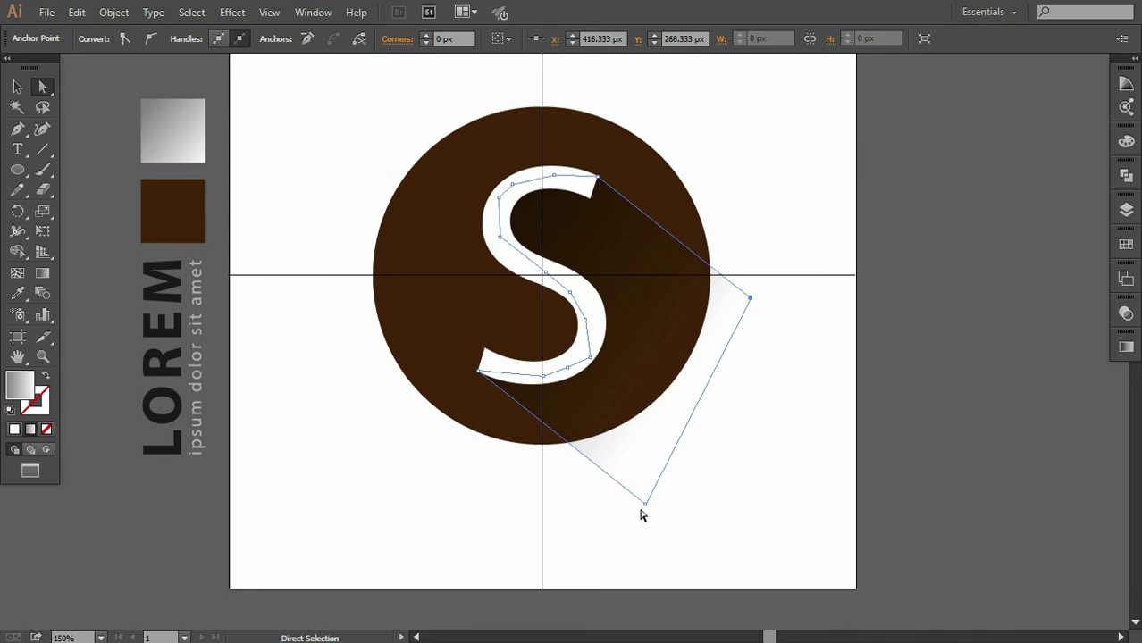
mouse_move(645, 506)
mouse_down()
mouse_move(619, 492)
mouse_move(617, 500)
mouse_up()
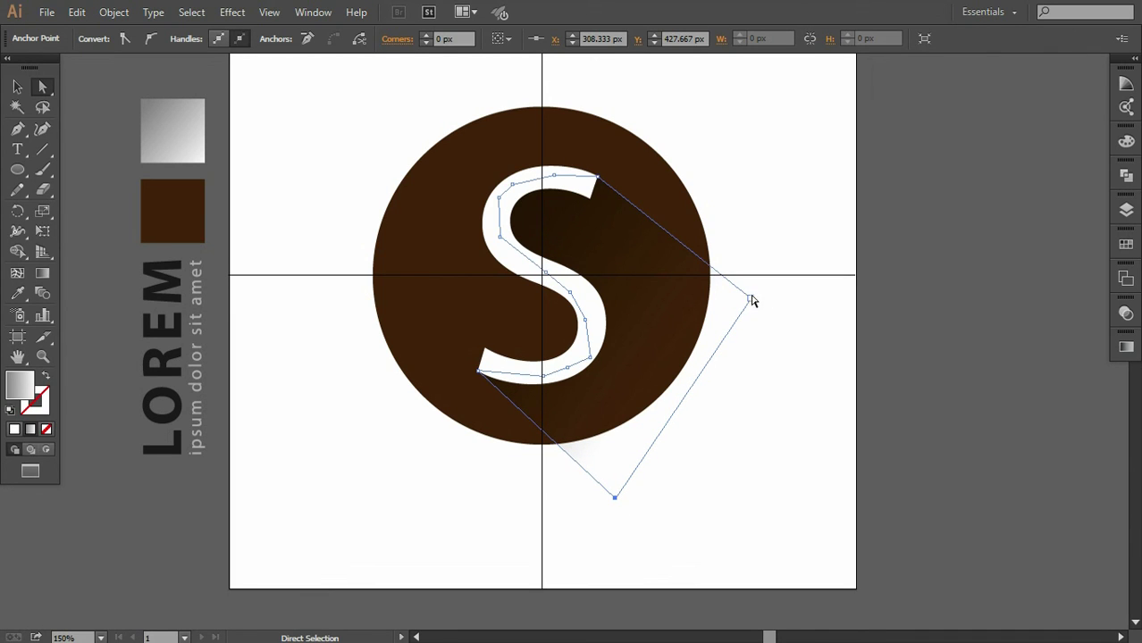
drag(752, 302, 748, 320)
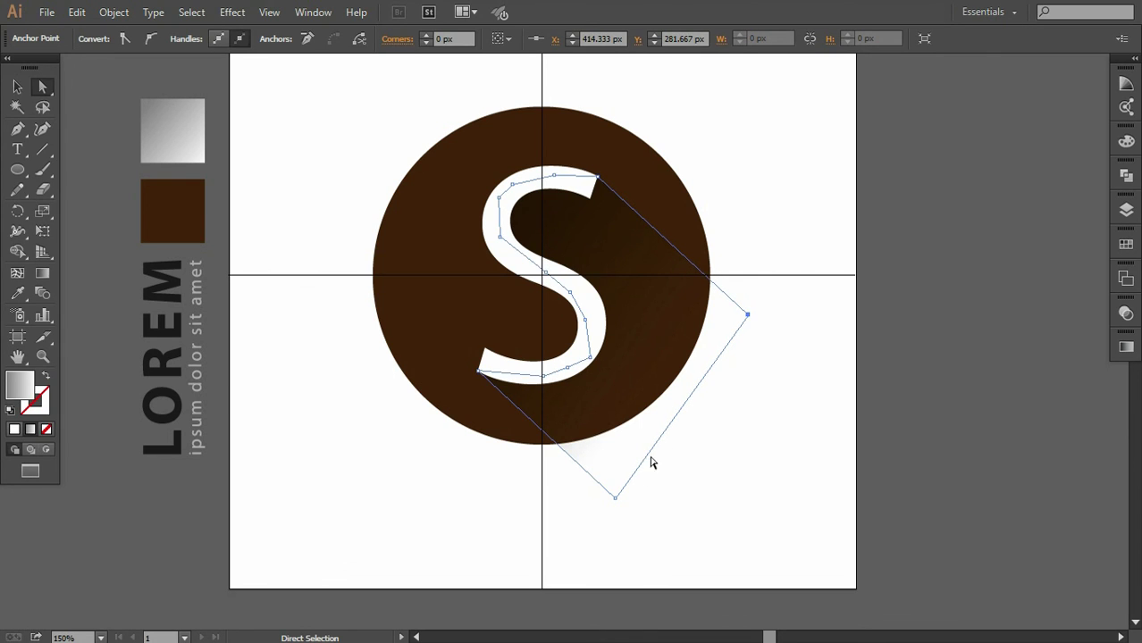
drag(609, 496, 611, 495)
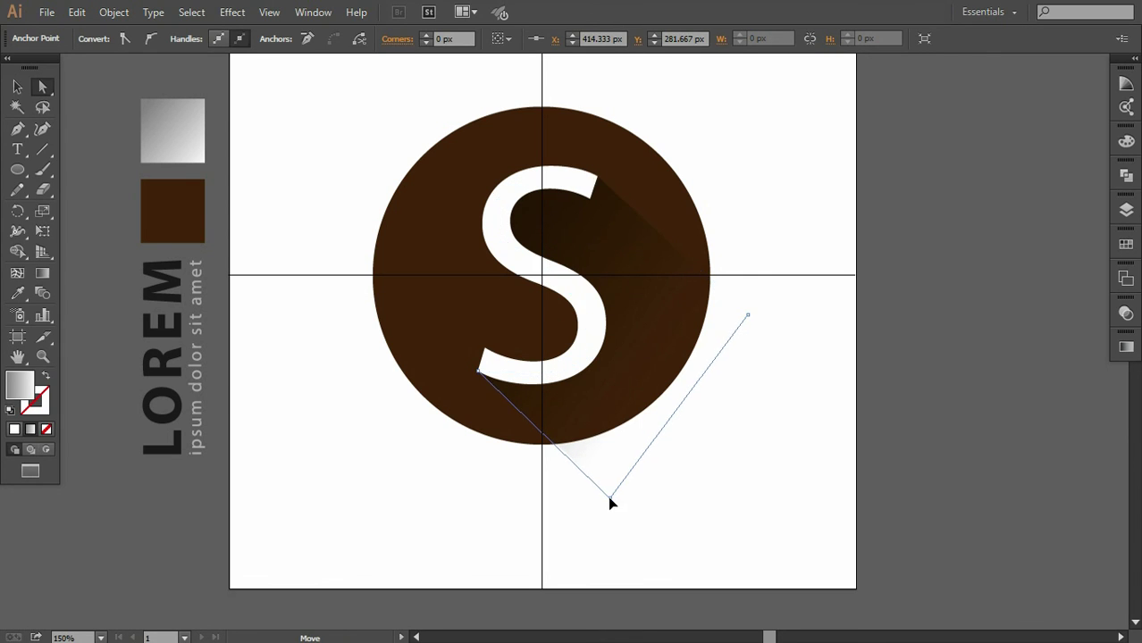
drag(749, 315, 754, 319)
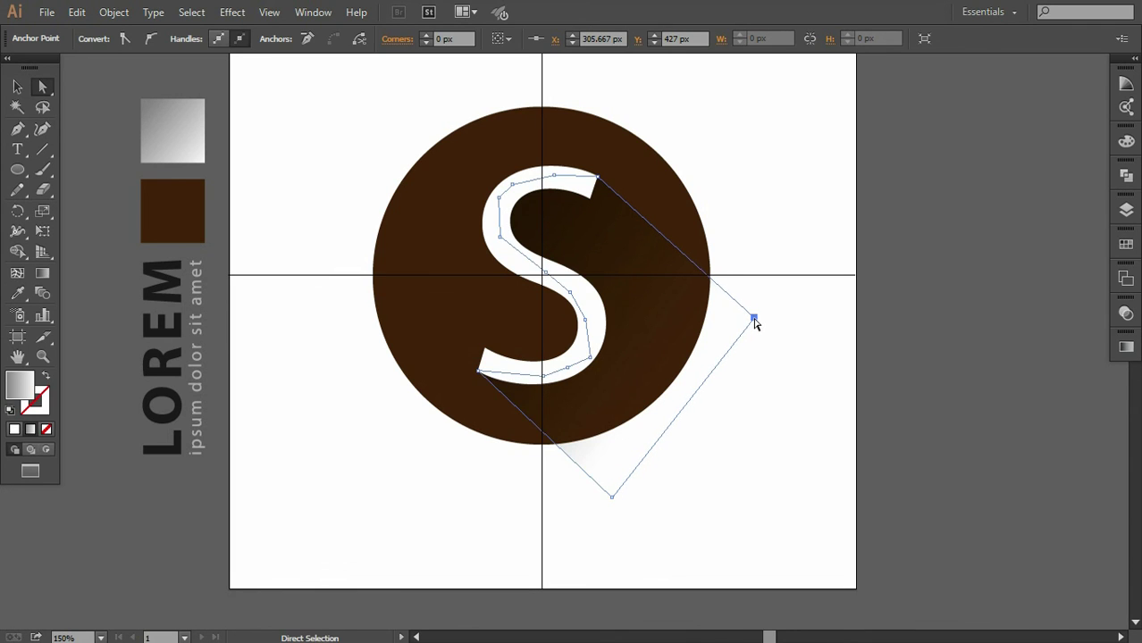
click(749, 417)
Duplicate the brown circle in place using Transform > Move 0, 0 with Copy
click(18, 86)
click(482, 256)
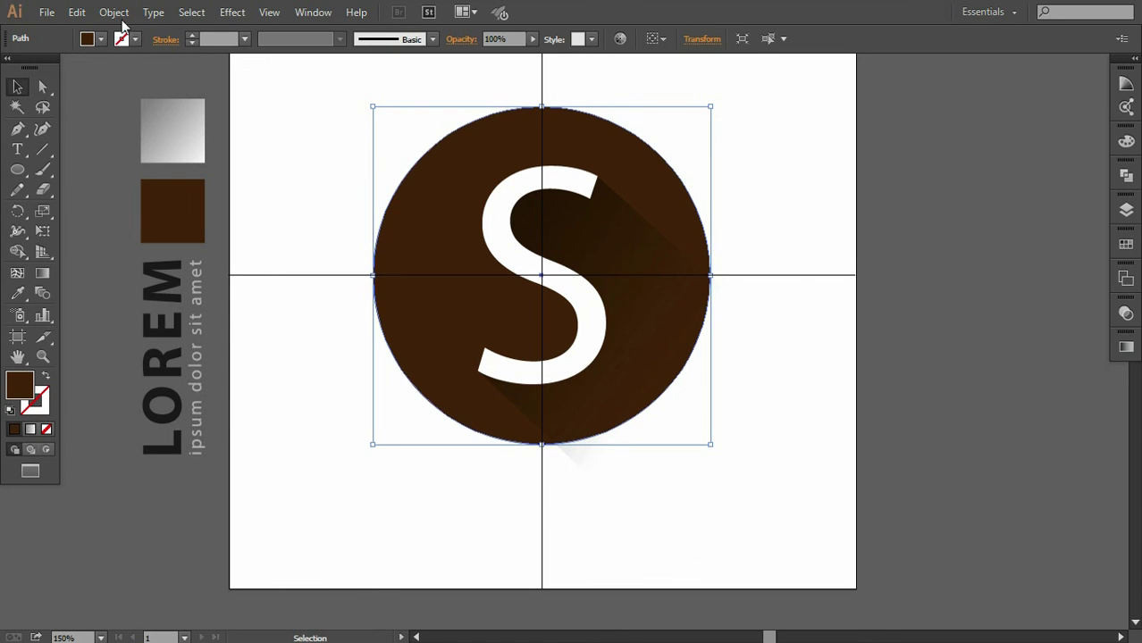
click(114, 11)
click(422, 60)
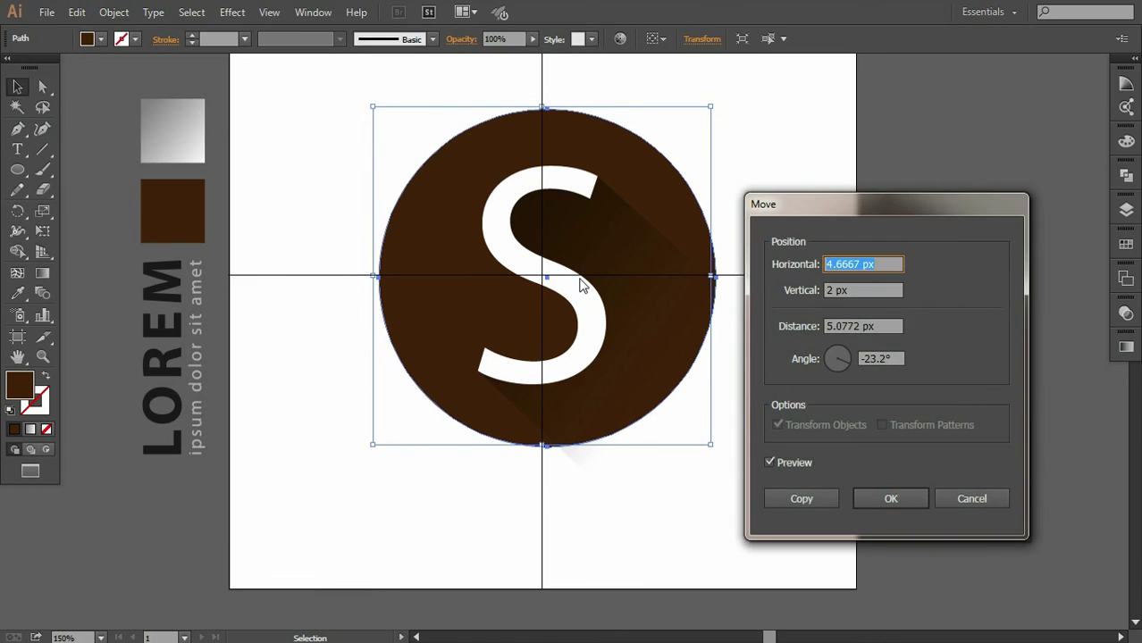
text(0)
key(Tab)
text(0)
key(Tab)
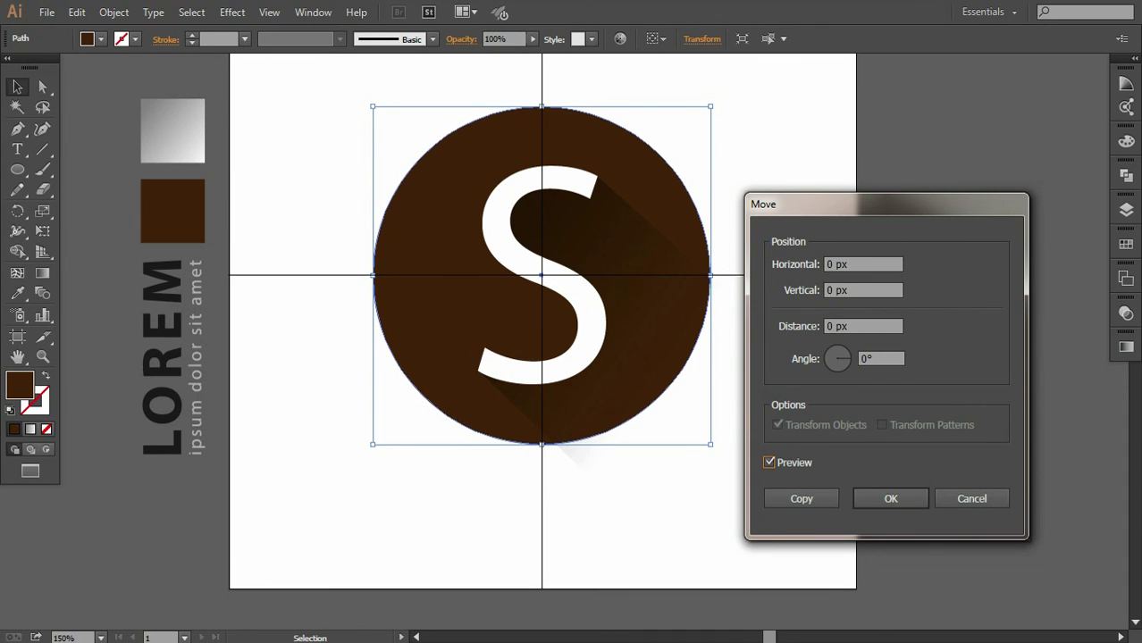
click(801, 498)
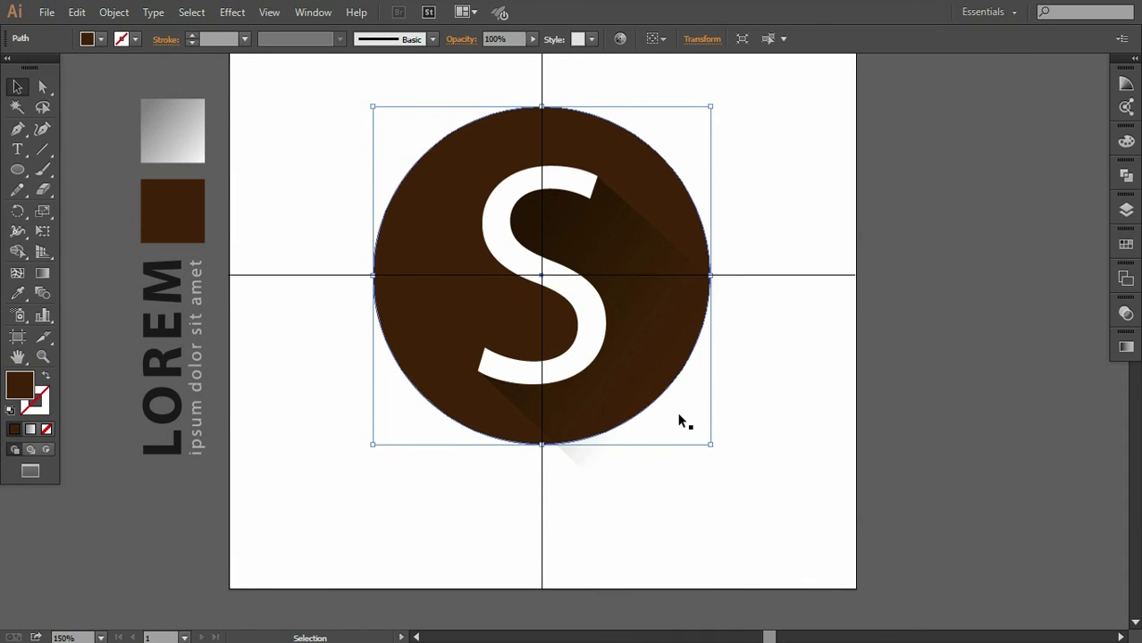
Divide the S, shadow and circle copy with Pathfinder, then ungroup the pieces
shift+click(680, 416)
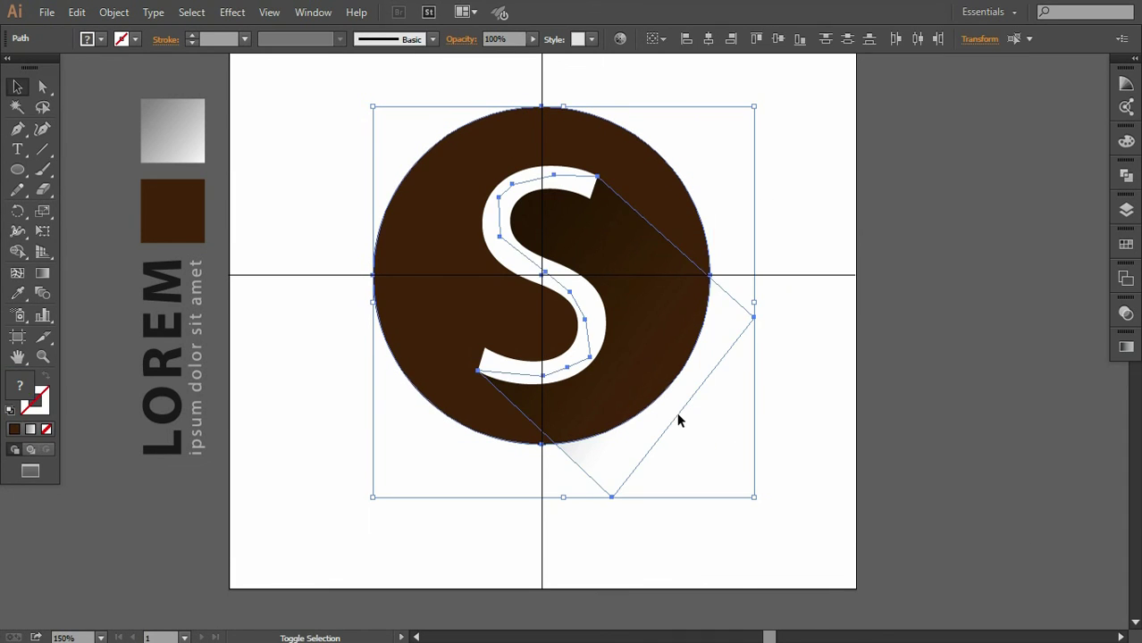
click(1126, 175)
click(932, 239)
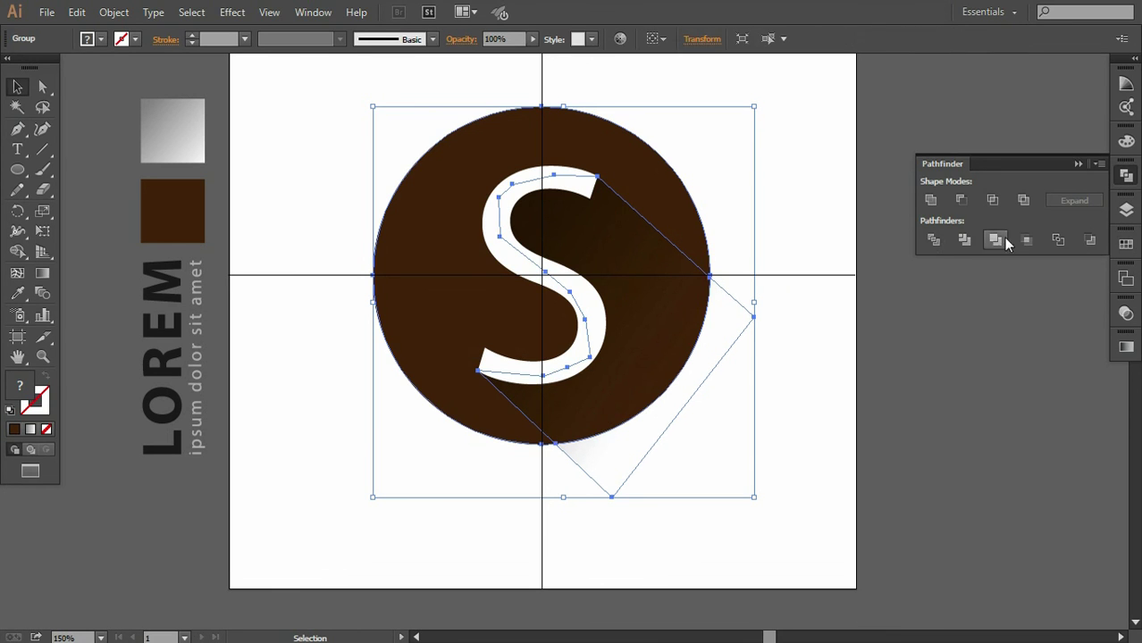
click(1077, 164)
click(113, 12)
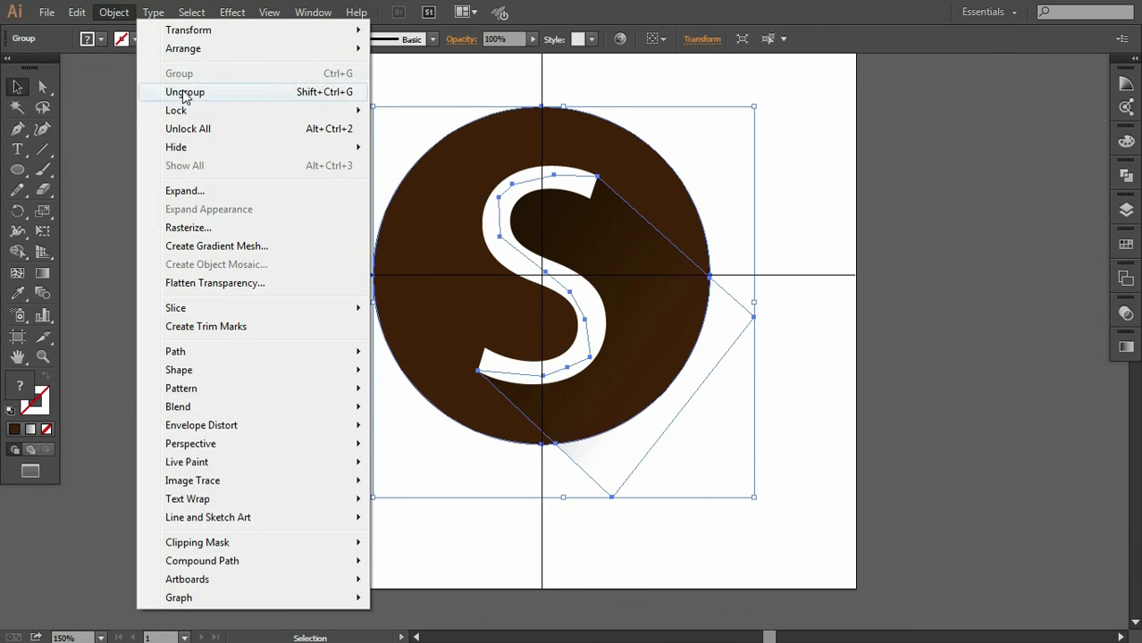
click(154, 93)
Select and remove the shadow piece lying outside the circle
click(322, 131)
click(400, 250)
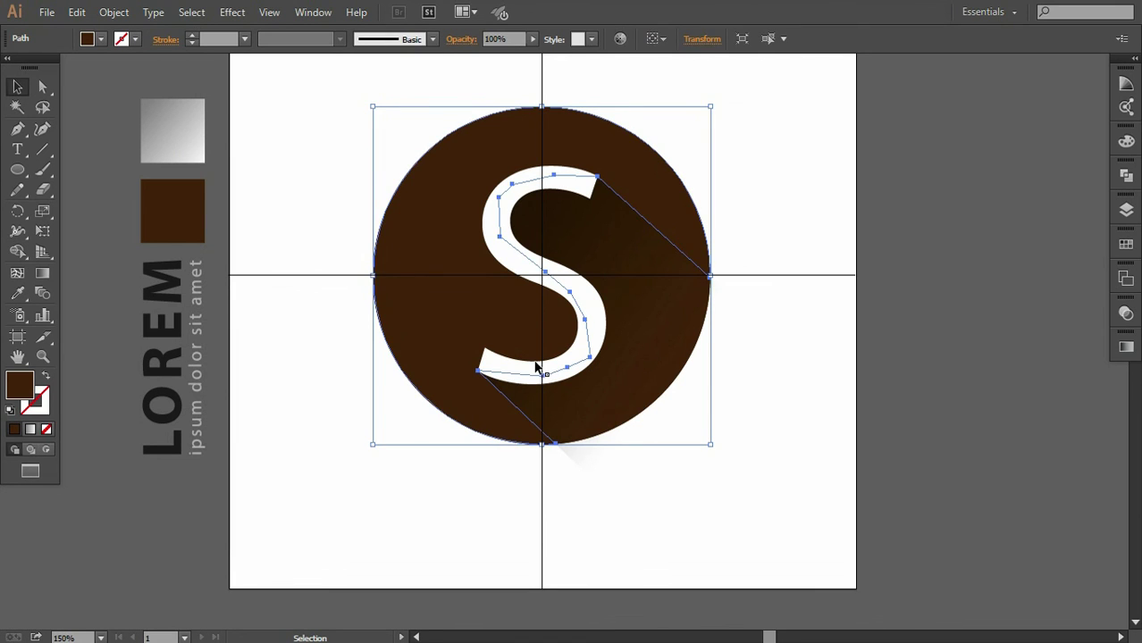
click(536, 367)
click(657, 414)
click(706, 446)
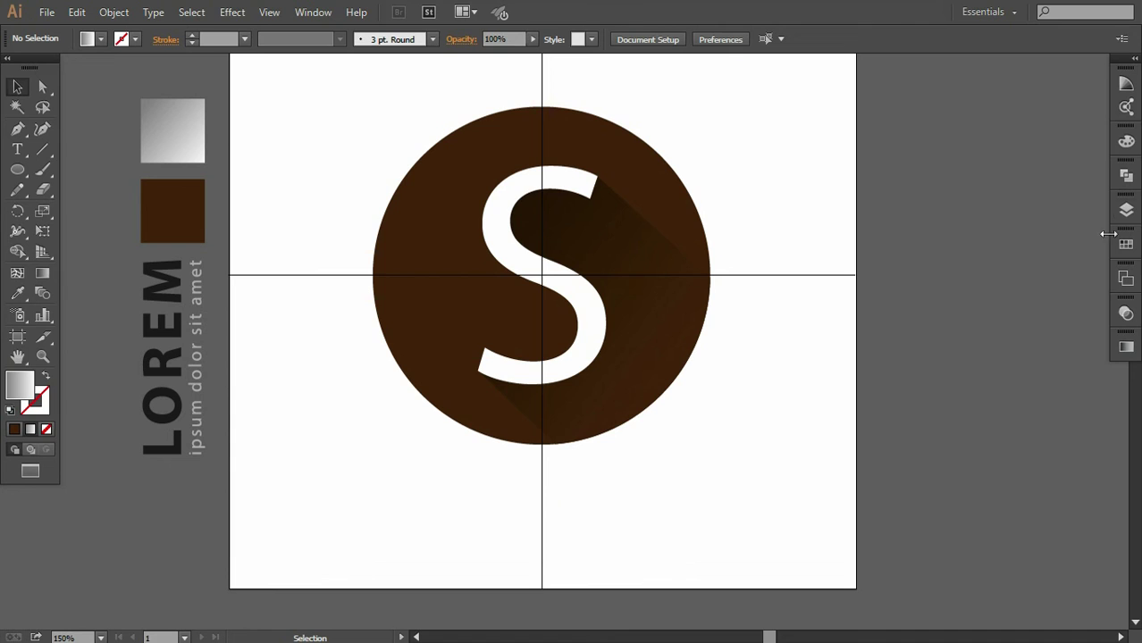
Lock the S group and the path beneath it in the Layers panel
click(1125, 210)
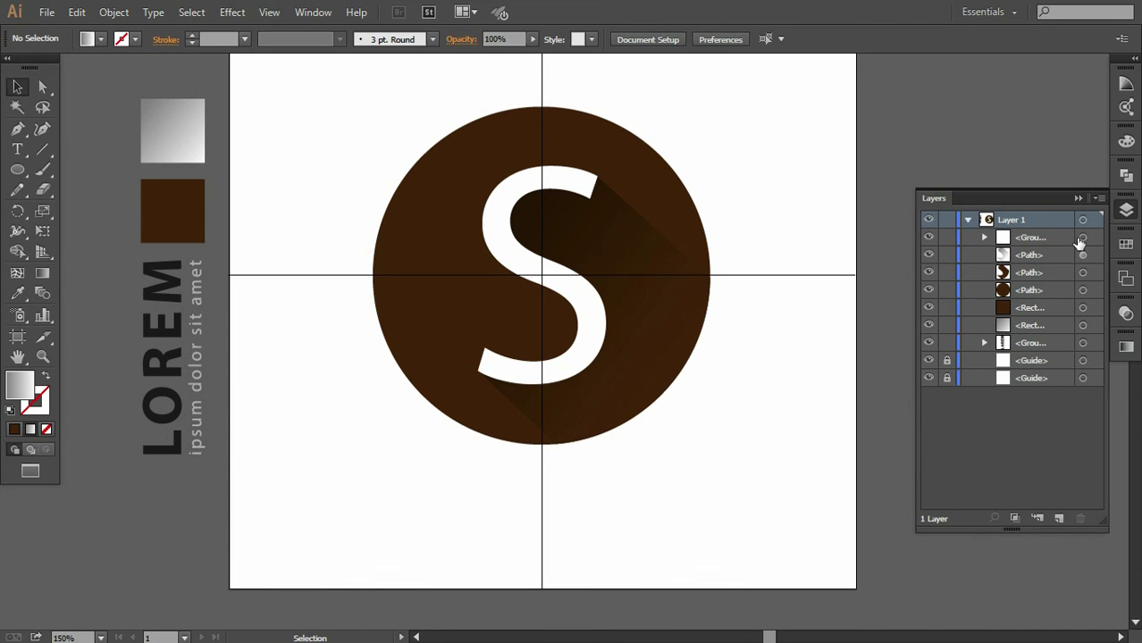
click(1082, 238)
click(947, 237)
click(948, 255)
click(1082, 272)
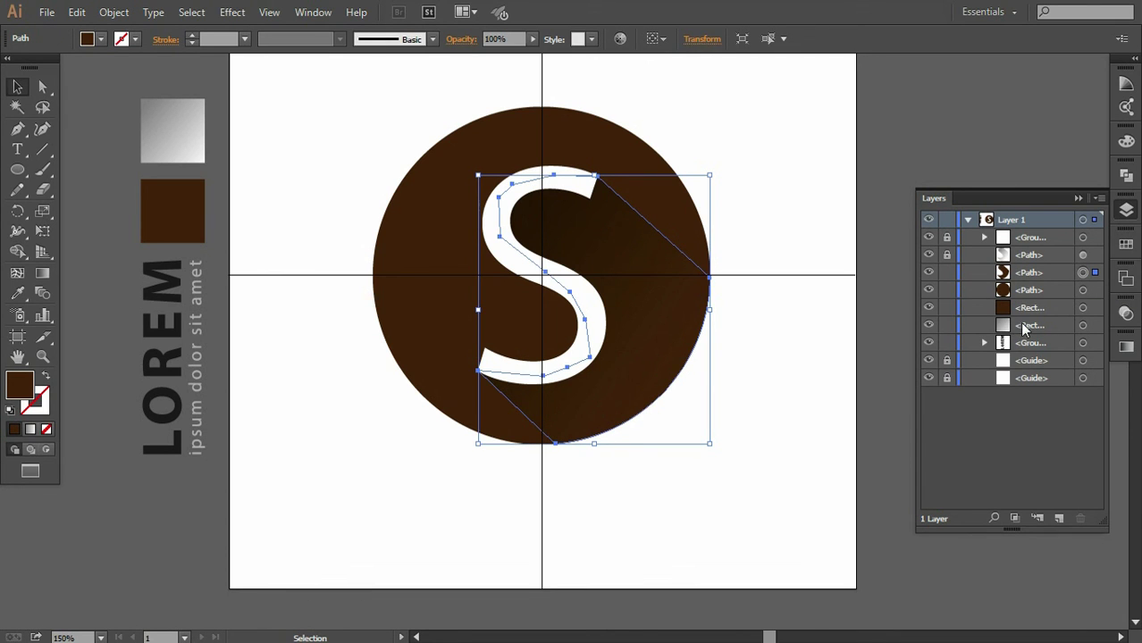
click(1082, 290)
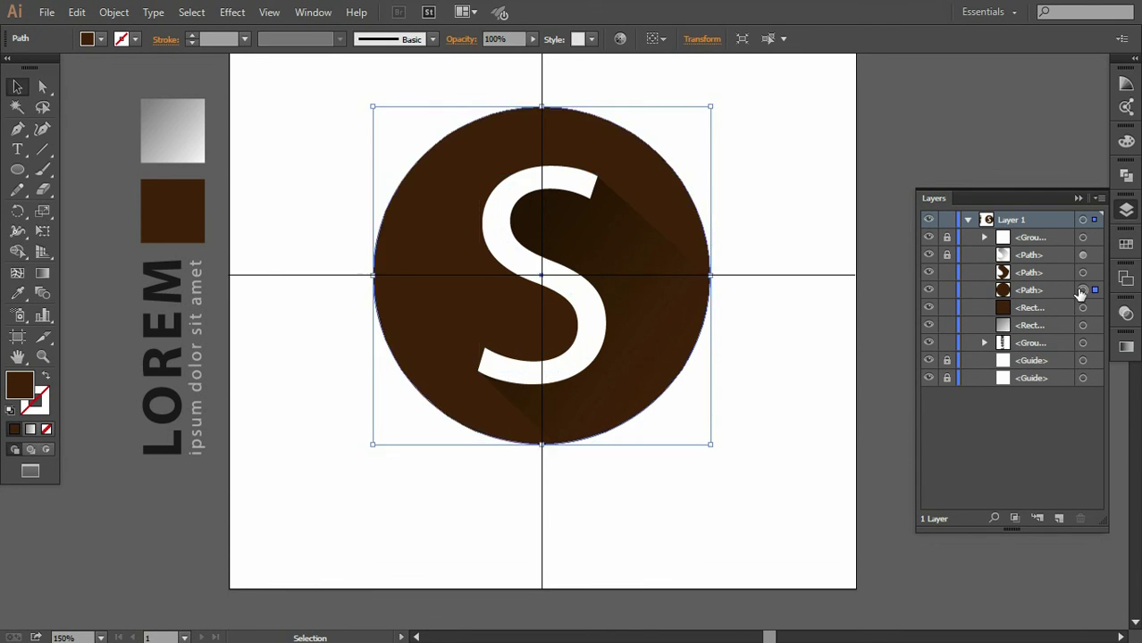
click(969, 220)
click(1077, 199)
click(887, 374)
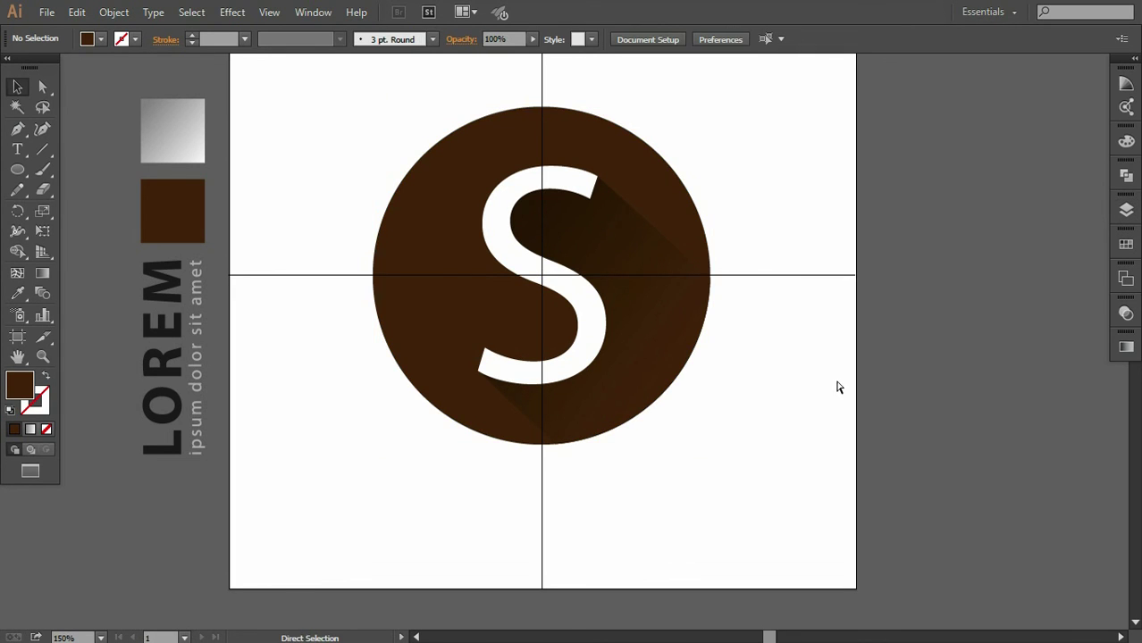
key(ctrl+1)
drag(719, 360, 719, 389)
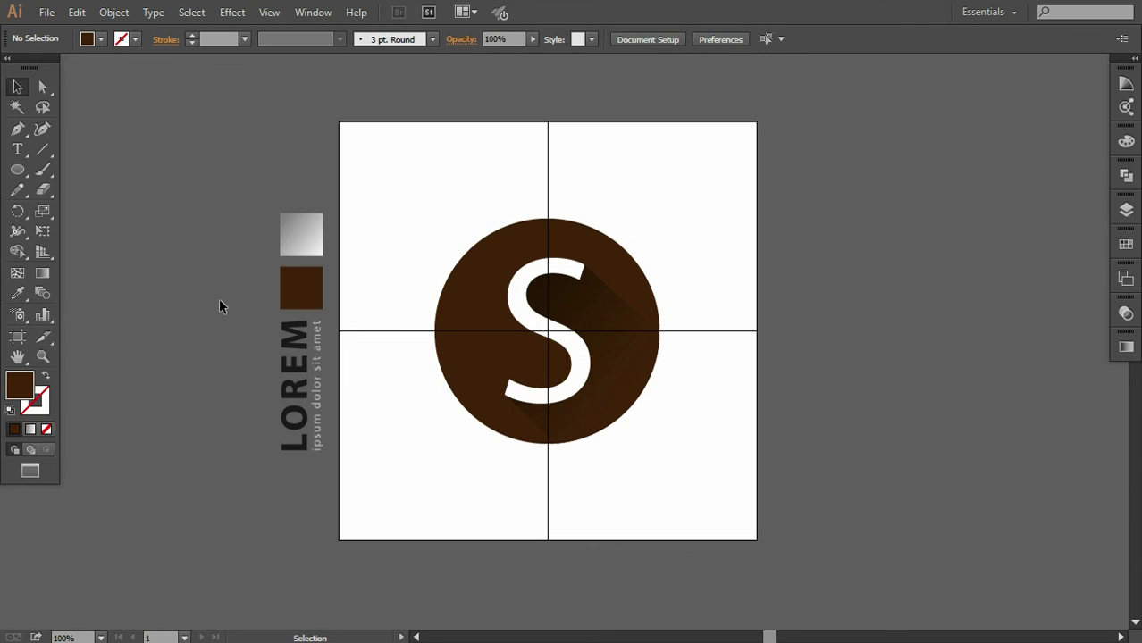
Draw a thin vertical line left of the circle with the Pen and select it
click(17, 128)
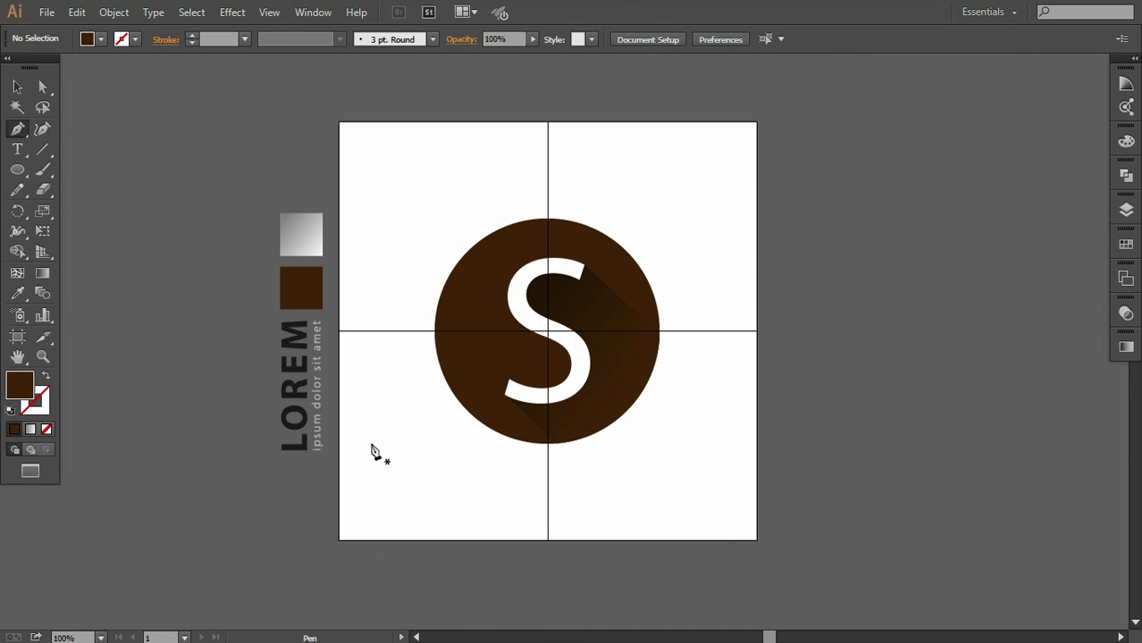
click(381, 357)
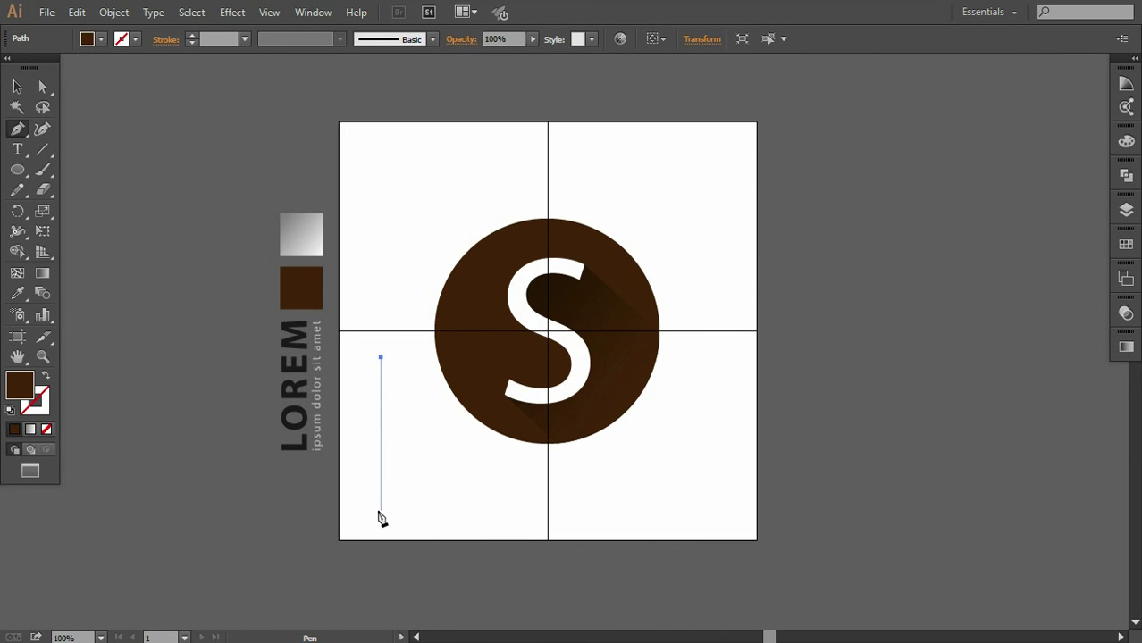
click(380, 509)
drag(376, 420, 377, 331)
click(17, 86)
click(231, 365)
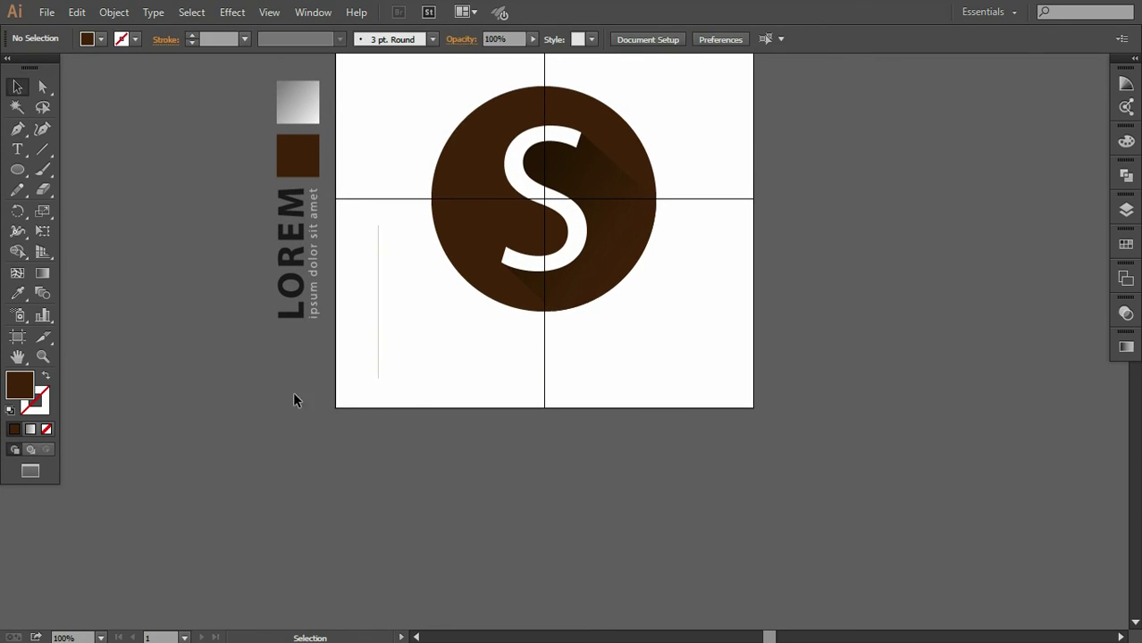
click(377, 371)
Rotate-copy the line 20° around its bottom end, repeating with Ctrl+D into a full starburst
click(17, 213)
alt+click(378, 379)
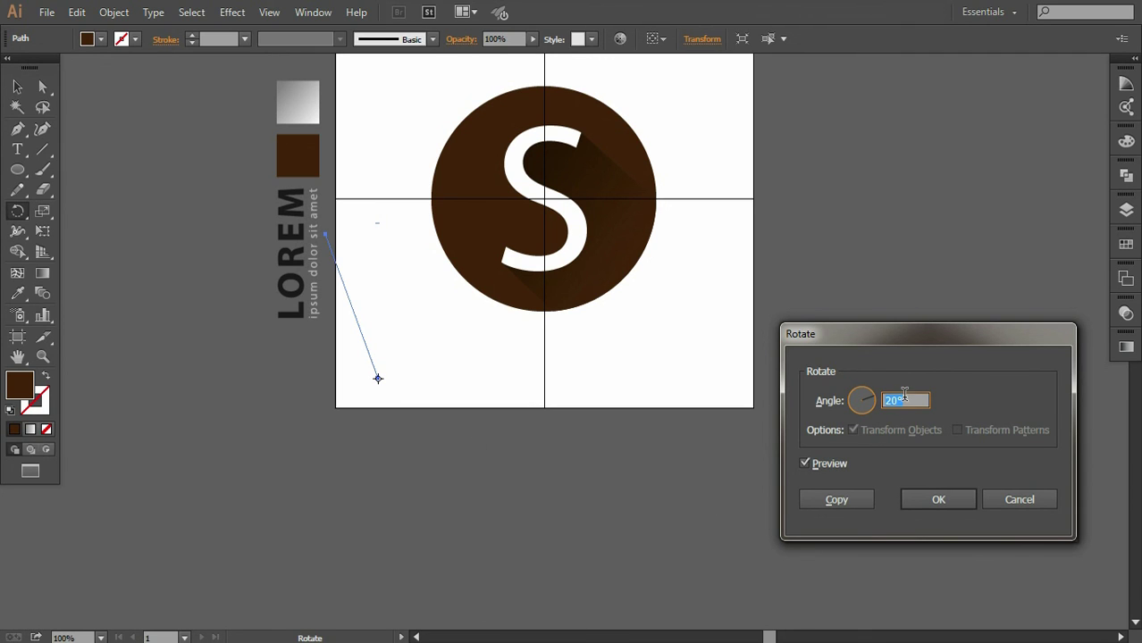
click(814, 504)
key(ctrl+d)
key(ctrl+d)
key(ctrl+d)
key(ctrl+d)
key(ctrl+d)
key(ctrl+d)
key(ctrl+d)
key(ctrl+d)
key(ctrl+d)
key(ctrl+d)
key(ctrl+d)
key(ctrl+d)
key(ctrl+d)
key(ctrl+d)
key(ctrl+d)
key(ctrl+d)
key(ctrl+d)
click(17, 86)
click(248, 441)
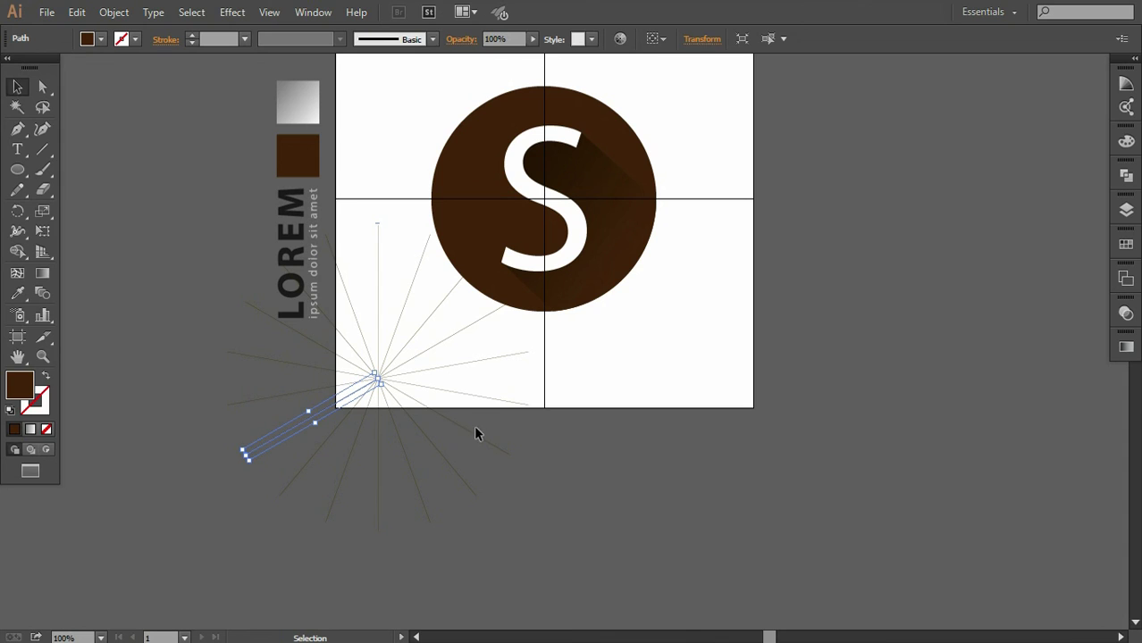
Select all rays and move the starburst's centre onto the guide crossing
mouse_move(398, 427)
mouse_down()
mouse_move(327, 358)
mouse_move(537, 204)
mouse_move(559, 388)
mouse_up()
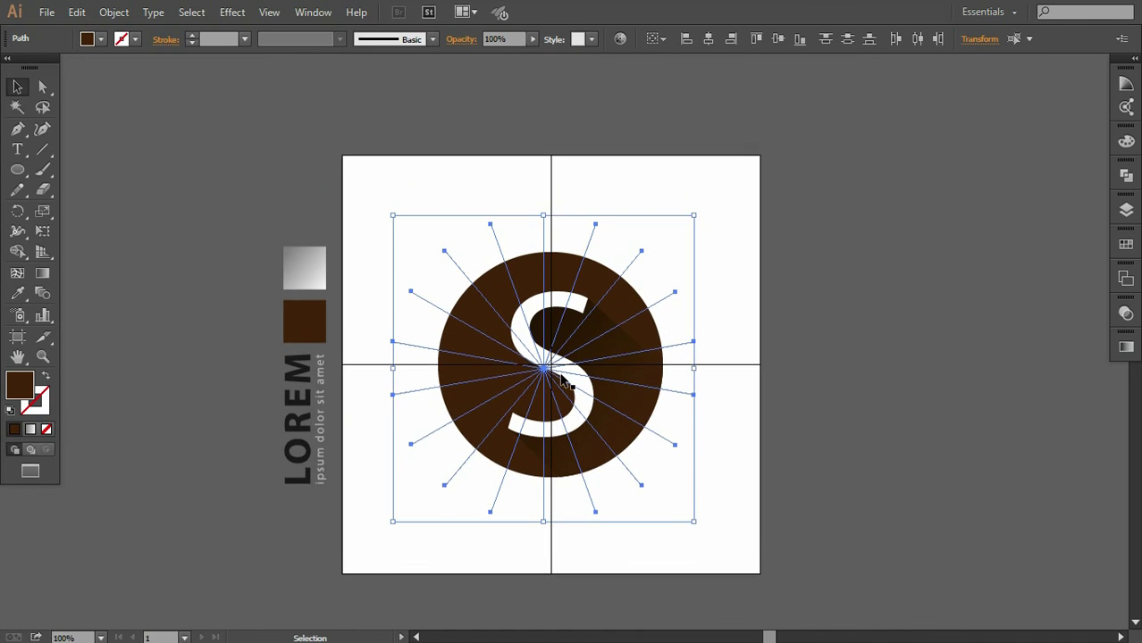
key(ctrl+equal)
key(ctrl+equal)
key(ctrl+equal)
key(ctrl+shift+b)
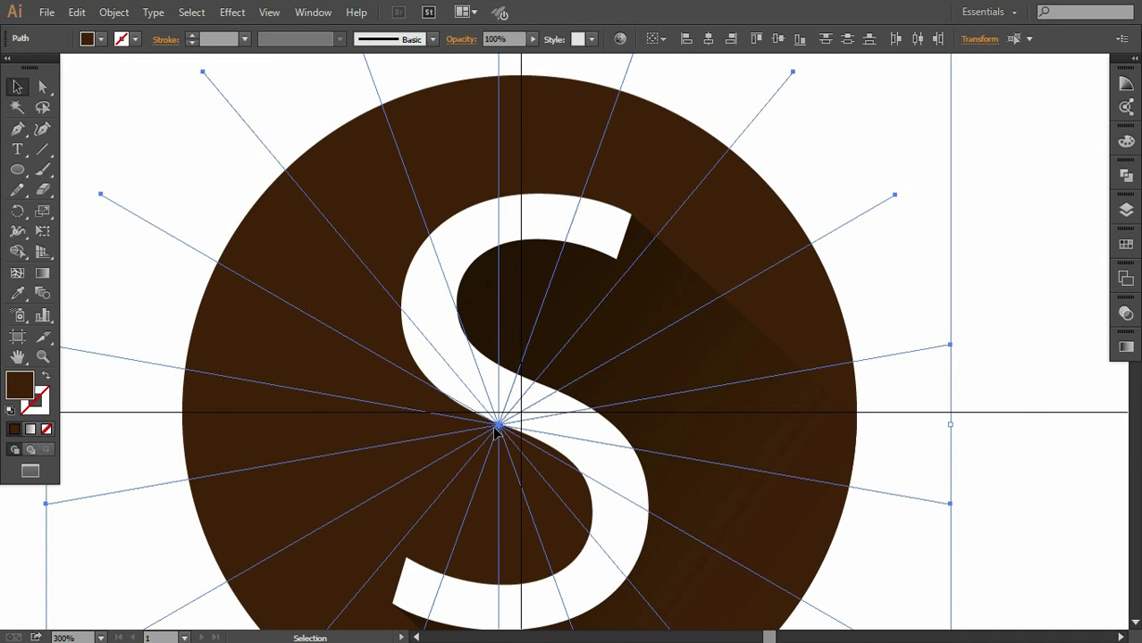
drag(498, 427, 519, 418)
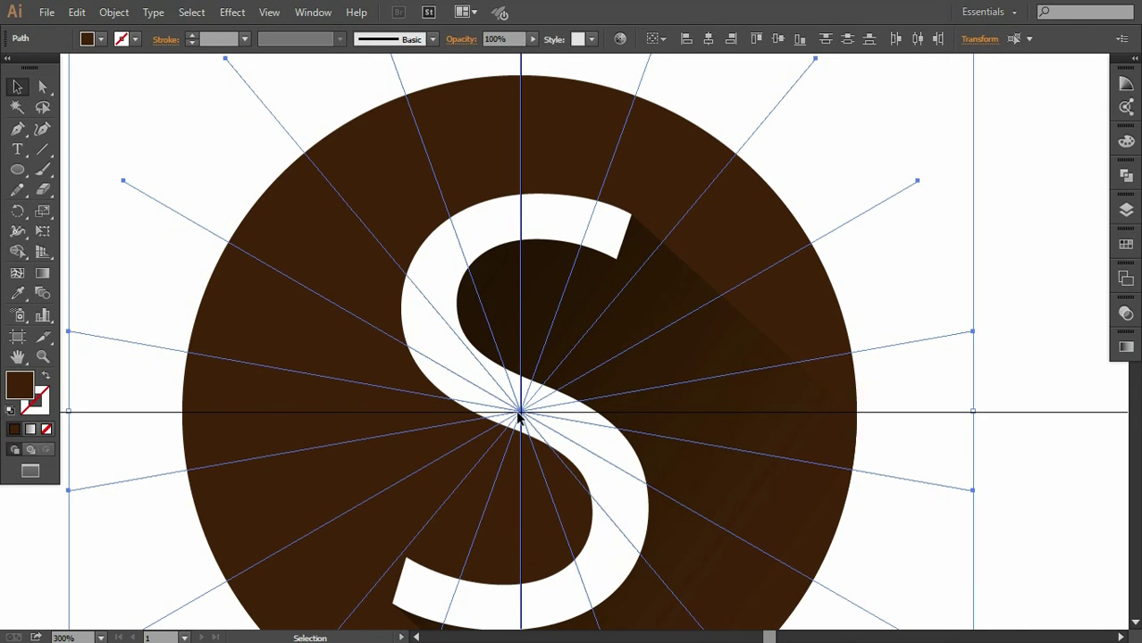
key(ctrl+1)
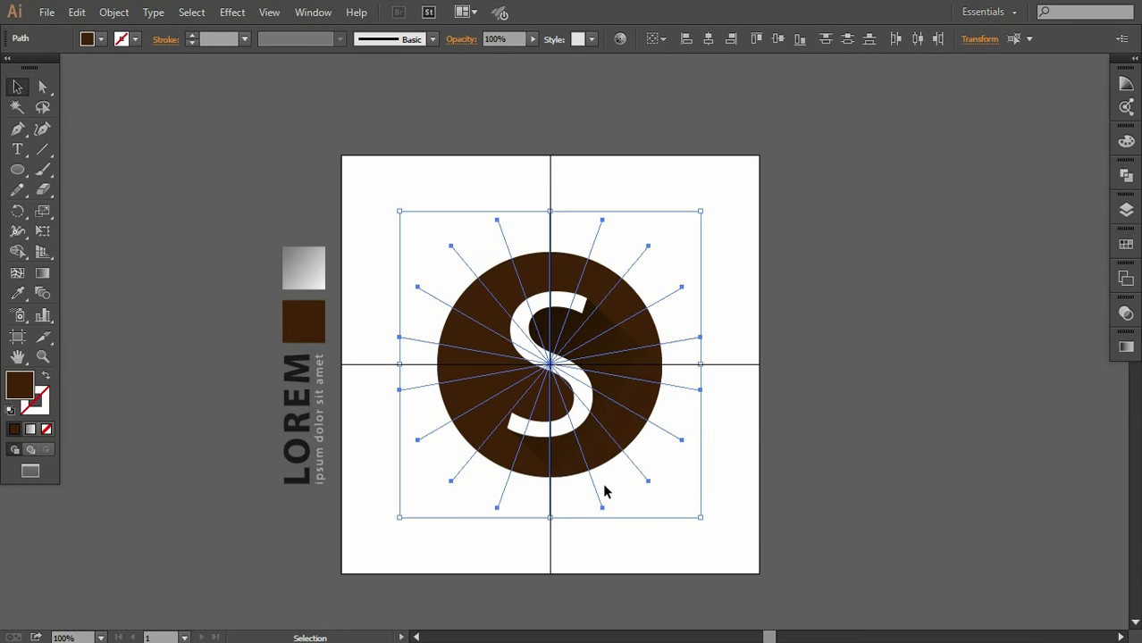
Show Layer 1's objects in the Layers panel
click(1125, 212)
click(967, 219)
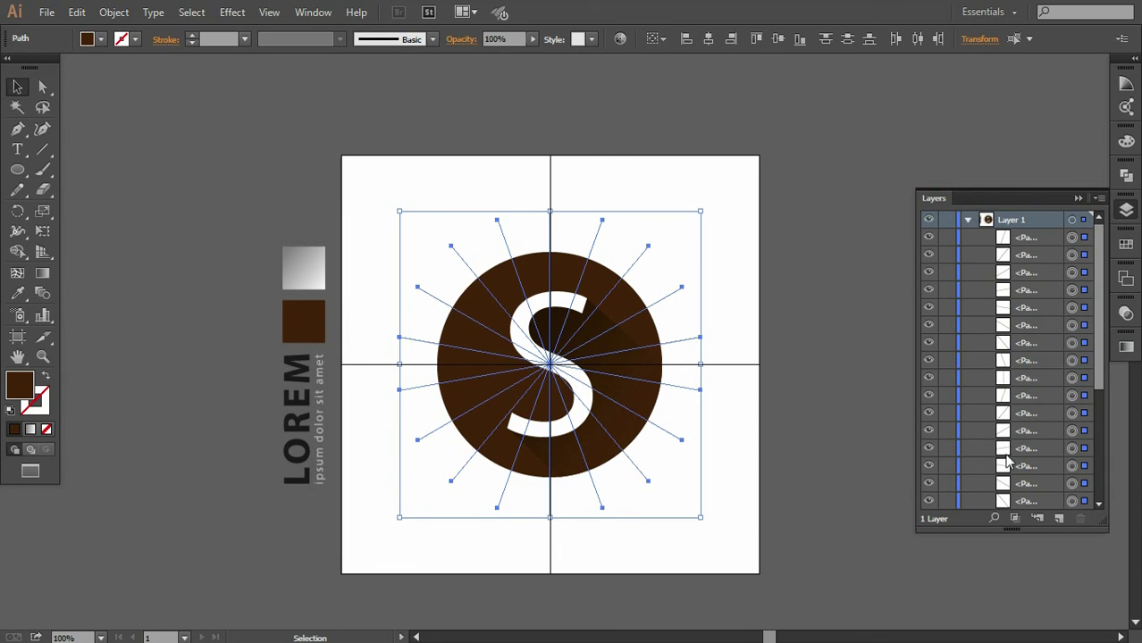
scroll(1019, 429, down, 5)
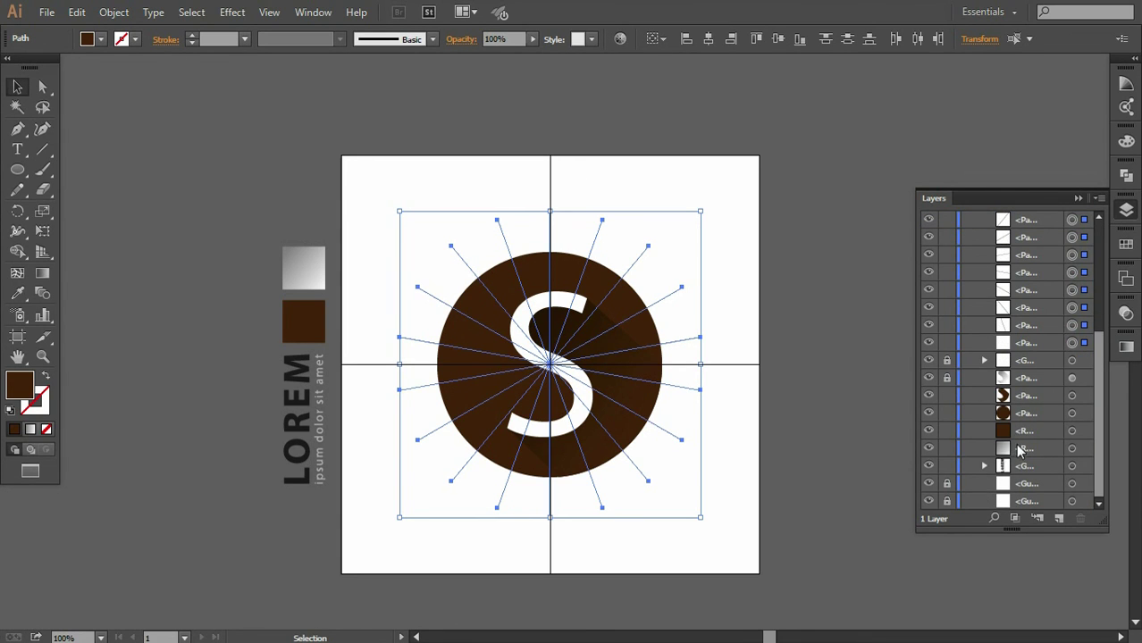
Copy the brown circle in place using Move with 0 px horizontal and vertical offsets
click(1072, 412)
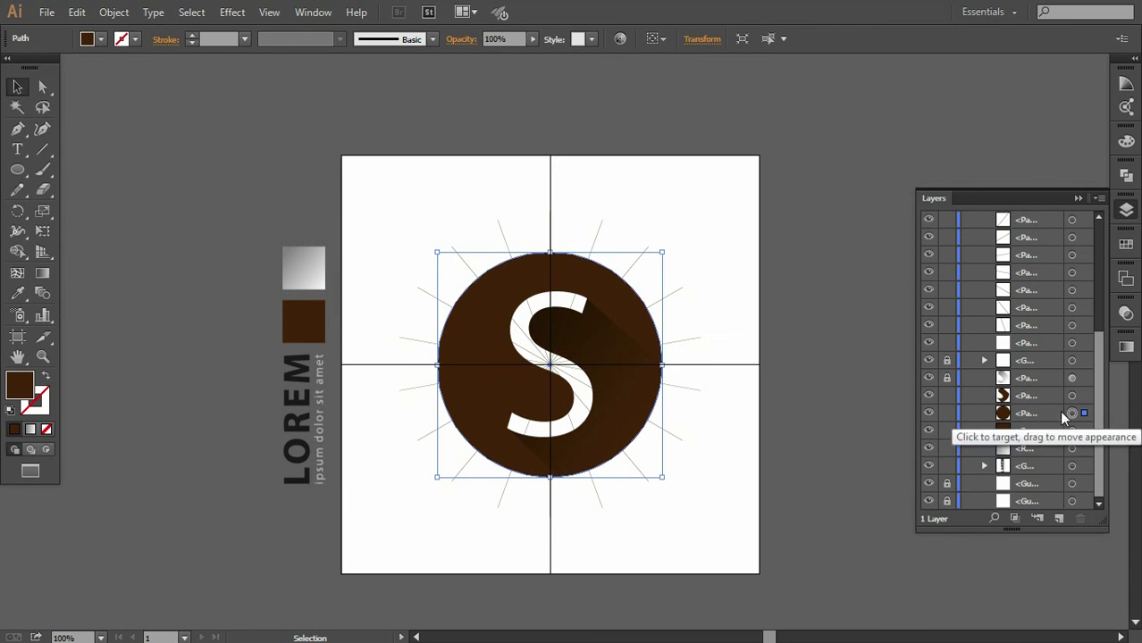
click(113, 12)
mouse_move(188, 30)
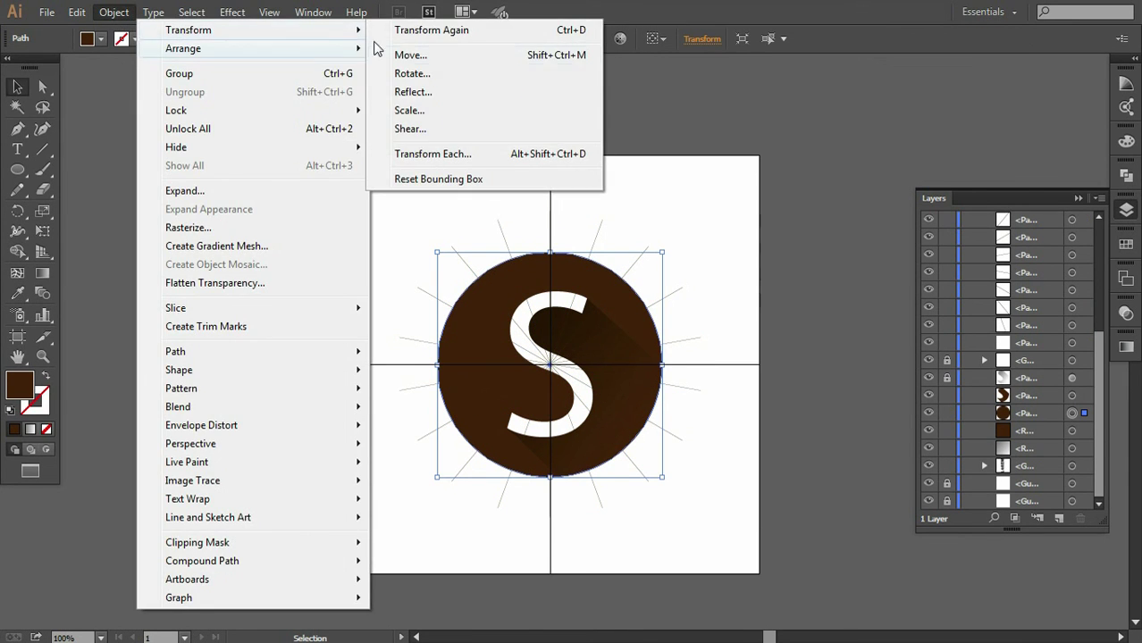
click(408, 56)
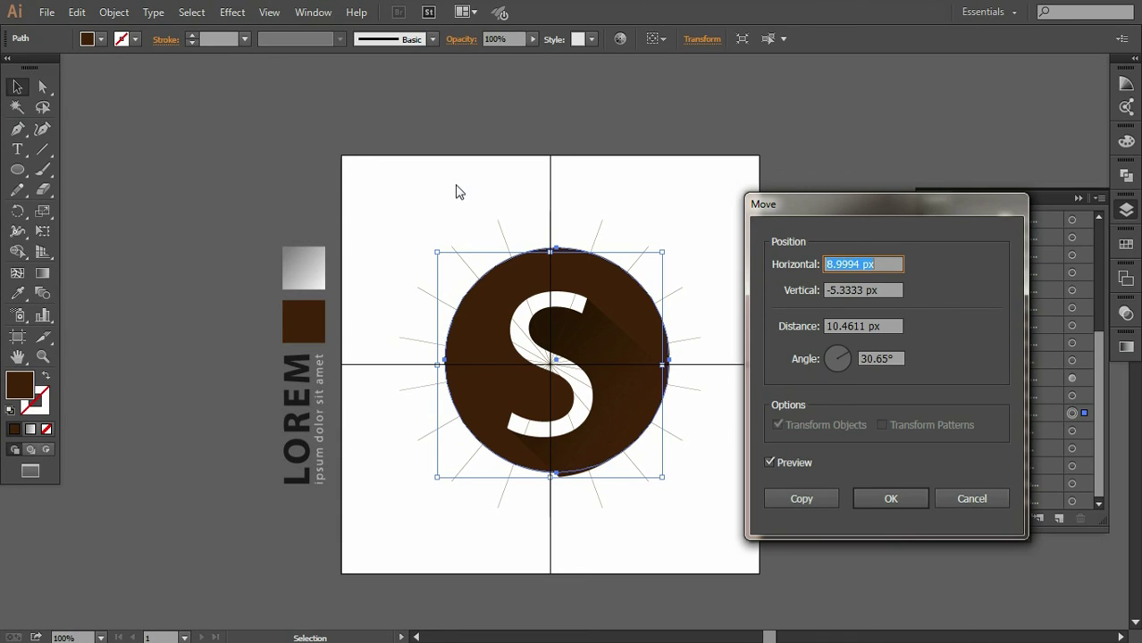
text(0)
key(Tab)
text(0)
key(Tab)
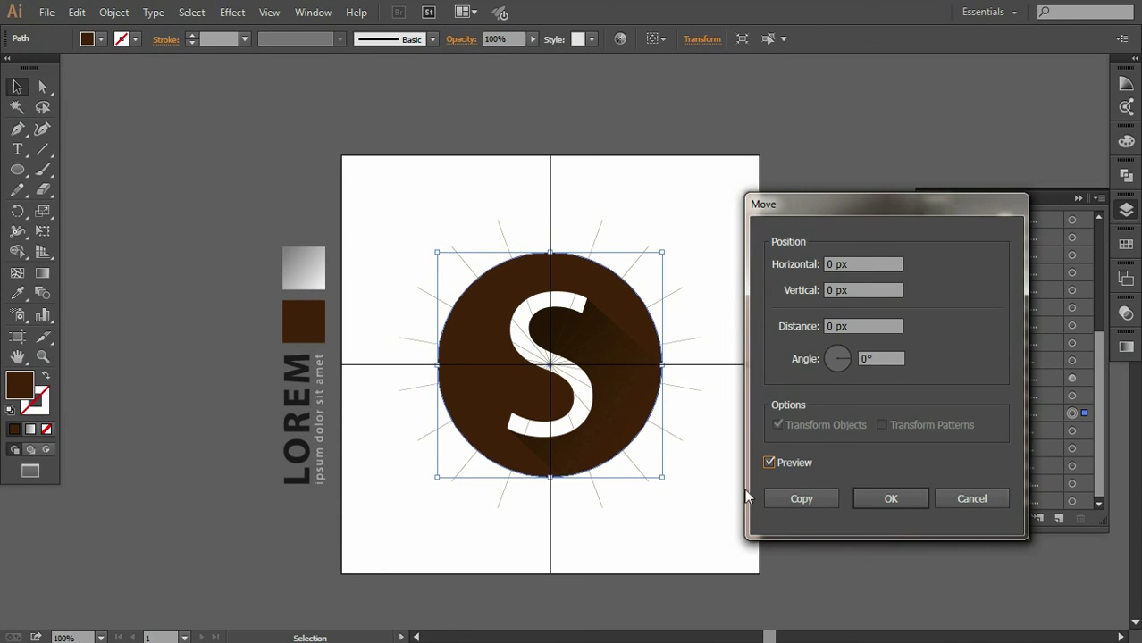
click(769, 498)
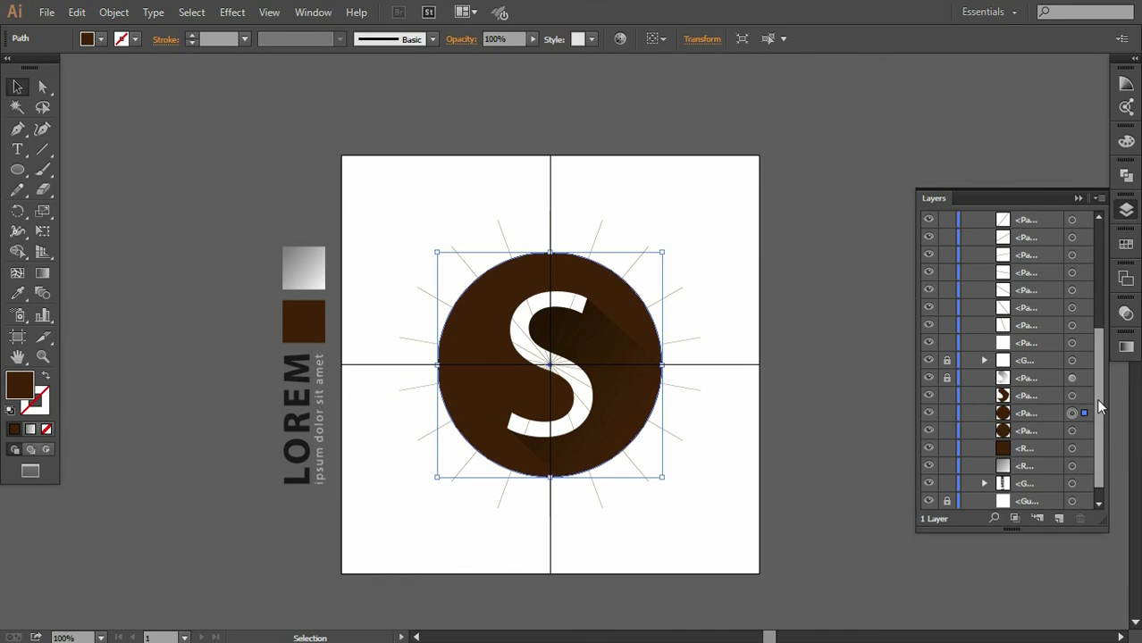
drag(1099, 407, 1096, 378)
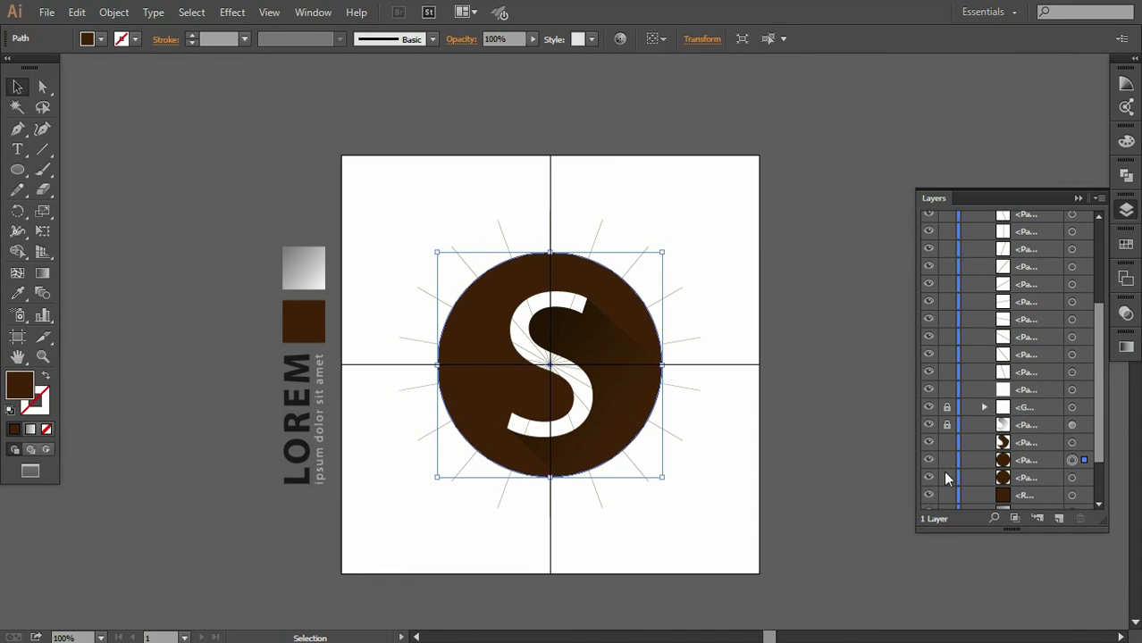
drag(1098, 409, 1097, 259)
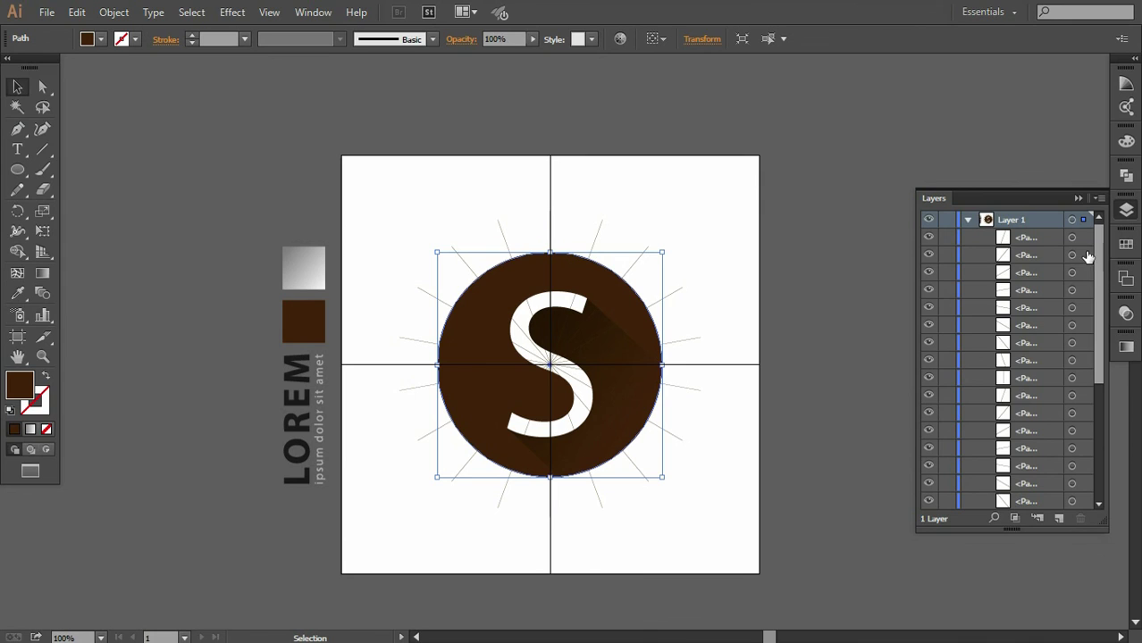
click(1078, 197)
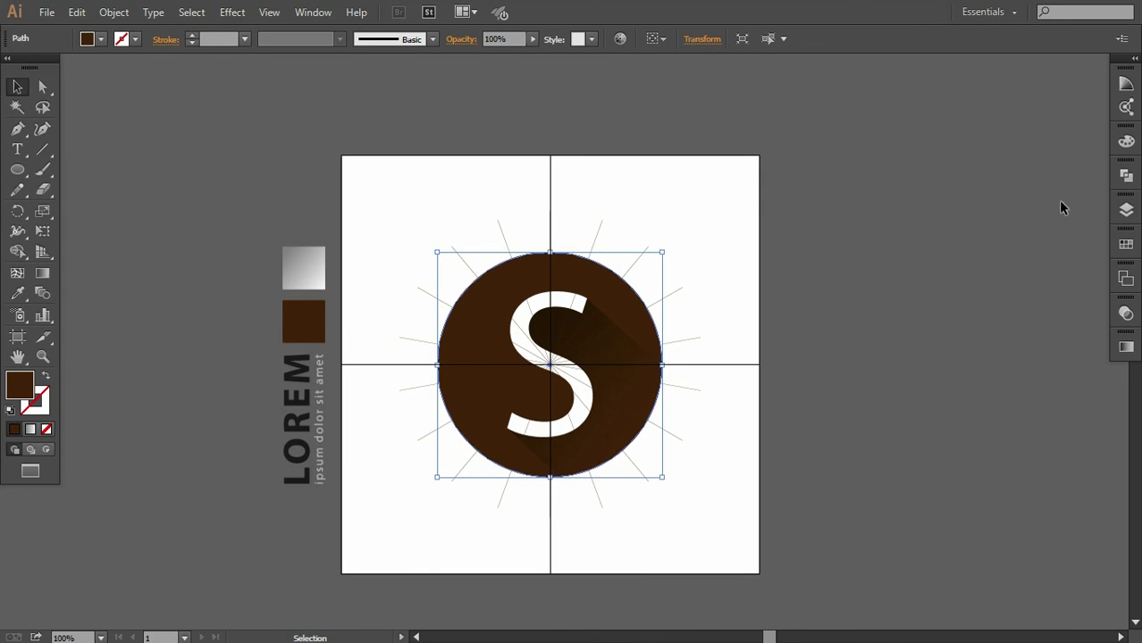
Select all seventeen starburst rays around the circle together
click(428, 202)
click(460, 264)
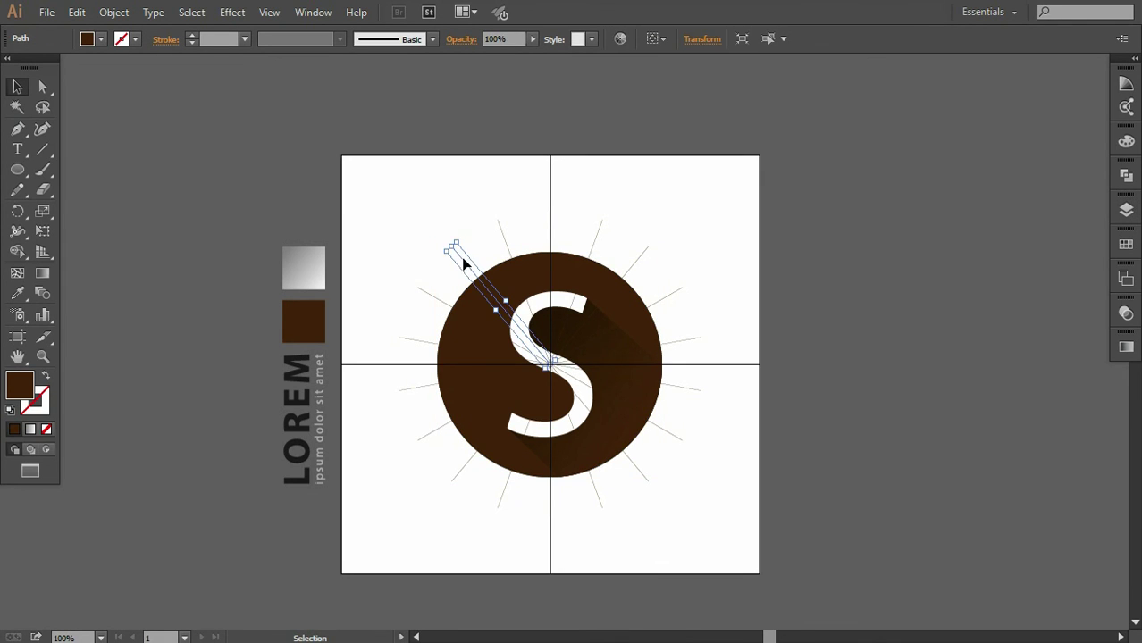
shift+click(425, 301)
shift+click(424, 343)
shift+click(415, 390)
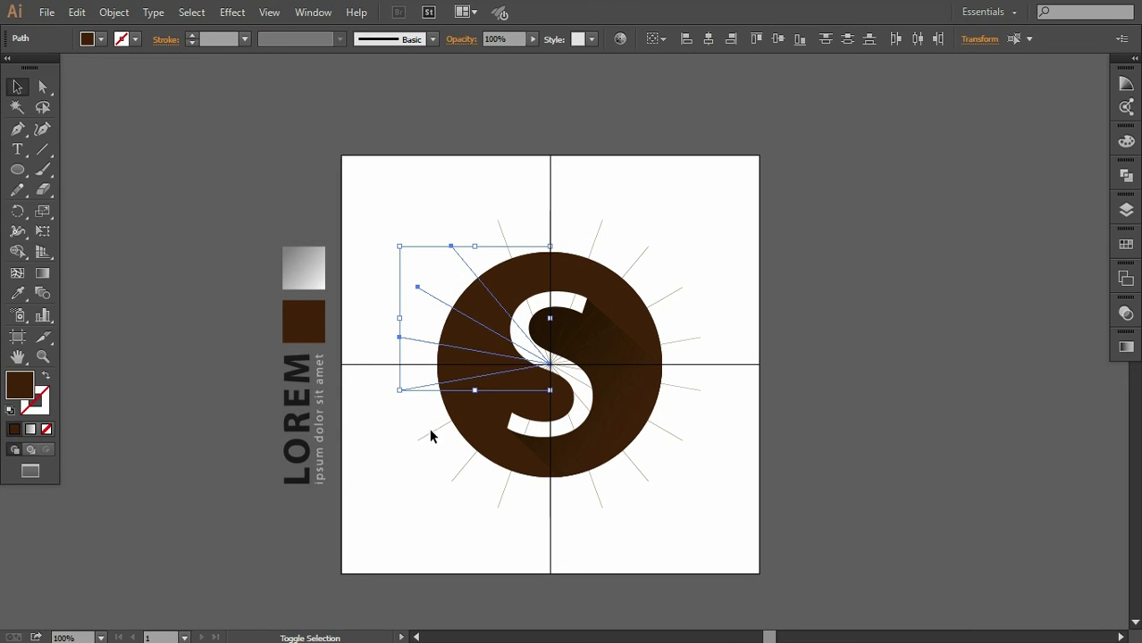
shift+click(429, 431)
shift+click(458, 477)
shift+click(503, 501)
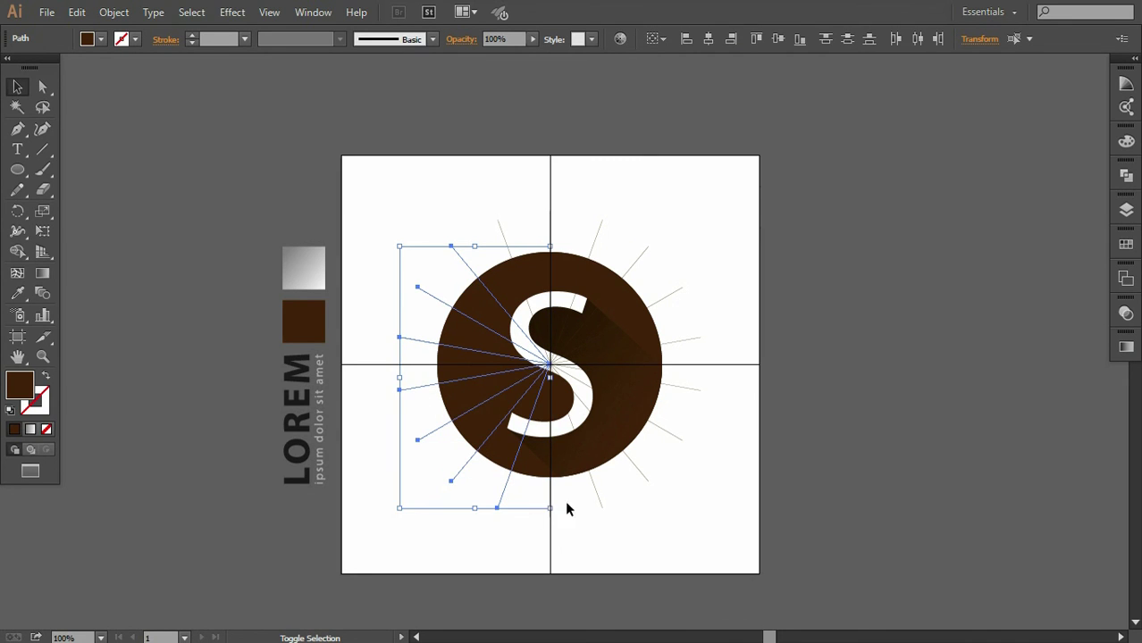
shift+click(599, 504)
shift+click(646, 477)
shift+click(678, 438)
shift+click(696, 393)
shift+click(695, 341)
shift+click(675, 293)
shift+click(637, 260)
shift+click(599, 229)
shift+click(549, 232)
shift+click(505, 241)
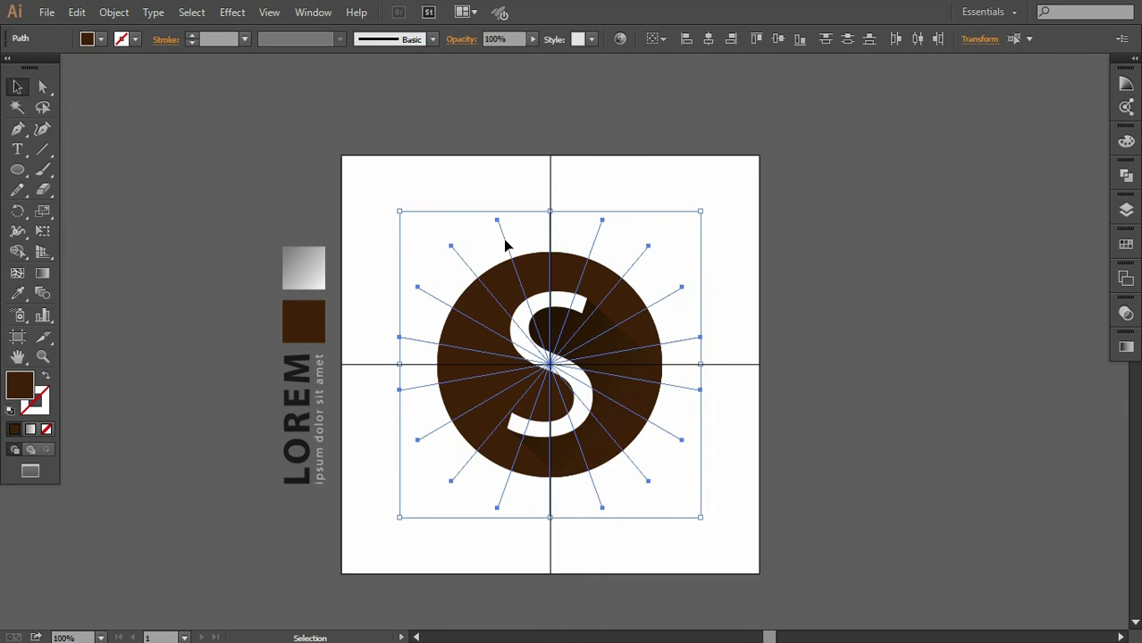
Set the rays' fill to None, add the circle, and Divide them with Pathfinder
click(48, 429)
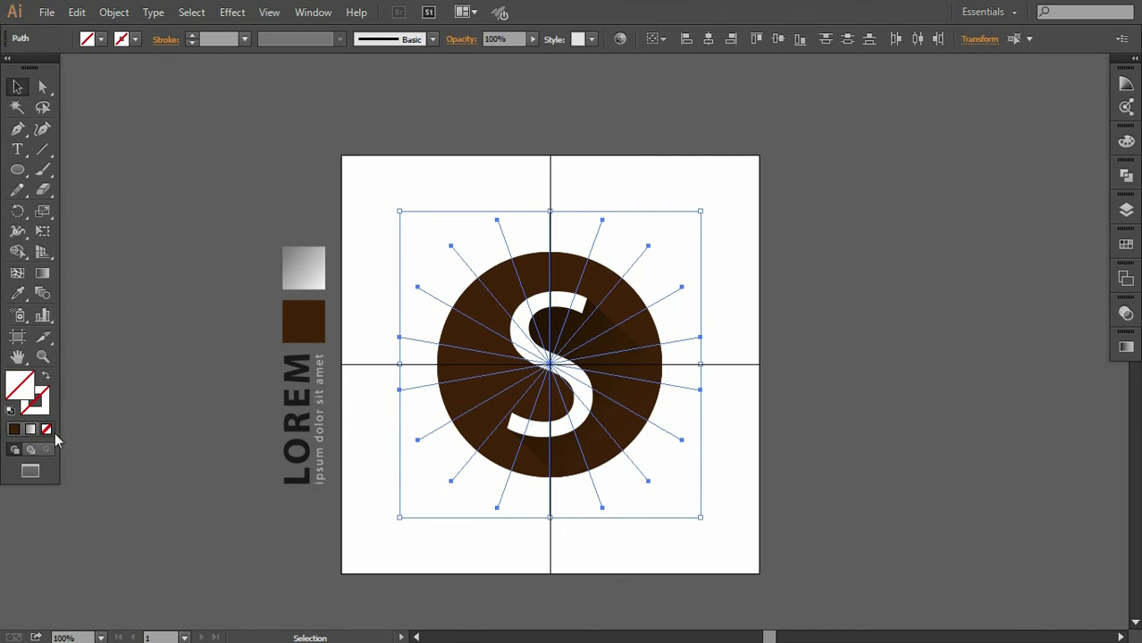
shift+click(478, 310)
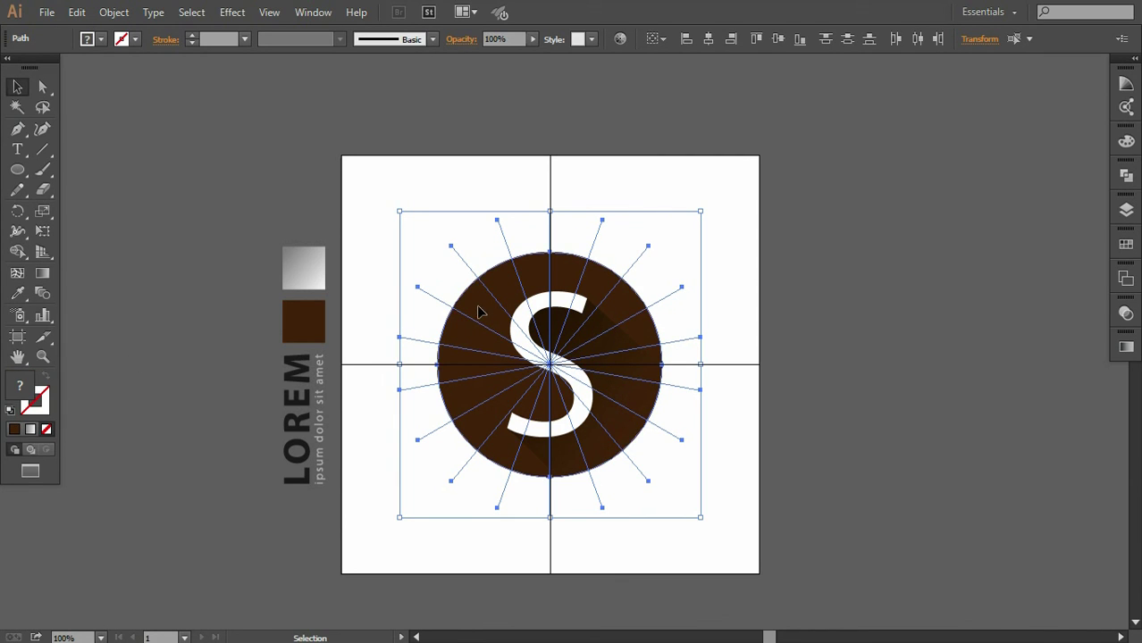
click(1126, 175)
click(932, 242)
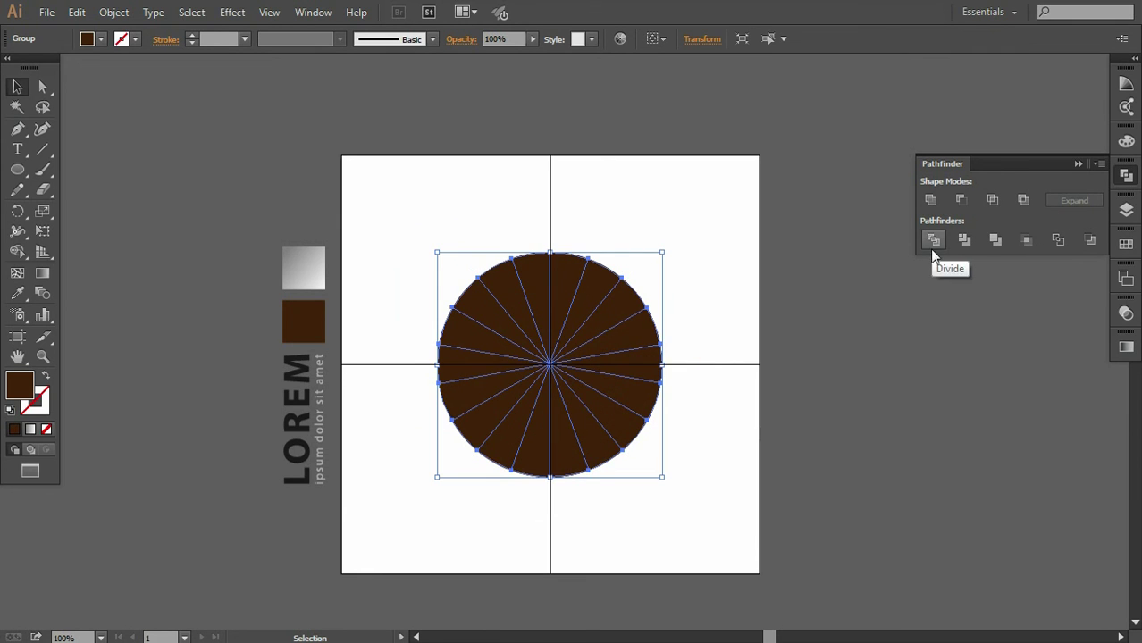
click(1077, 164)
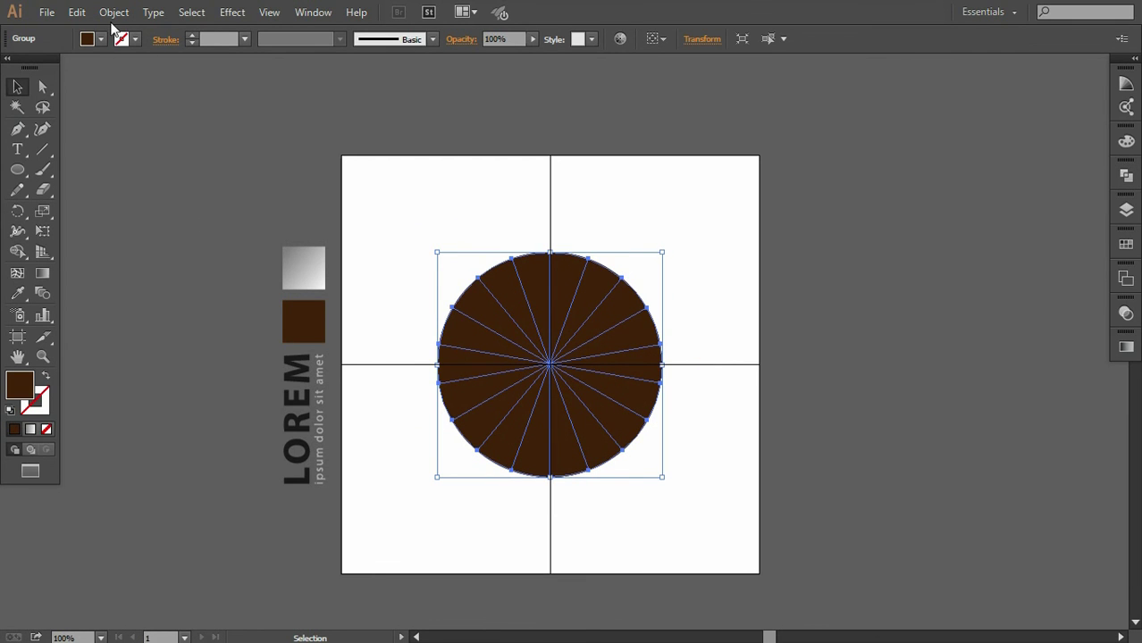
click(114, 13)
Ungroup the divided wedges and fill one upper-left wedge with white
click(169, 93)
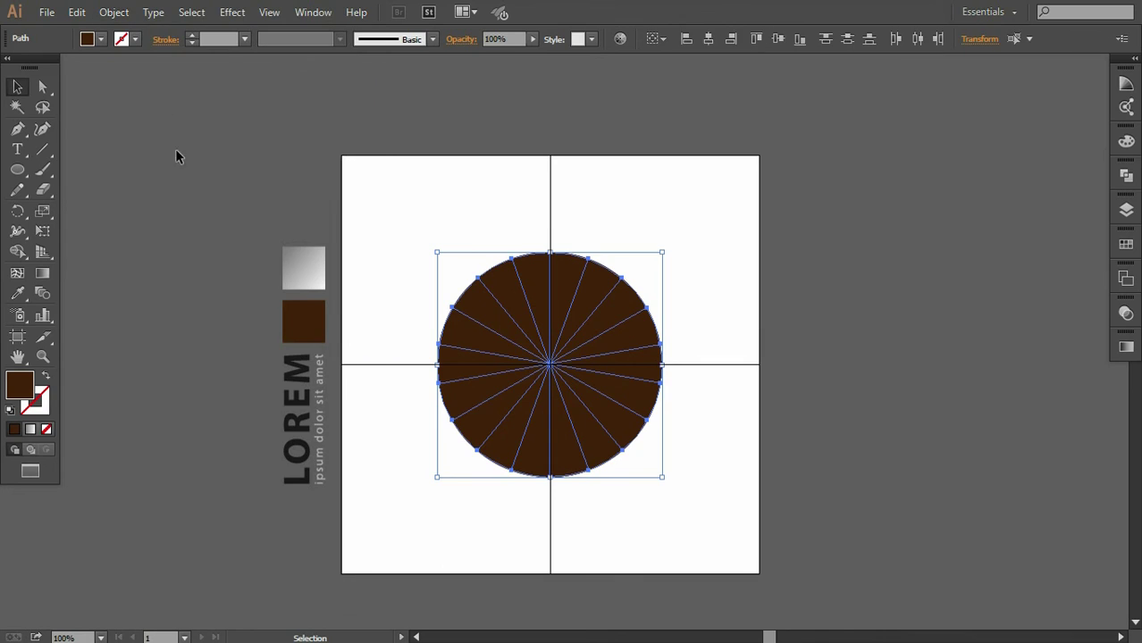
click(212, 229)
click(505, 331)
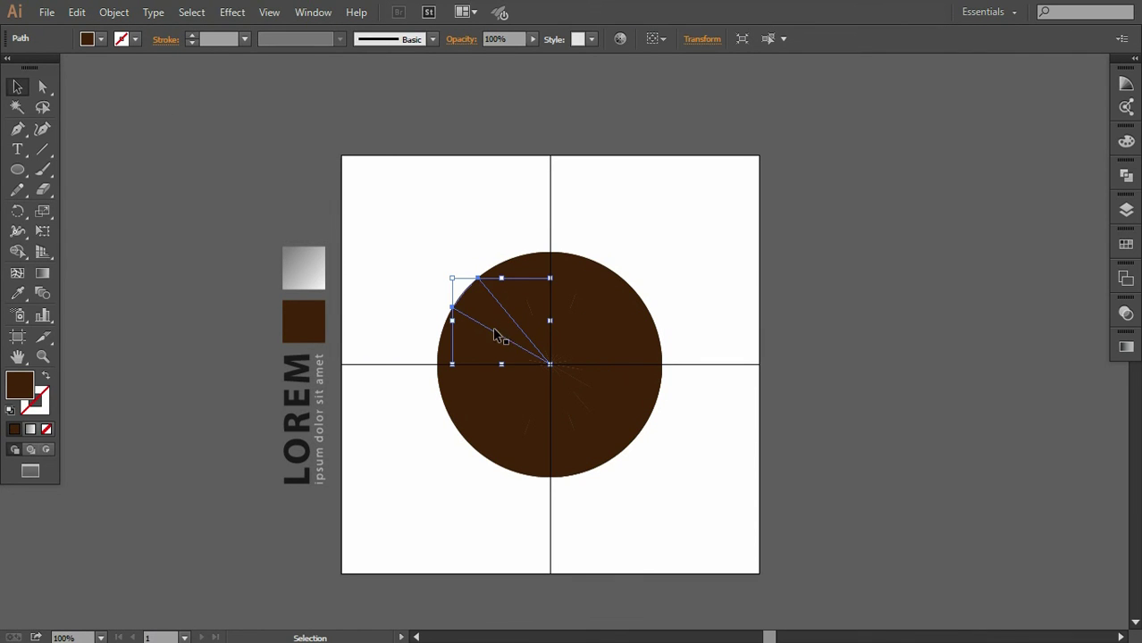
click(1126, 244)
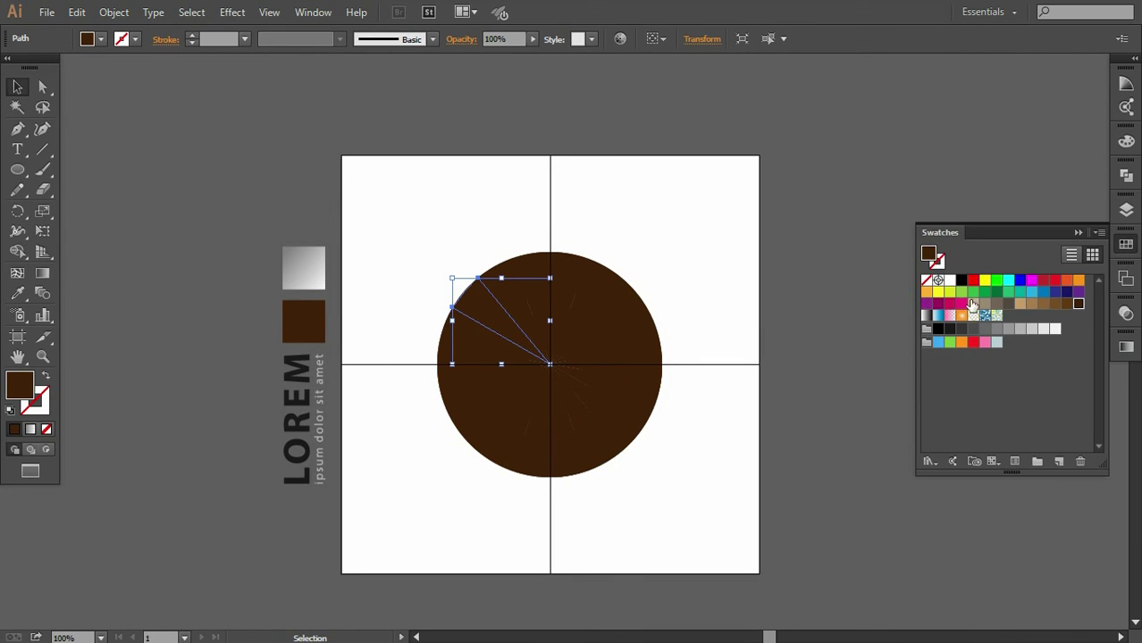
click(949, 281)
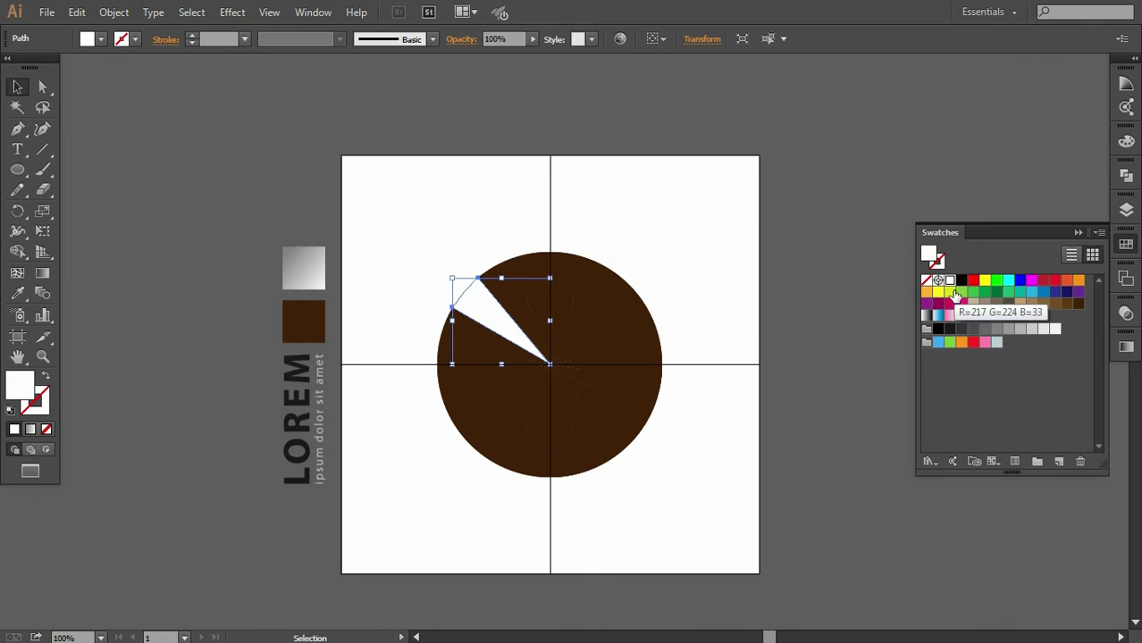
Fill the remaining fourteen wedges around the circle with white
shift+click(521, 319)
shift+click(563, 295)
shift+click(609, 317)
shift+click(619, 350)
shift+click(625, 371)
shift+click(631, 404)
shift+click(626, 426)
shift+click(601, 446)
shift+click(575, 444)
shift+click(542, 456)
shift+click(505, 454)
shift+click(488, 427)
shift+click(474, 401)
shift+click(472, 364)
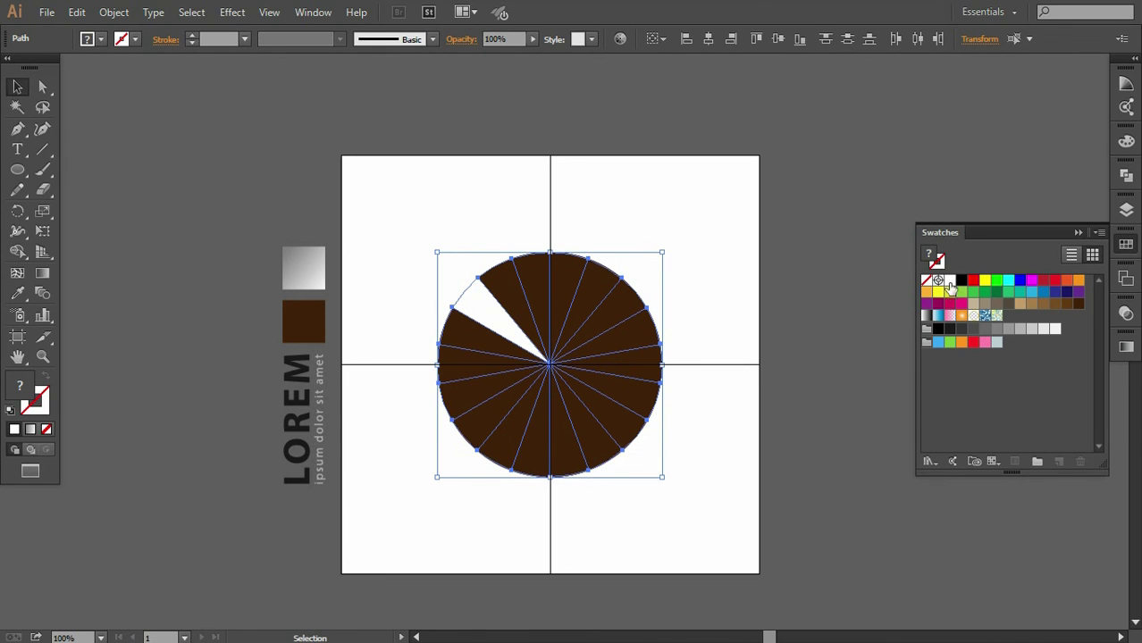
click(950, 281)
click(1126, 312)
Lower the opacity of the upper-left wedges, setting the top wedge to 63%
click(890, 443)
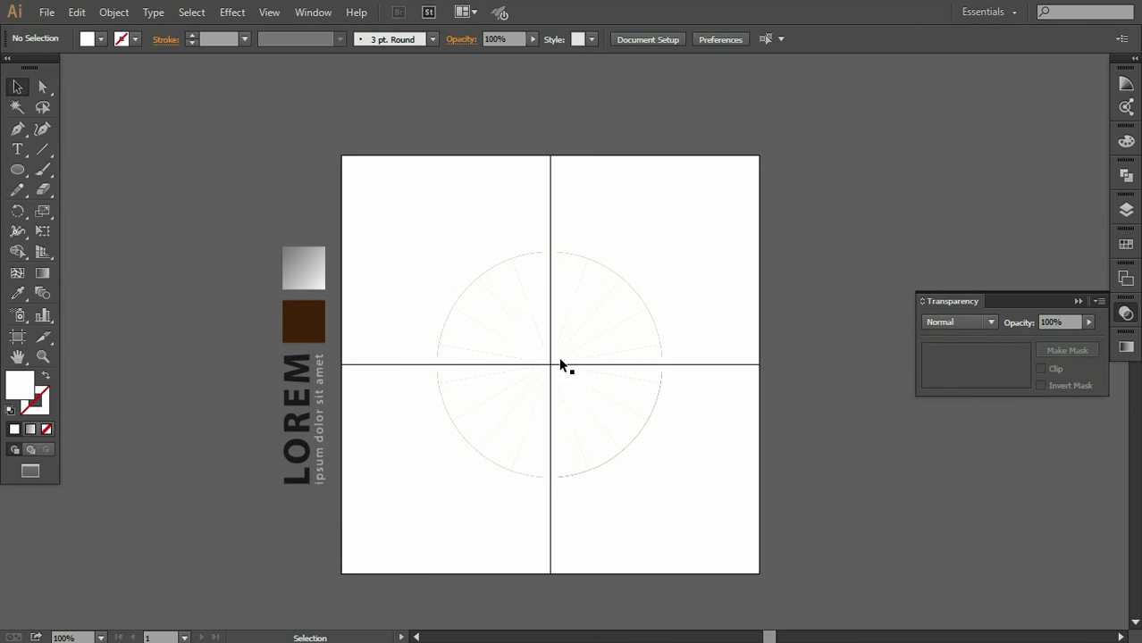
click(500, 313)
click(1089, 324)
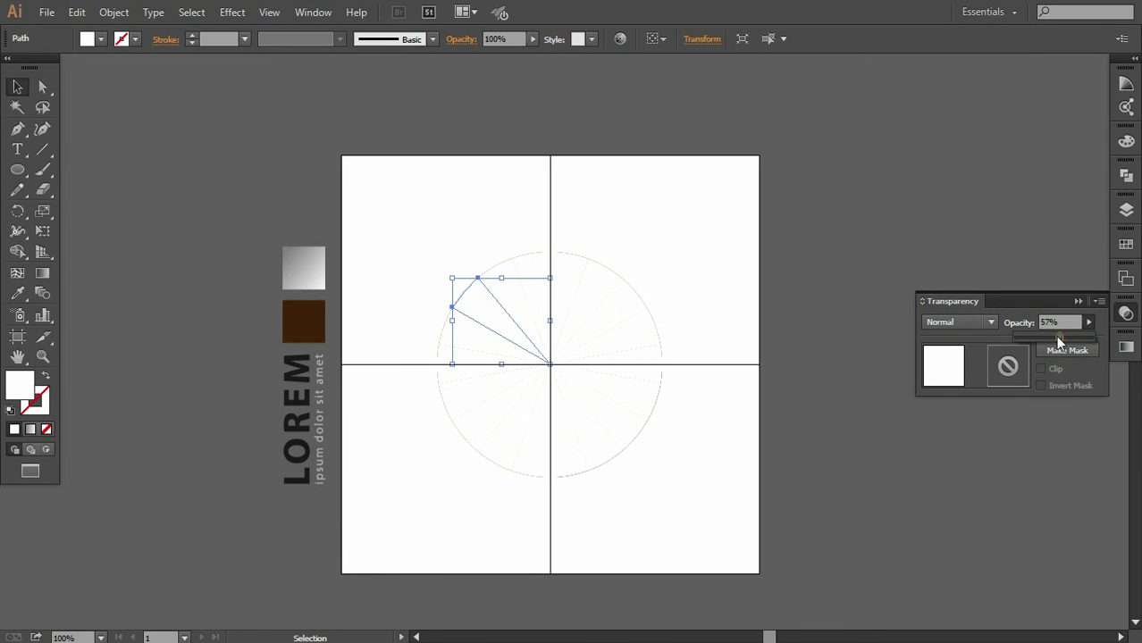
click(523, 306)
click(1090, 323)
click(660, 370)
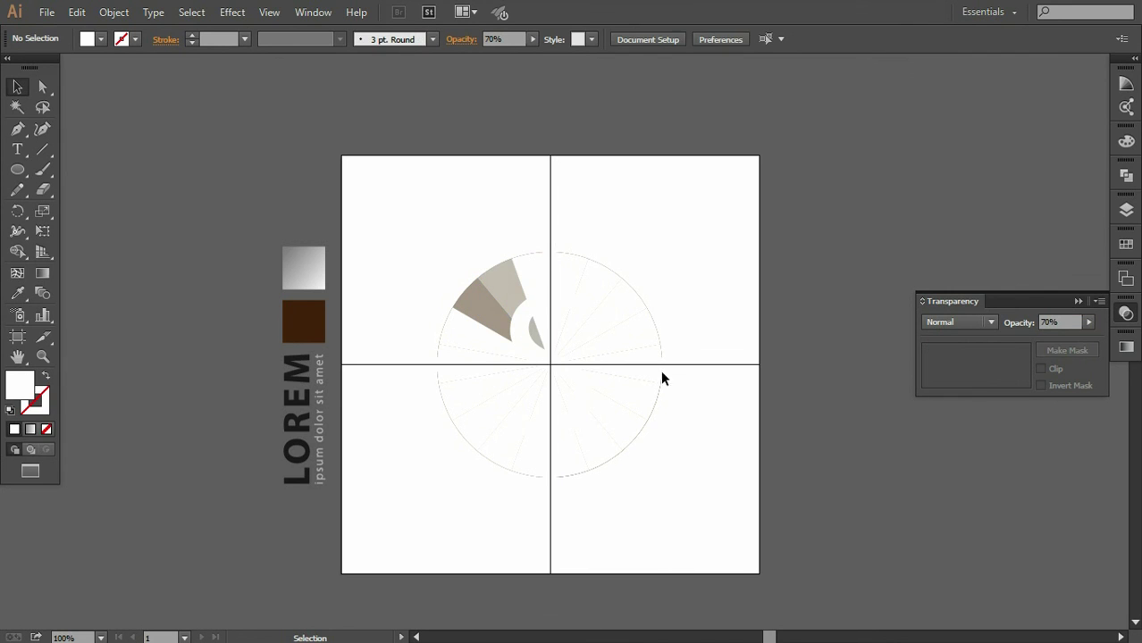
click(535, 263)
click(1089, 323)
drag(1072, 340, 1050, 336)
click(442, 348)
Lower the opacity of the left-side wedges one by one
click(1088, 322)
click(480, 402)
click(464, 368)
click(1090, 323)
click(664, 440)
click(464, 399)
click(1088, 323)
click(577, 439)
drag(1062, 341, 1059, 338)
click(484, 379)
Set the lower wedges' opacities, including 22% and 66%
click(1088, 323)
click(577, 468)
click(514, 429)
click(1088, 324)
click(915, 463)
click(543, 457)
click(1088, 322)
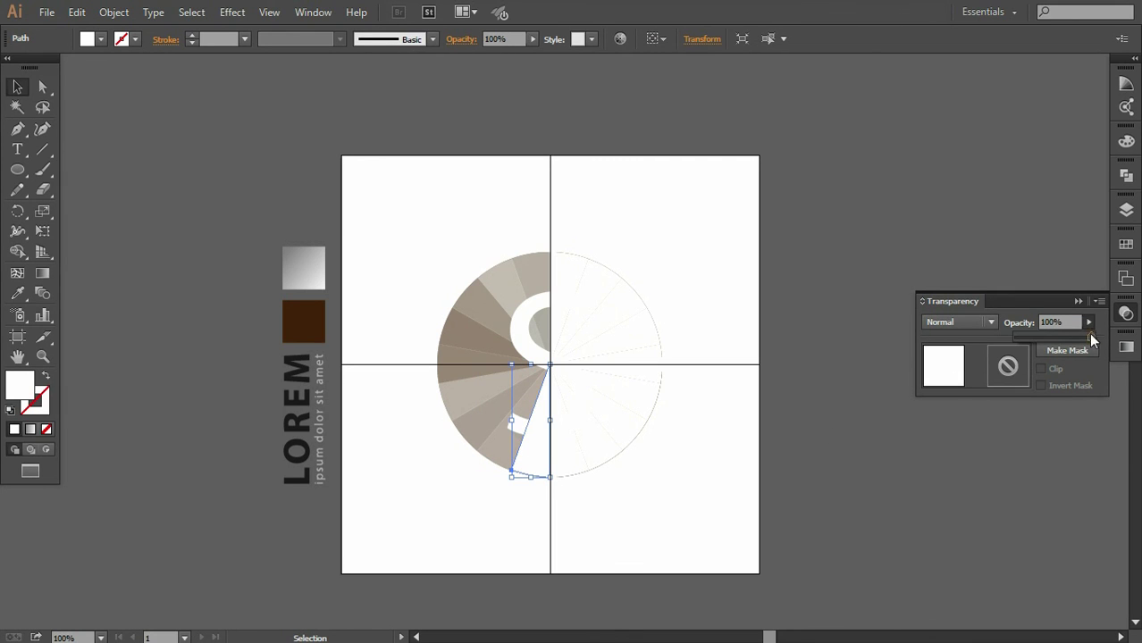
drag(1032, 338, 1065, 348)
click(565, 463)
click(1088, 322)
Fade the lower-right wedges, setting one to 16% opacity
click(607, 455)
click(1089, 323)
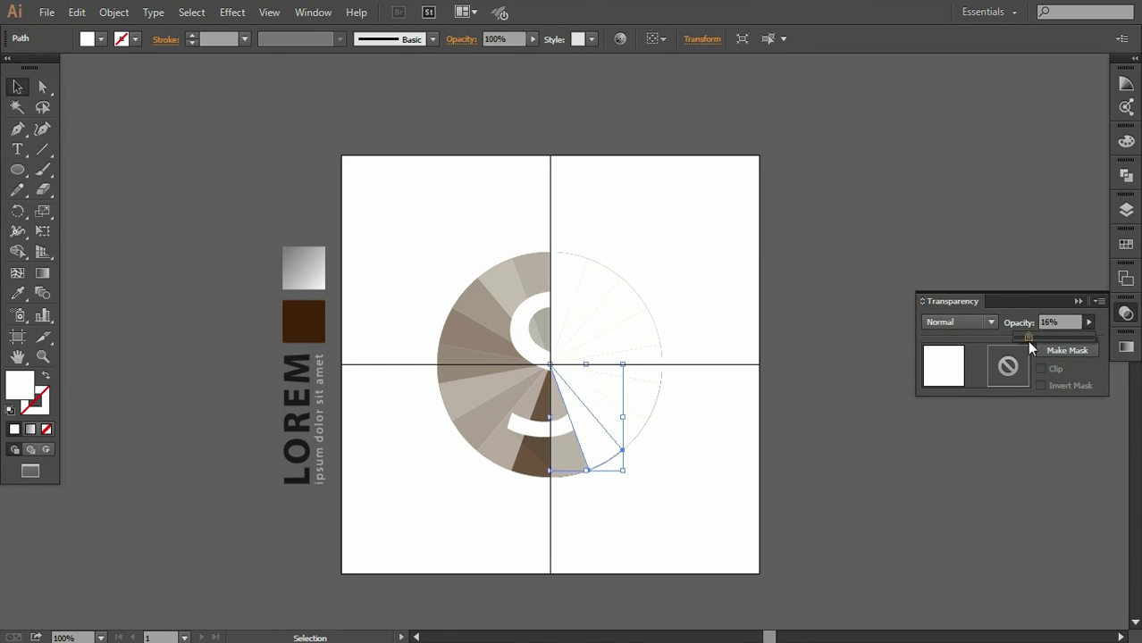
drag(1030, 347, 1029, 347)
click(630, 431)
click(1088, 322)
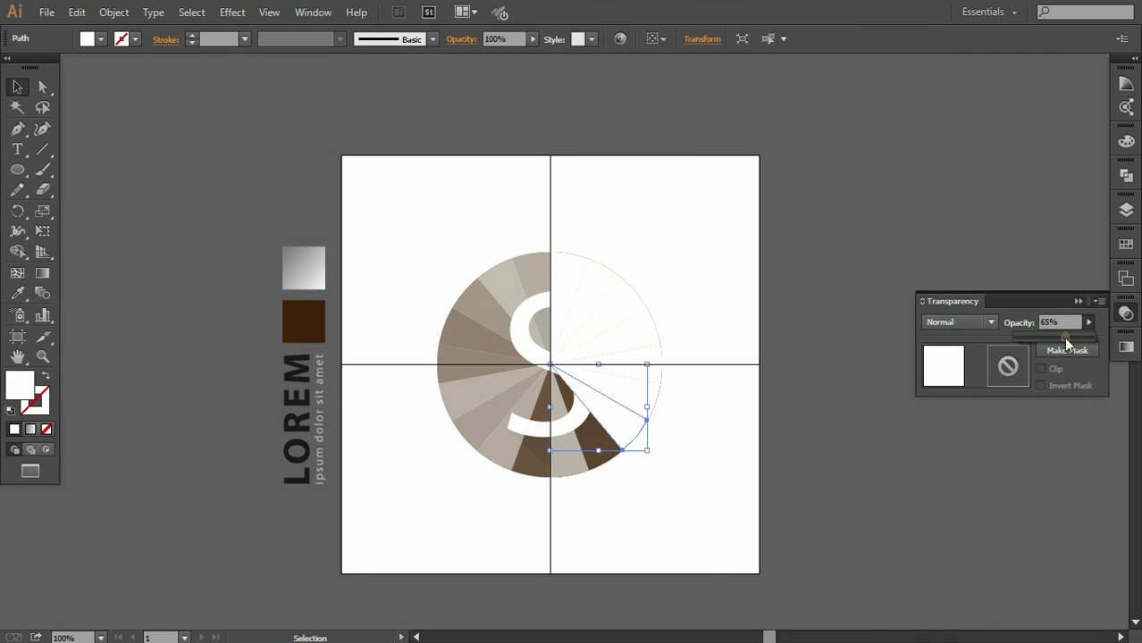
click(770, 444)
click(648, 402)
click(1087, 322)
drag(1083, 338, 1058, 337)
click(907, 462)
Set the right-side wedges to 56% and 60% opacity
click(634, 357)
click(1089, 322)
click(884, 447)
click(616, 327)
click(1088, 322)
drag(1062, 337, 1060, 336)
click(805, 417)
click(611, 335)
click(804, 339)
Lower the upper-right wedges' opacity, setting the thin top wedge to 42%
click(607, 304)
click(1088, 321)
drag(1071, 337, 1050, 337)
click(805, 353)
click(581, 295)
click(1088, 322)
click(902, 460)
click(571, 263)
click(1089, 322)
click(945, 446)
Raise the 16% wedge to 43% and the 22% wedge to 51% opacity
click(598, 461)
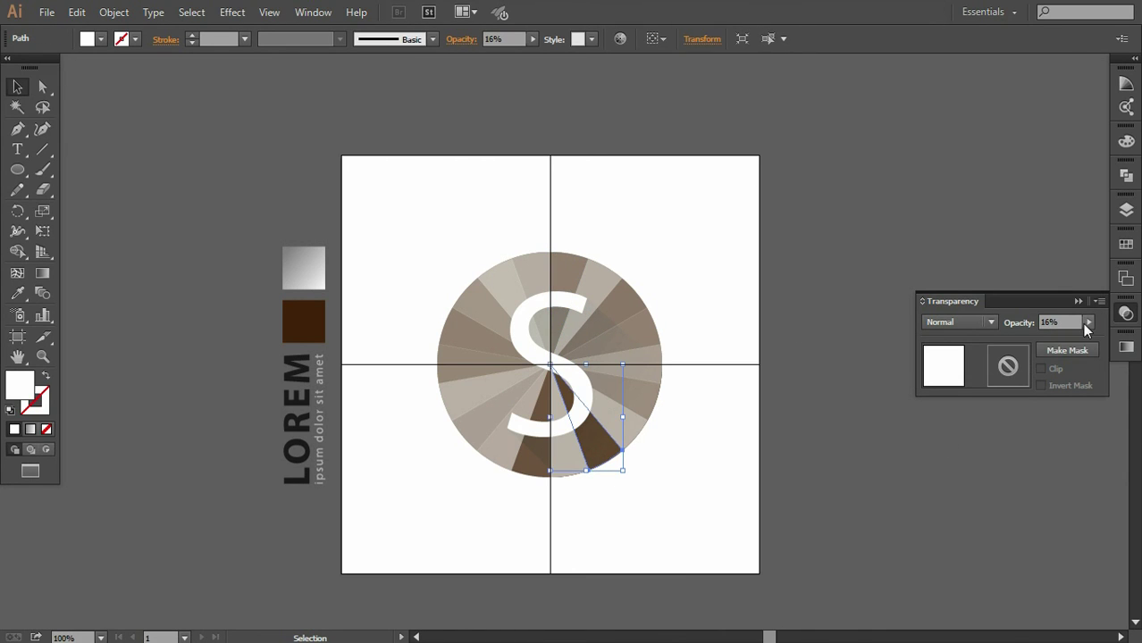
drag(1028, 337, 1050, 337)
click(861, 471)
click(542, 471)
click(1088, 322)
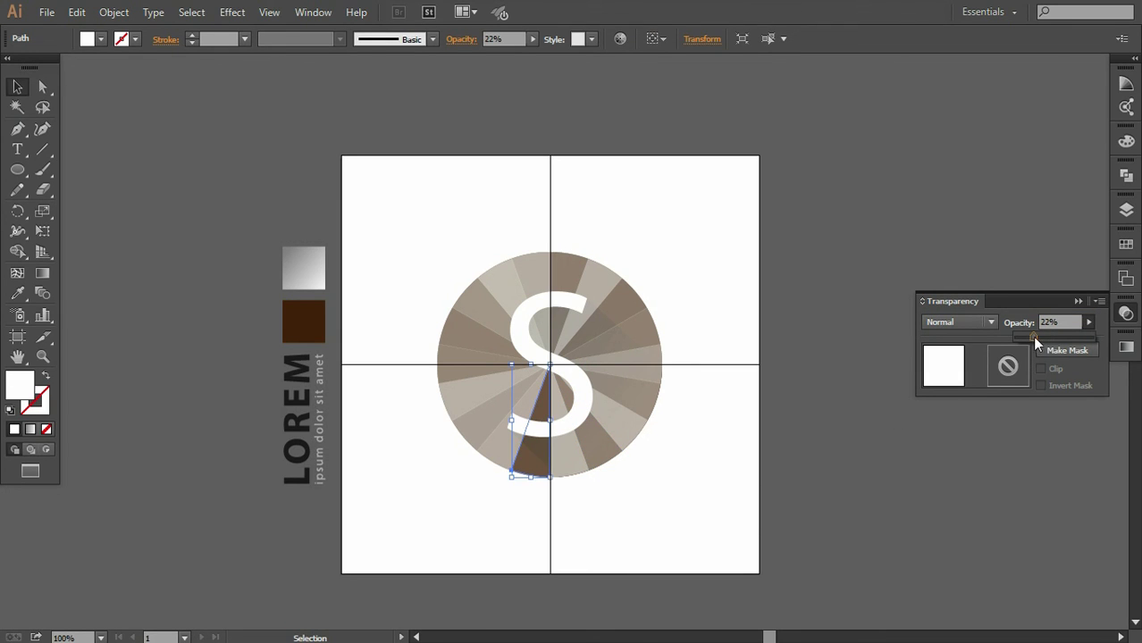
drag(1032, 336, 1054, 337)
click(1078, 302)
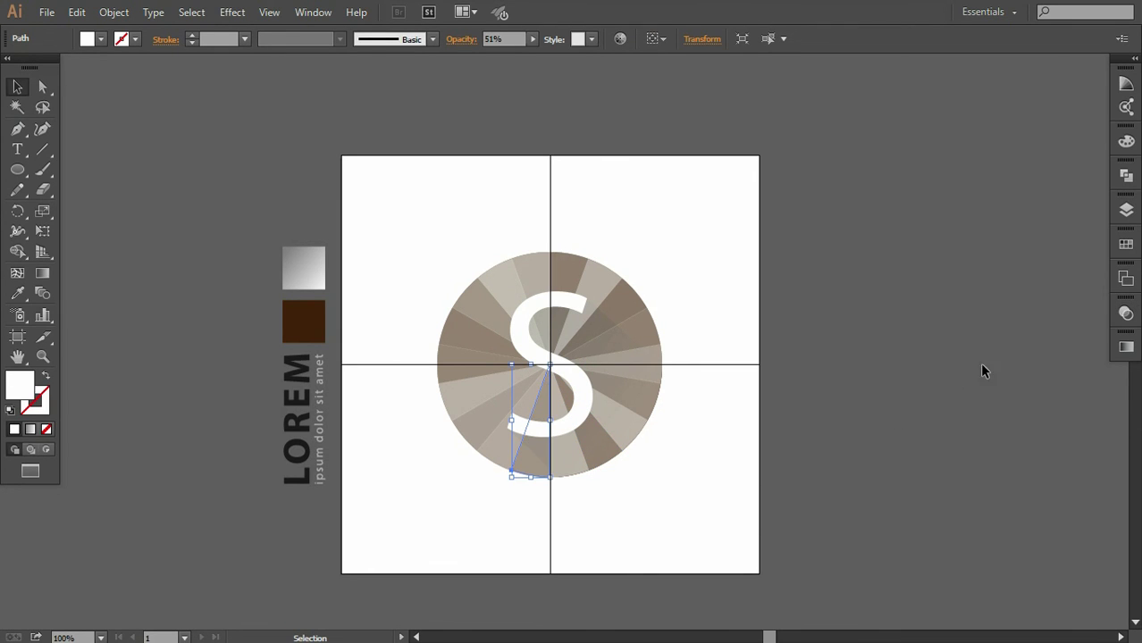
click(877, 420)
Lock the S path in the Layers panel
click(1126, 210)
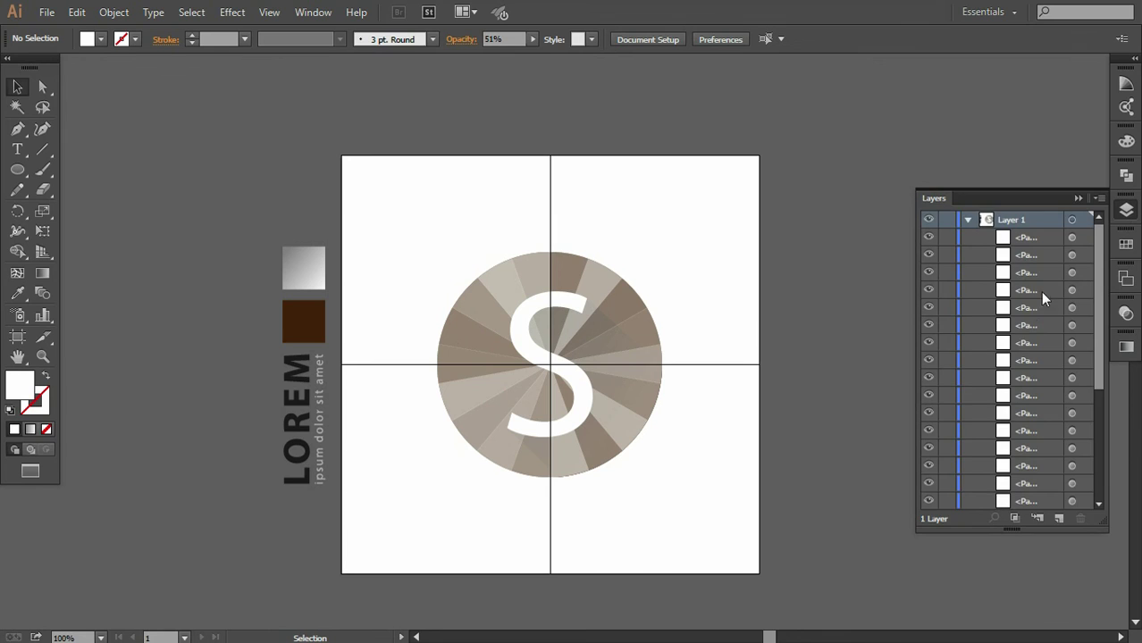
scroll(1050, 358, down, 2)
scroll(1051, 375, down, 3)
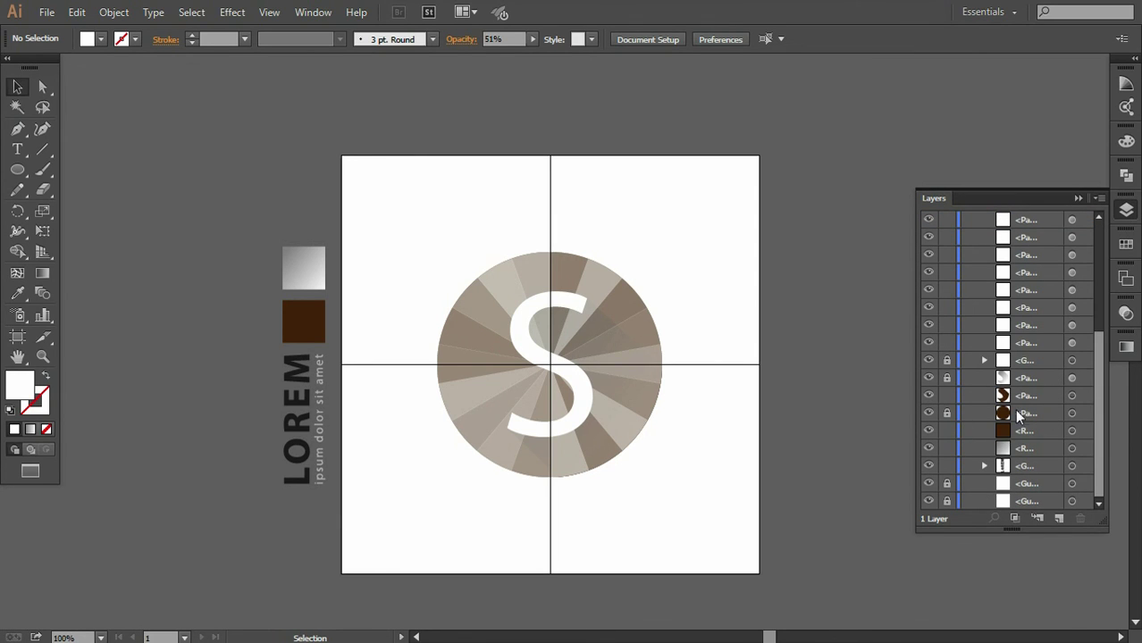
click(1071, 395)
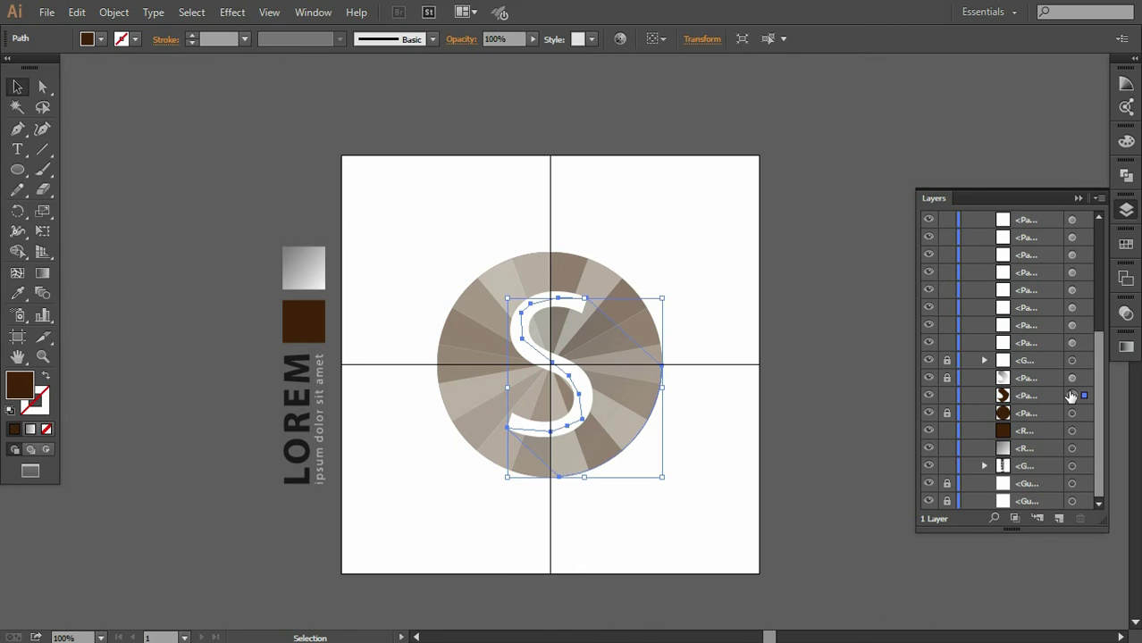
click(948, 396)
Marquee-select the wedge paths surrounding the S
scroll(1027, 410, up, 3)
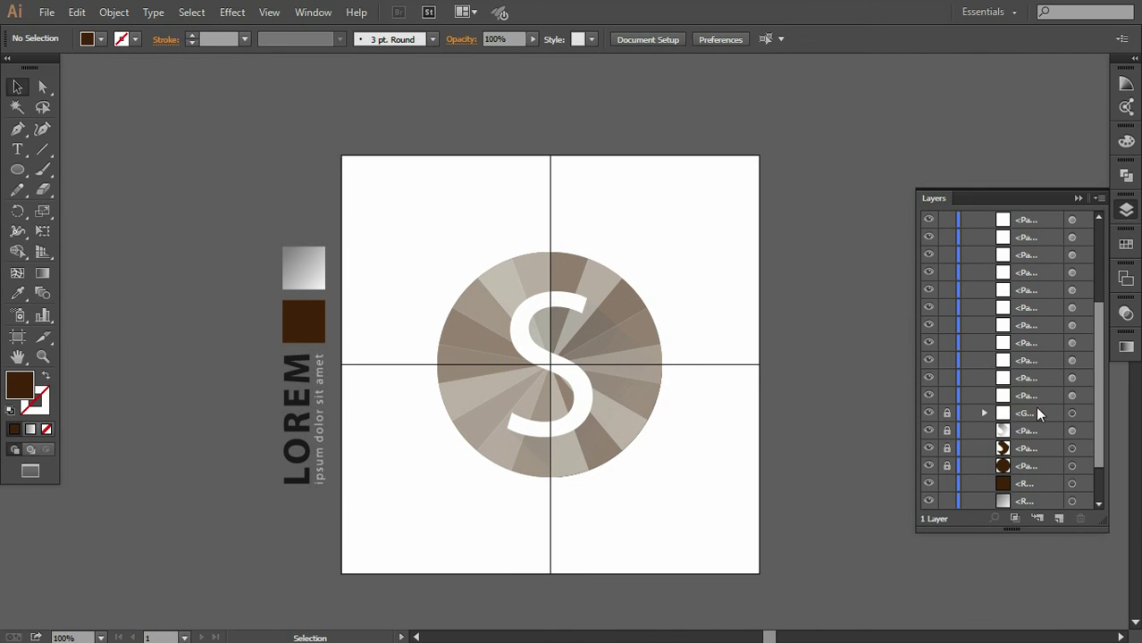
click(1072, 378)
scroll(1072, 364, up, 5)
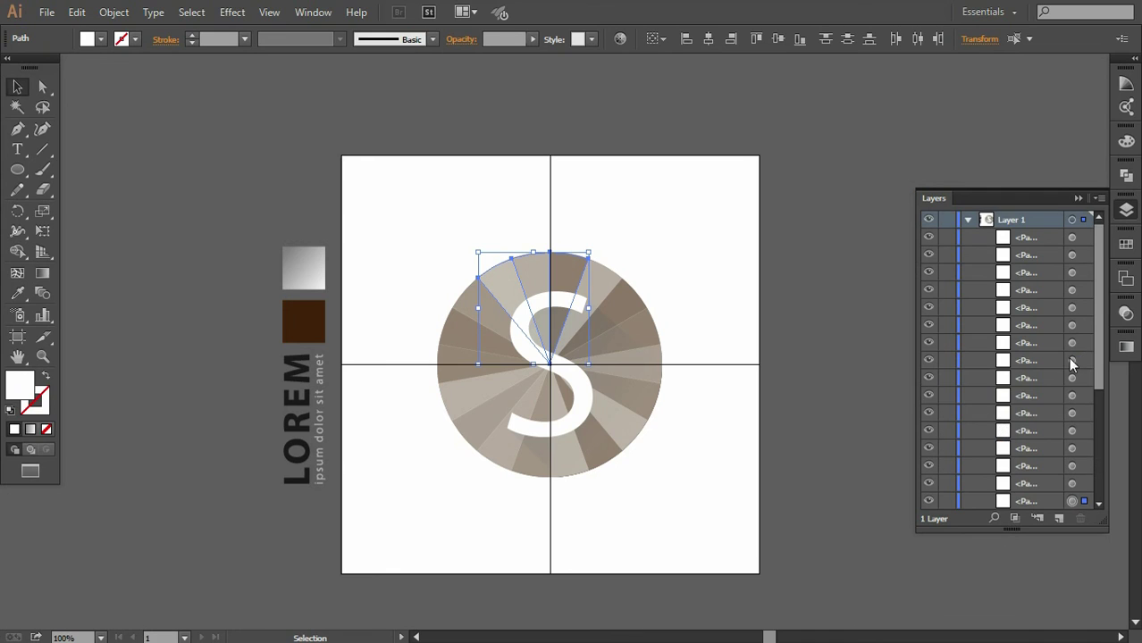
click(396, 244)
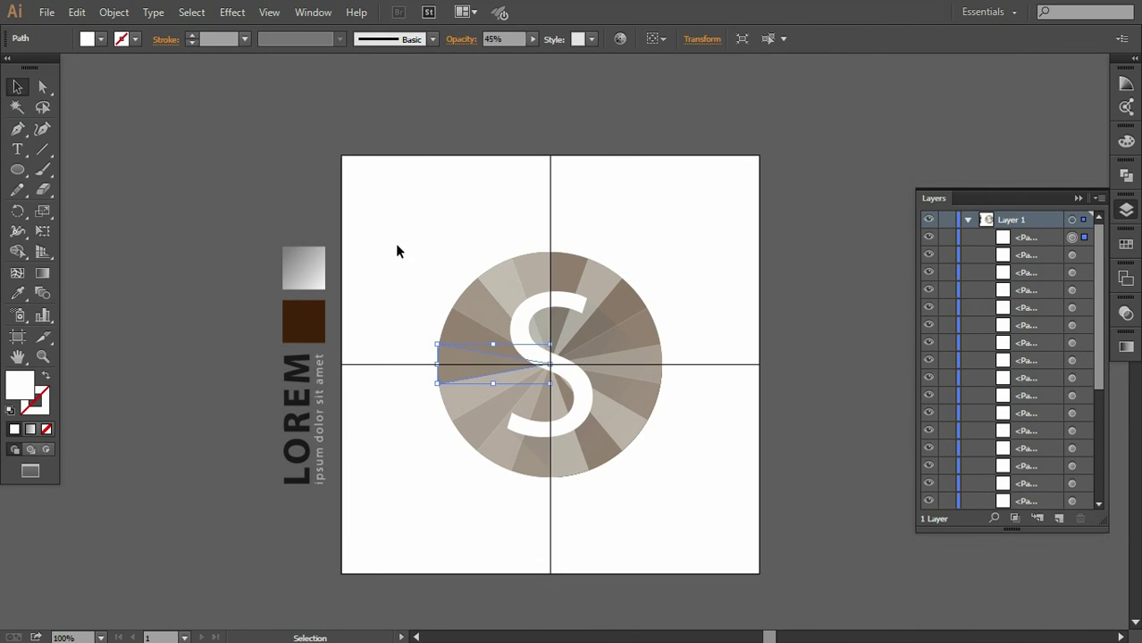
drag(588, 384, 683, 467)
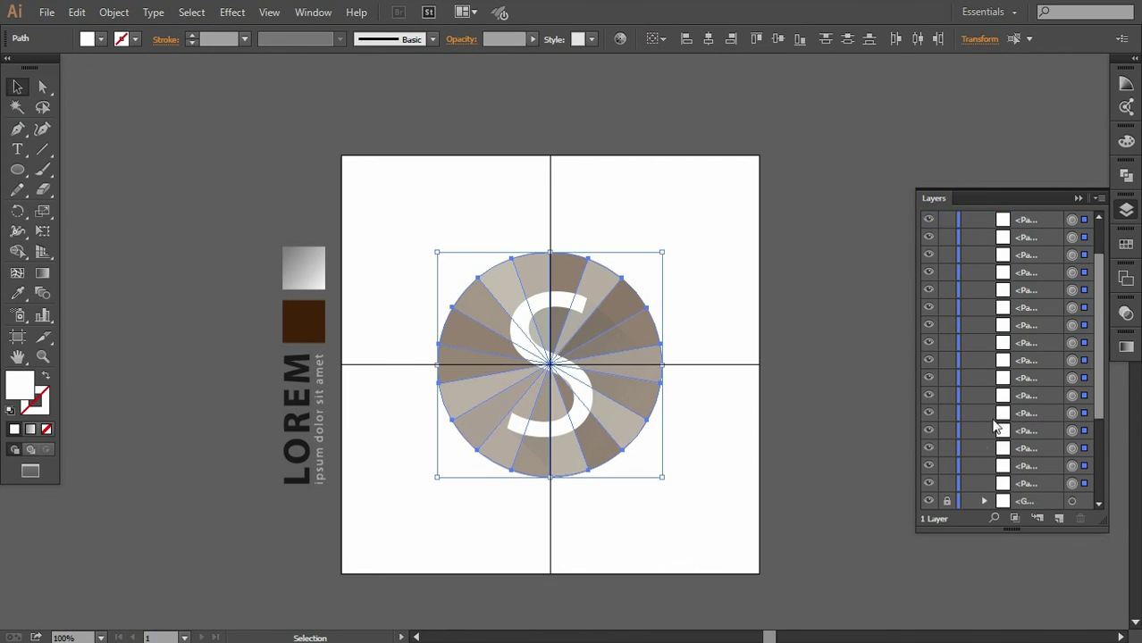
scroll(996, 432, down, 5)
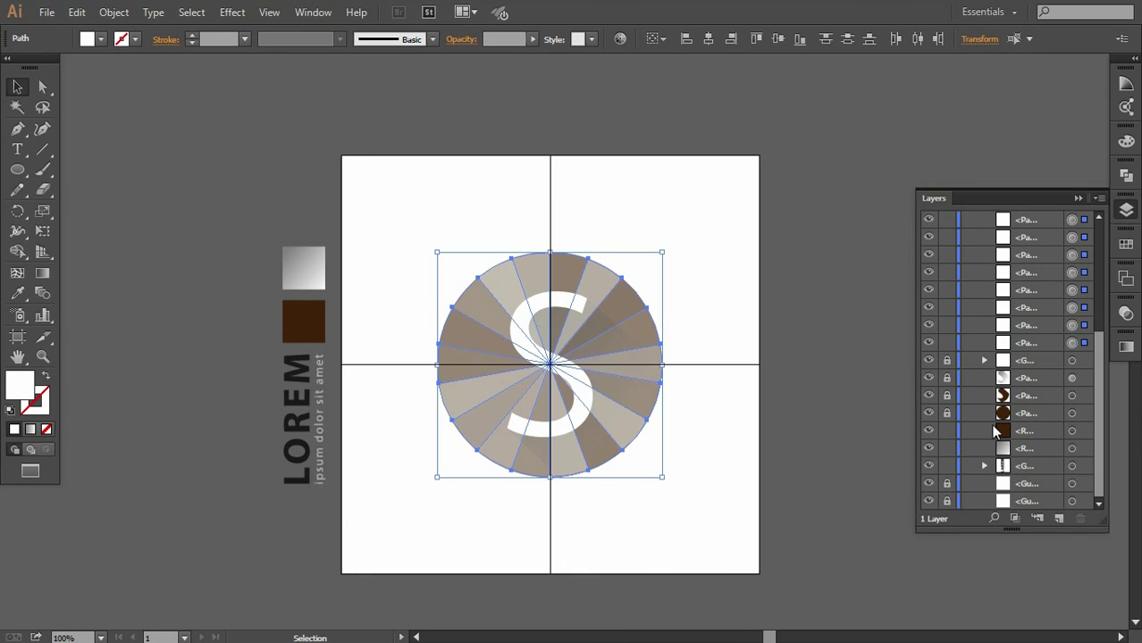
Set the wedges' blend mode to Overlay so the circle takes on brown tones
click(1126, 313)
click(945, 325)
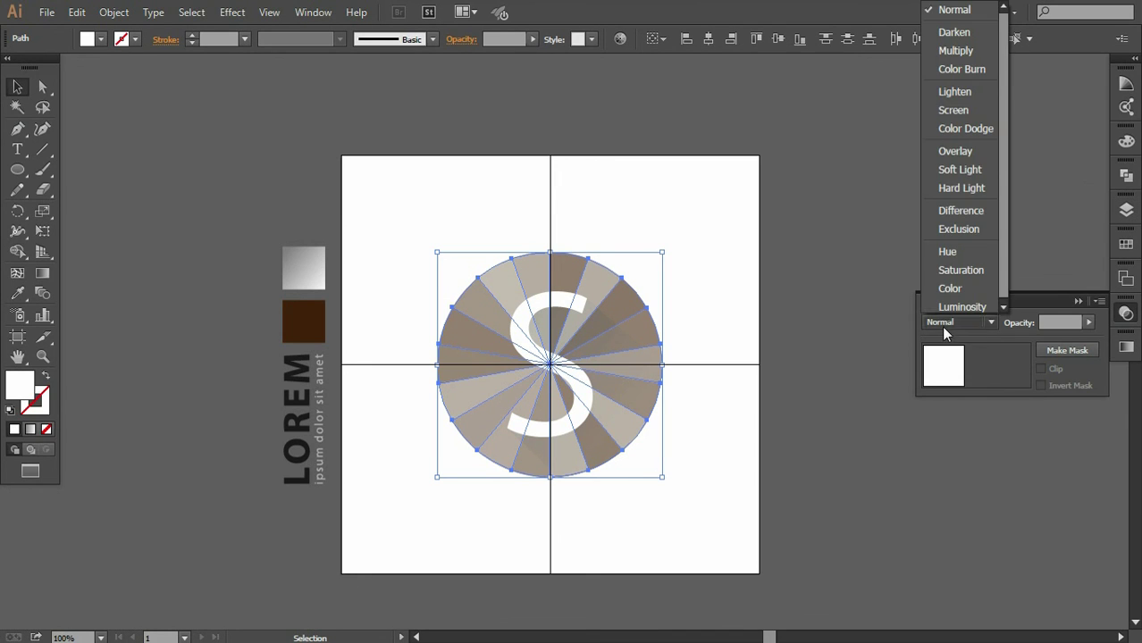
click(940, 150)
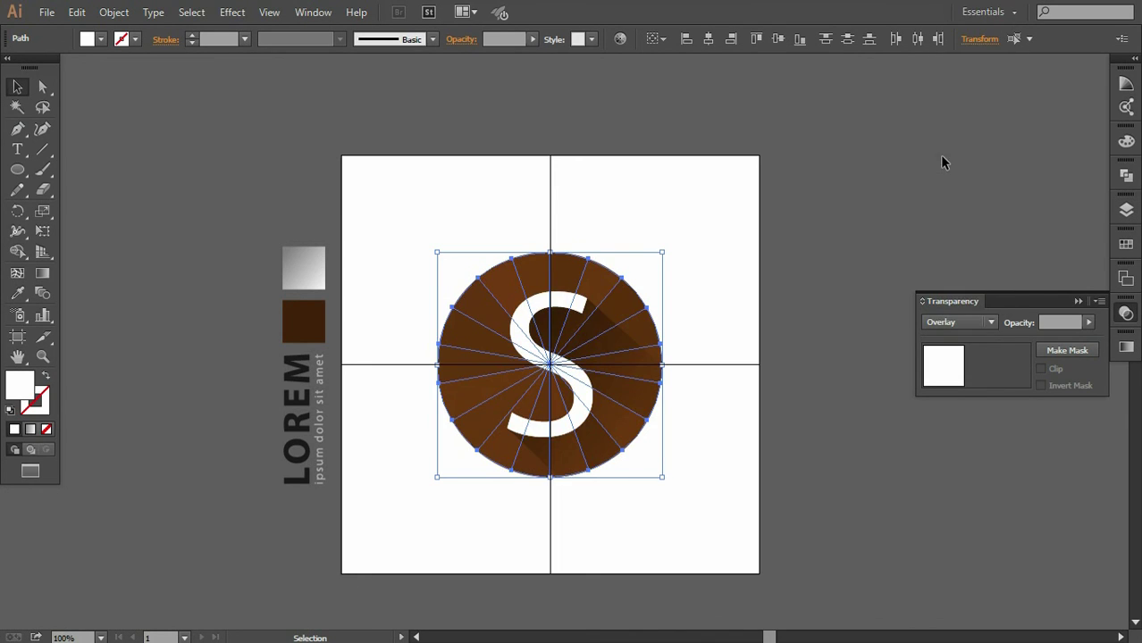
click(1076, 302)
click(828, 402)
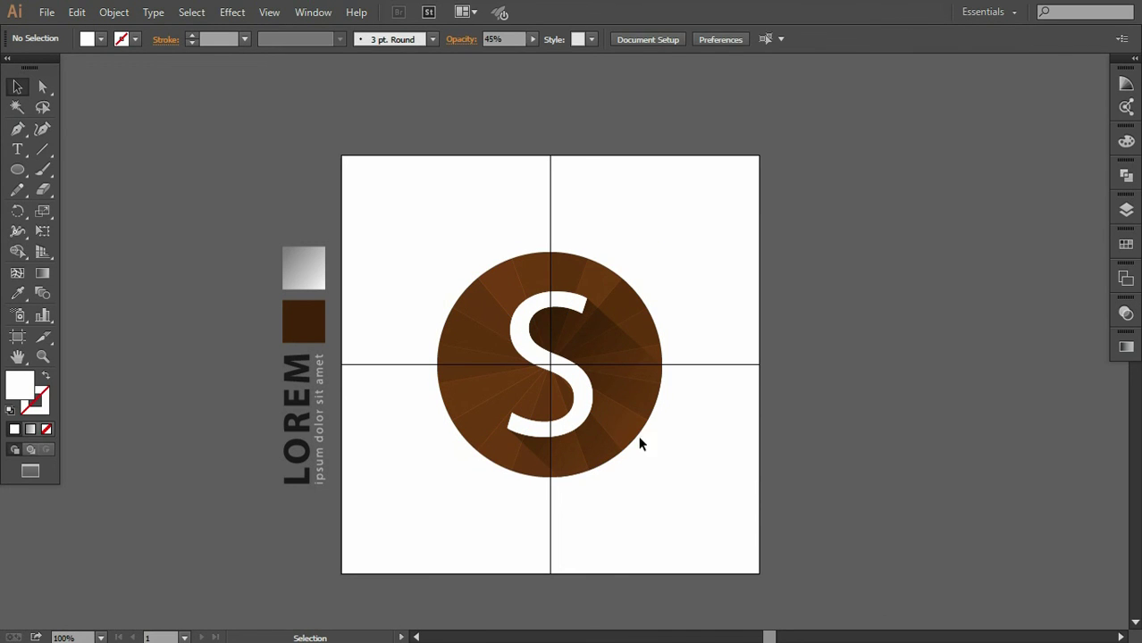
Marquee-select all the wedges of the circle and group them
click(626, 417)
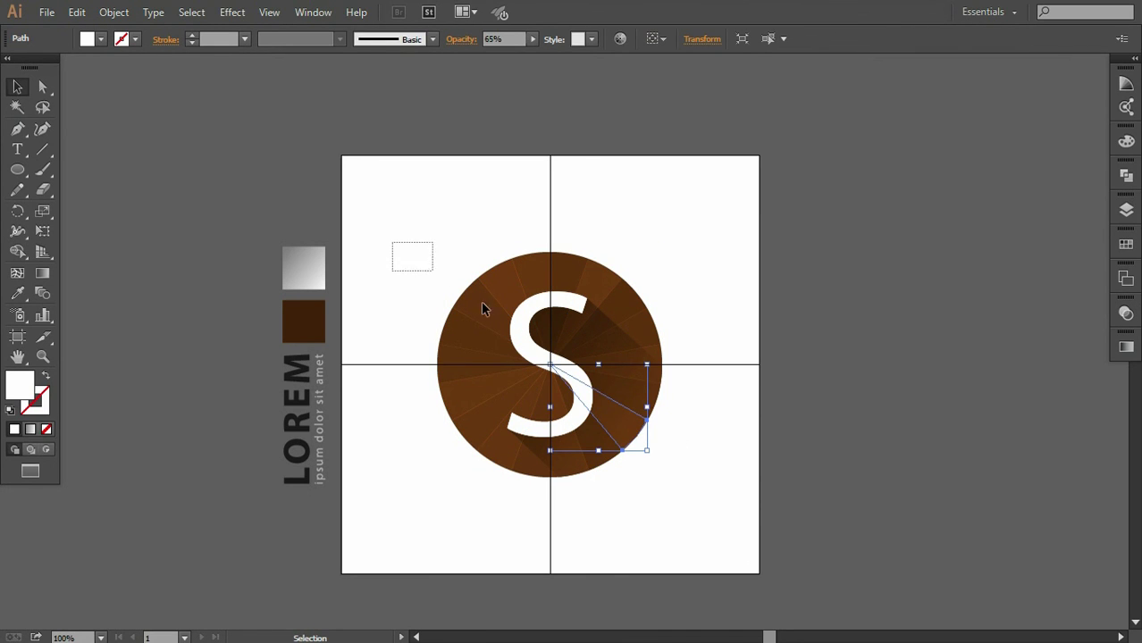
drag(481, 309, 711, 492)
click(113, 12)
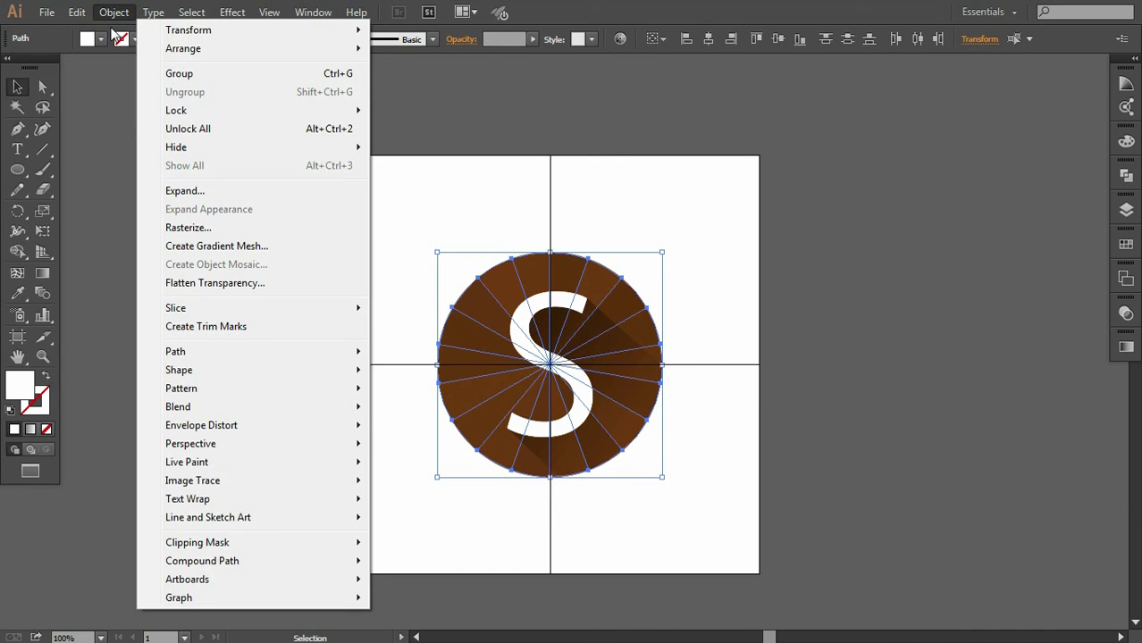
click(170, 73)
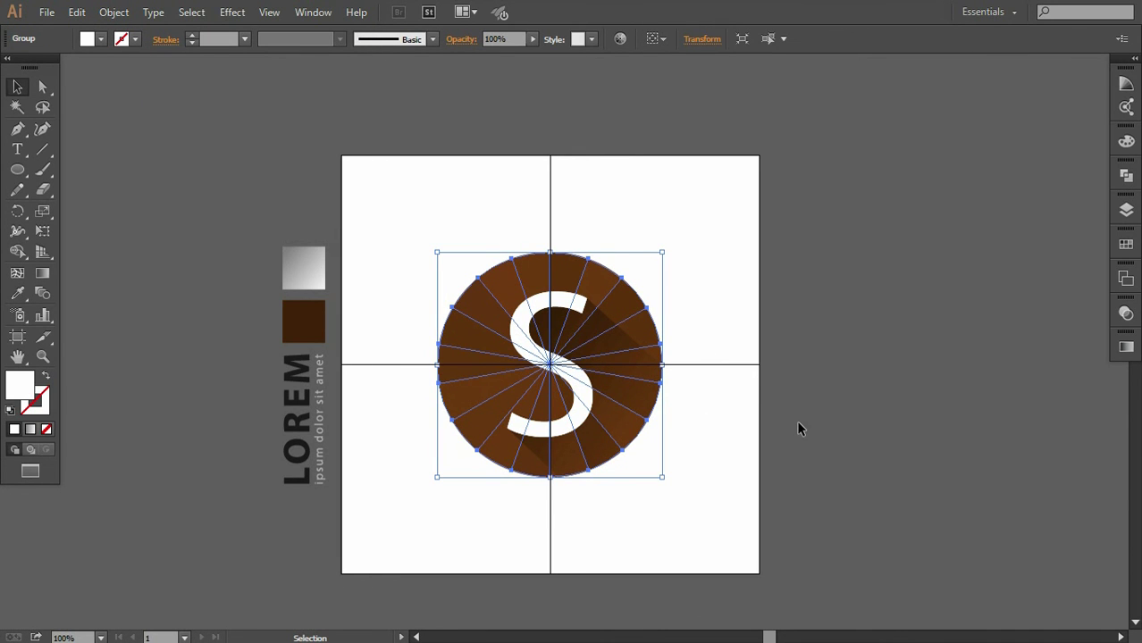
Preview a Roughen effect on the wedge group with size 80% and detail 53/in
click(232, 13)
mouse_move(284, 149)
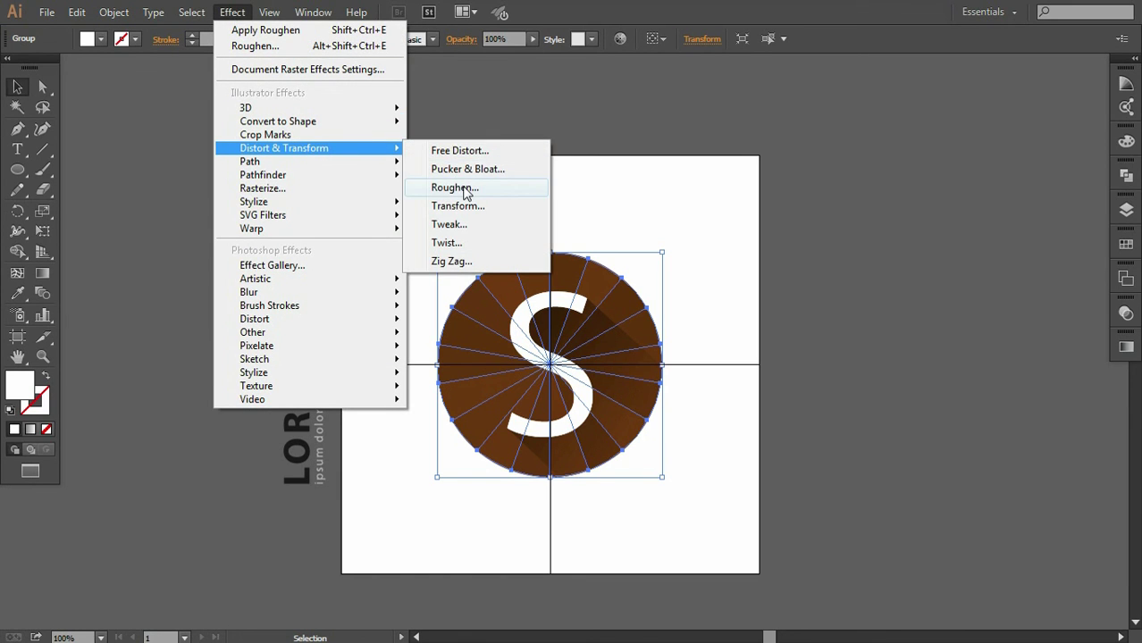
click(465, 186)
click(815, 516)
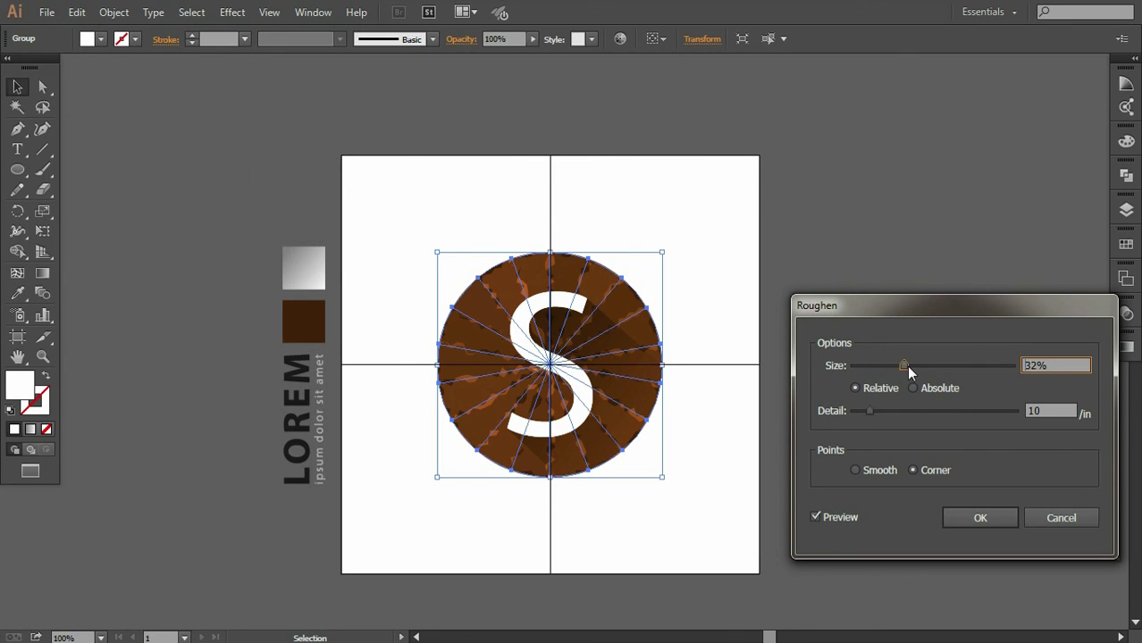
drag(935, 366, 984, 367)
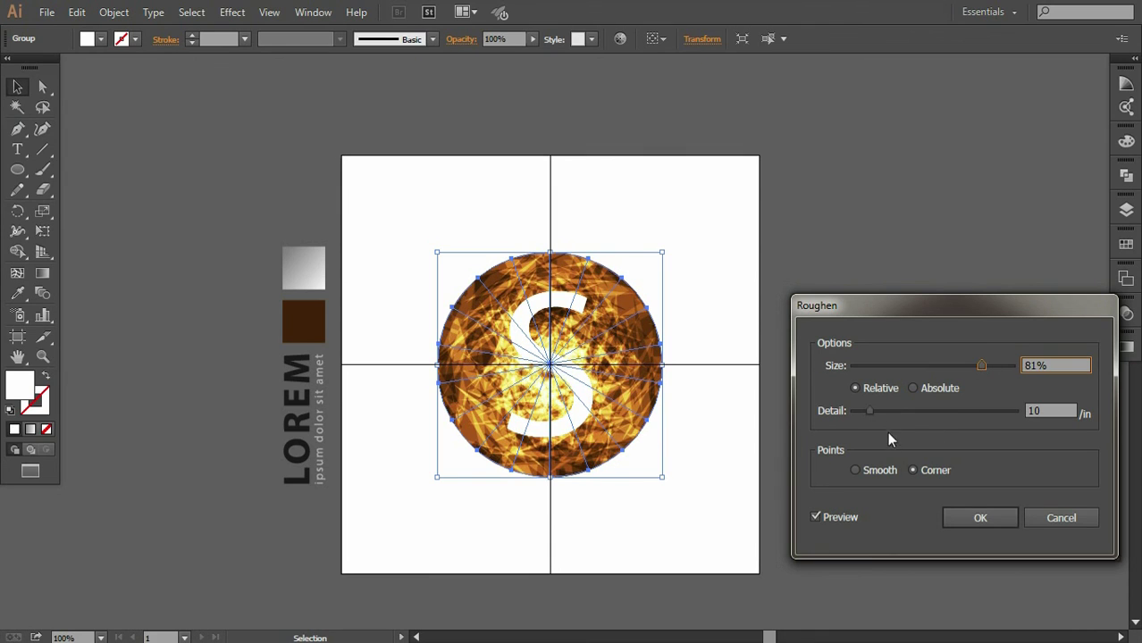
drag(869, 411, 942, 408)
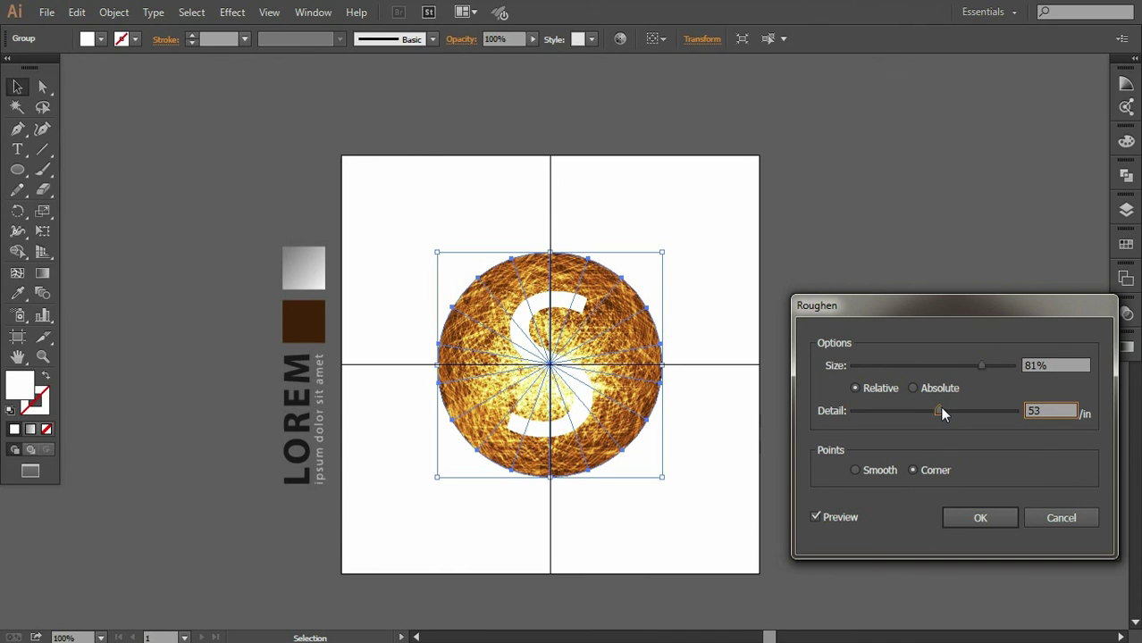
double_click(1035, 364)
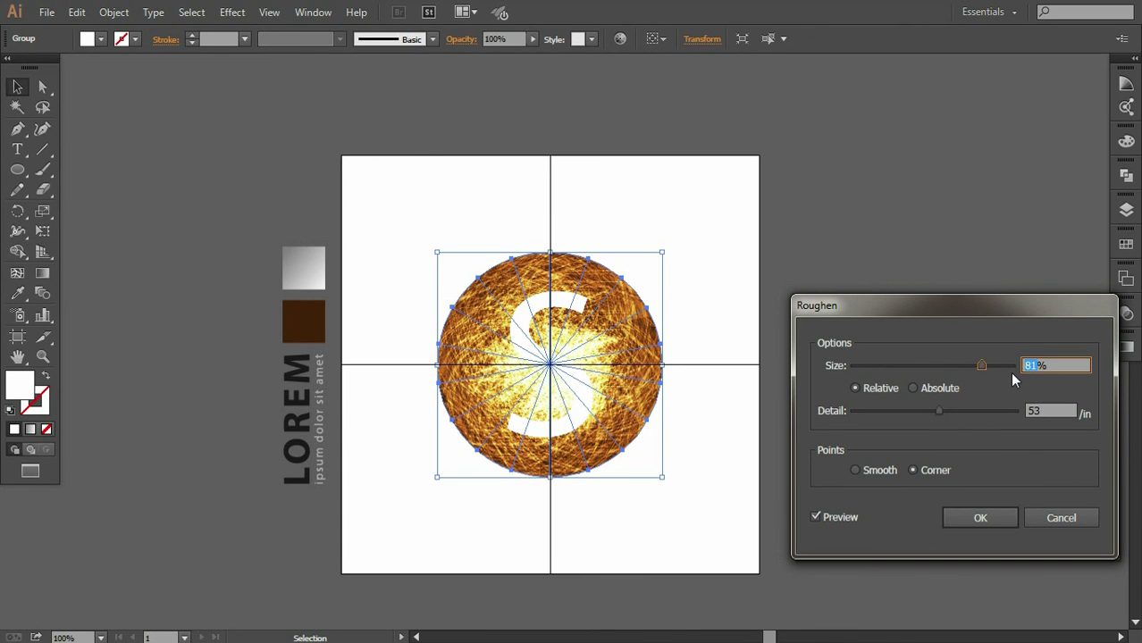
text(80)
key(Tab)
Apply the Roughen effect and expand its appearance into real paths
click(964, 520)
click(113, 12)
click(205, 212)
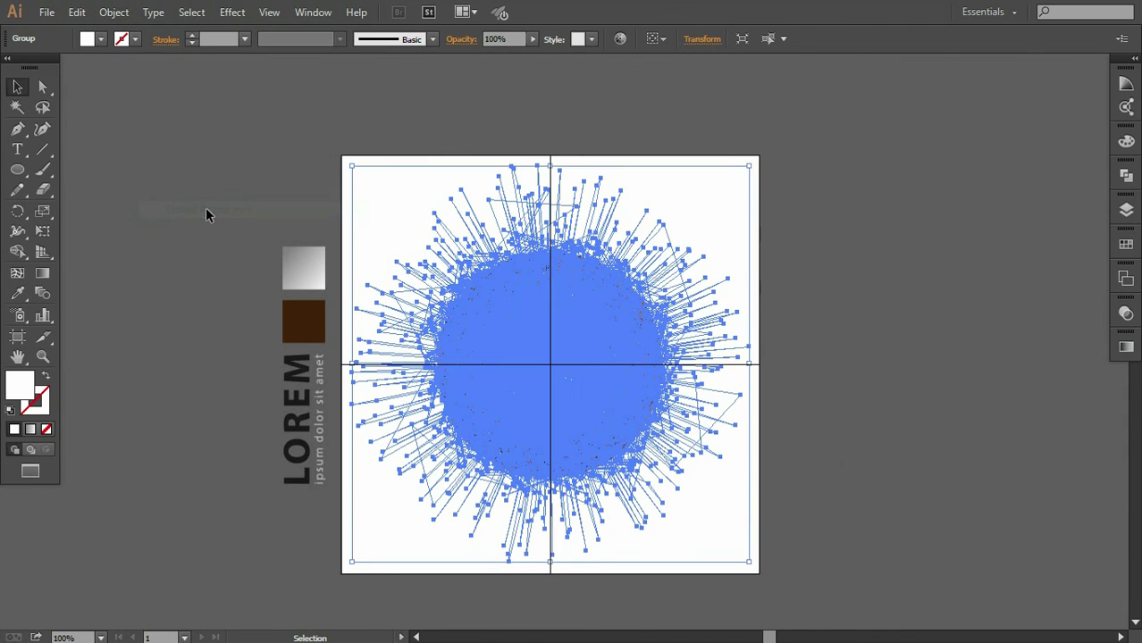
Unlock the brown circle path and duplicate it in place with Move > Copy
click(813, 430)
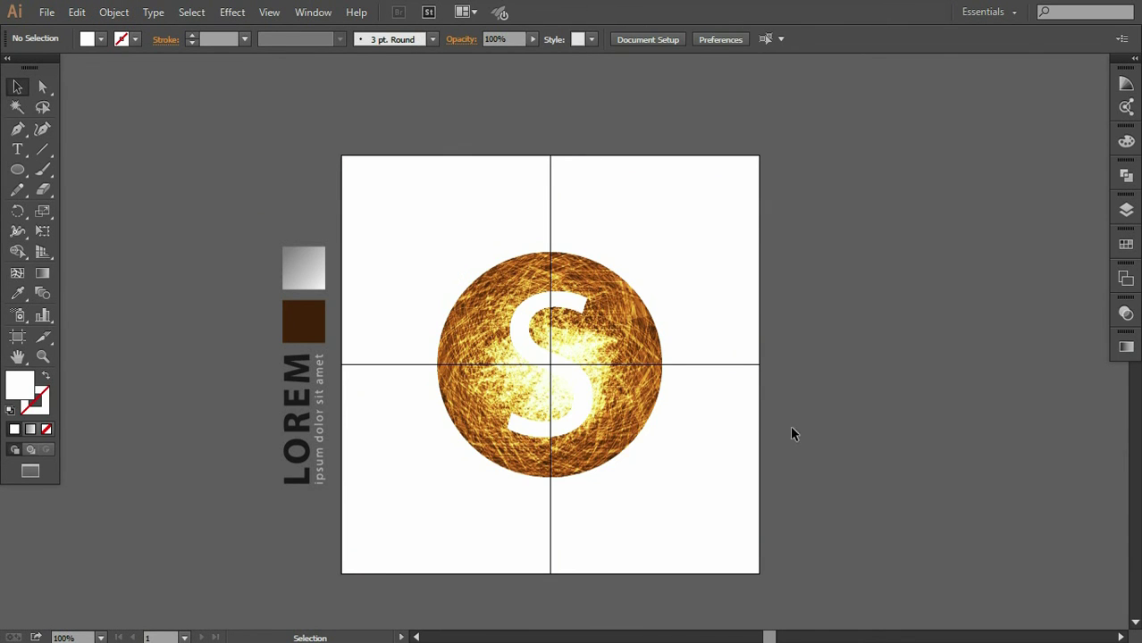
click(1126, 210)
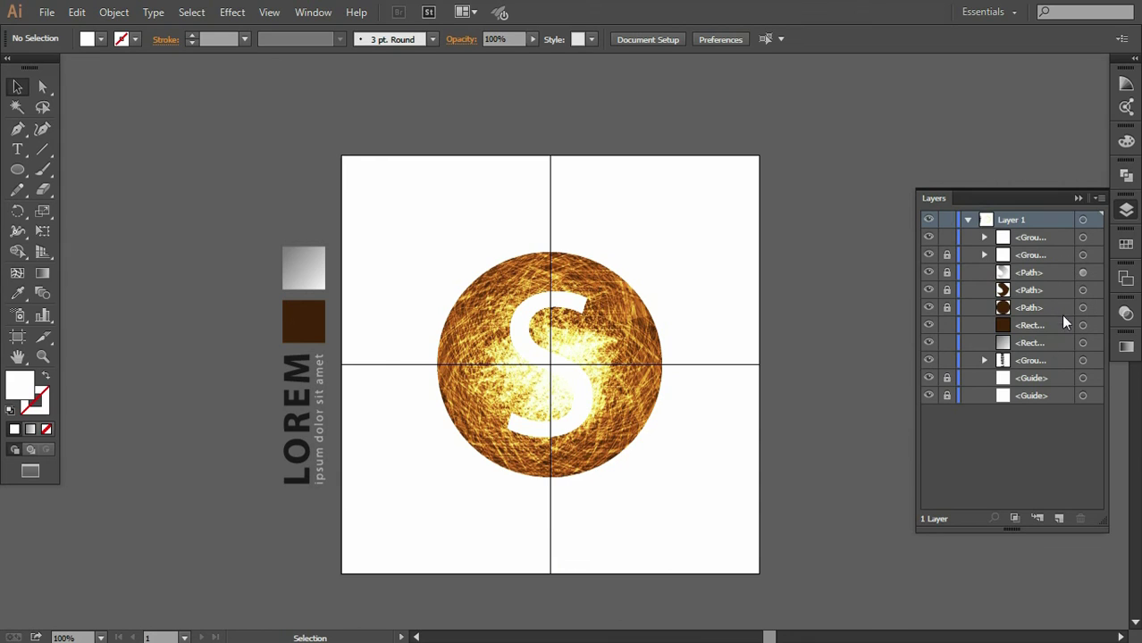
click(948, 308)
click(1082, 308)
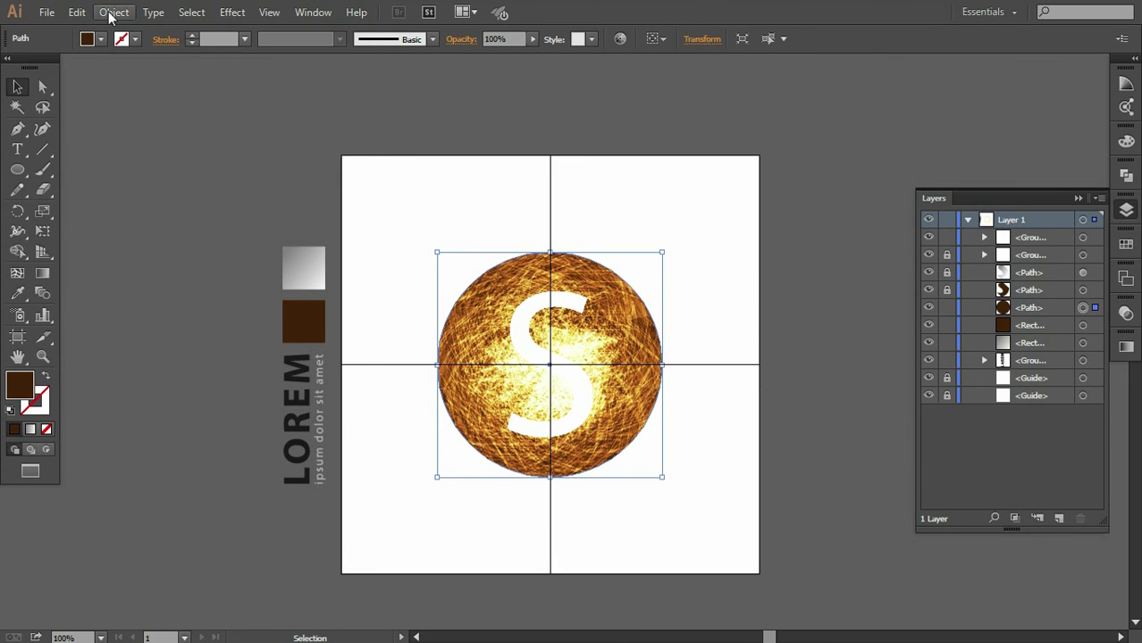
click(114, 12)
click(456, 54)
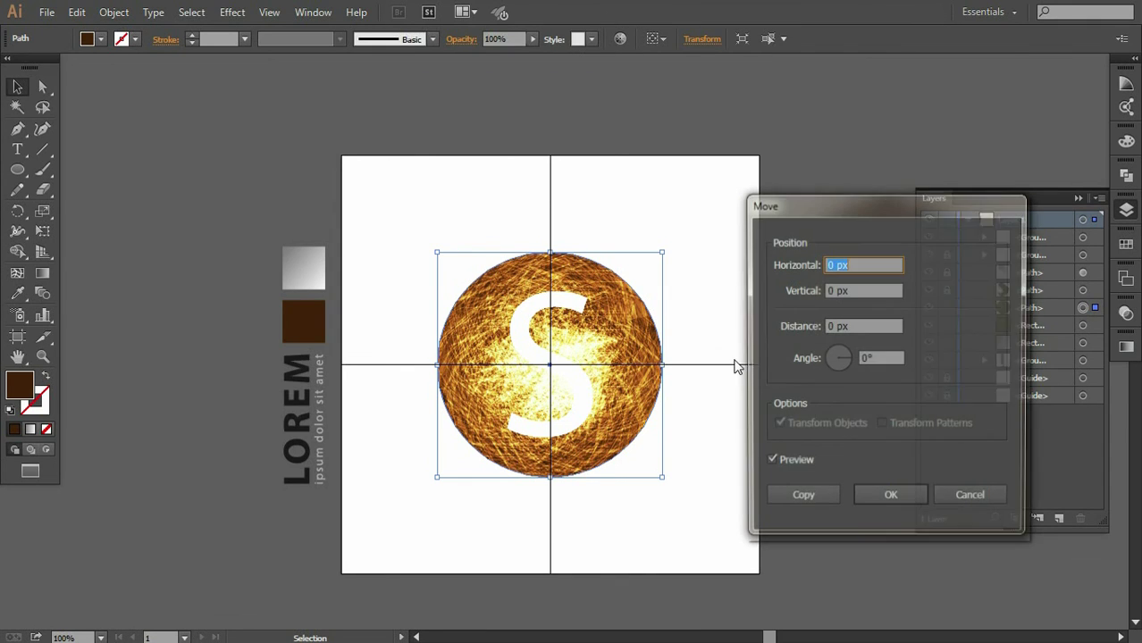
click(808, 494)
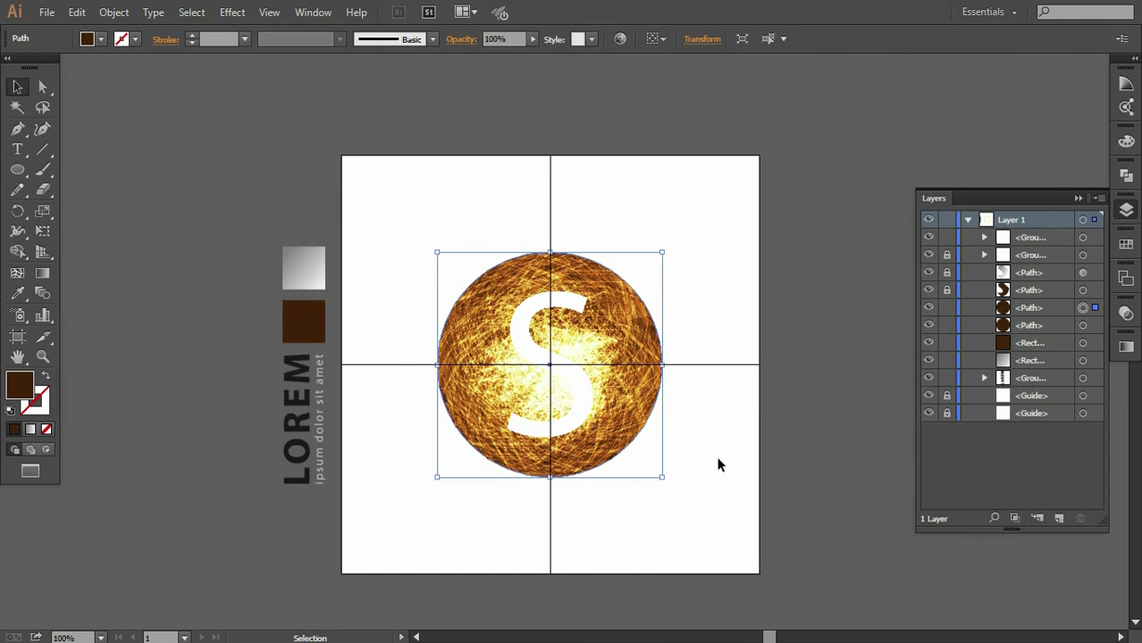
Bring the circle copy to front and make a clipping mask with the texture group
right_click(629, 411)
click(815, 387)
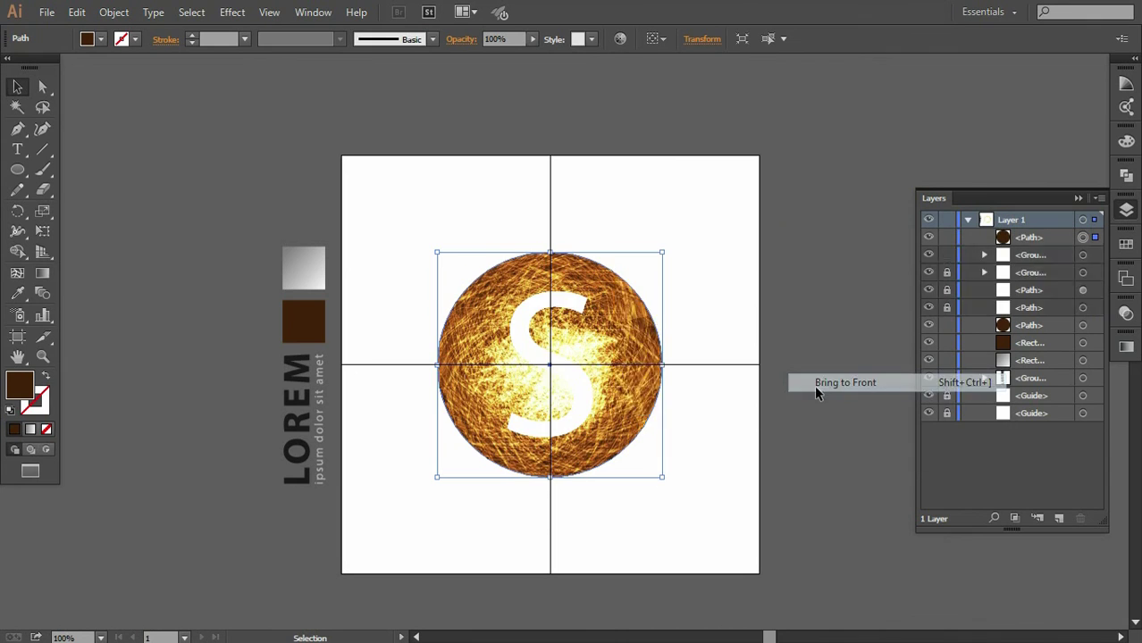
shift+click(1082, 255)
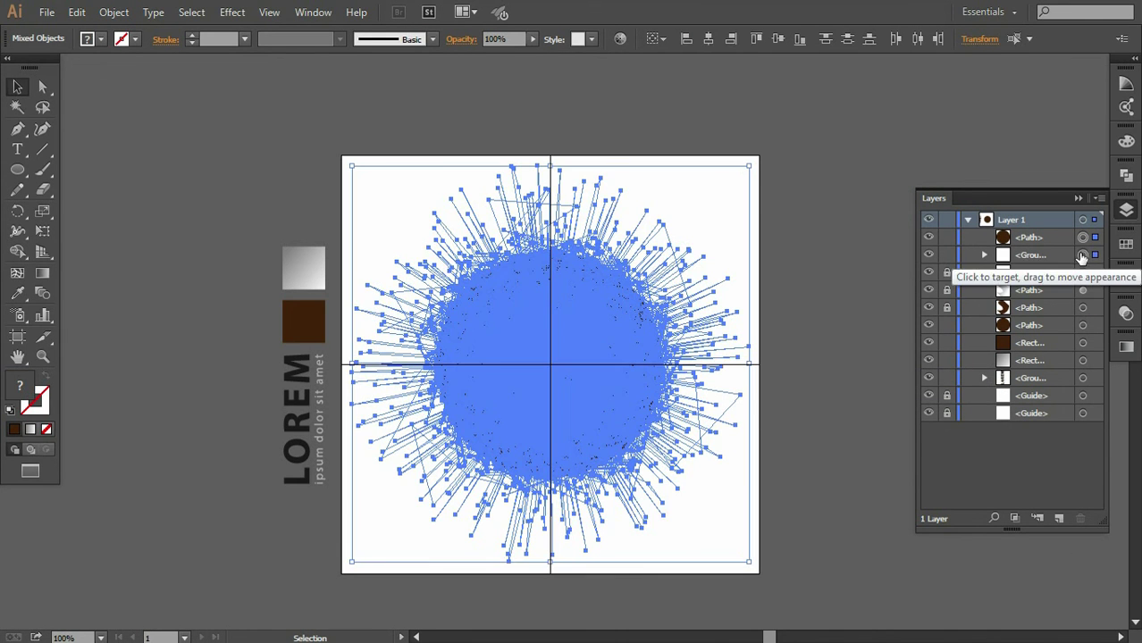
click(113, 12)
mouse_move(198, 542)
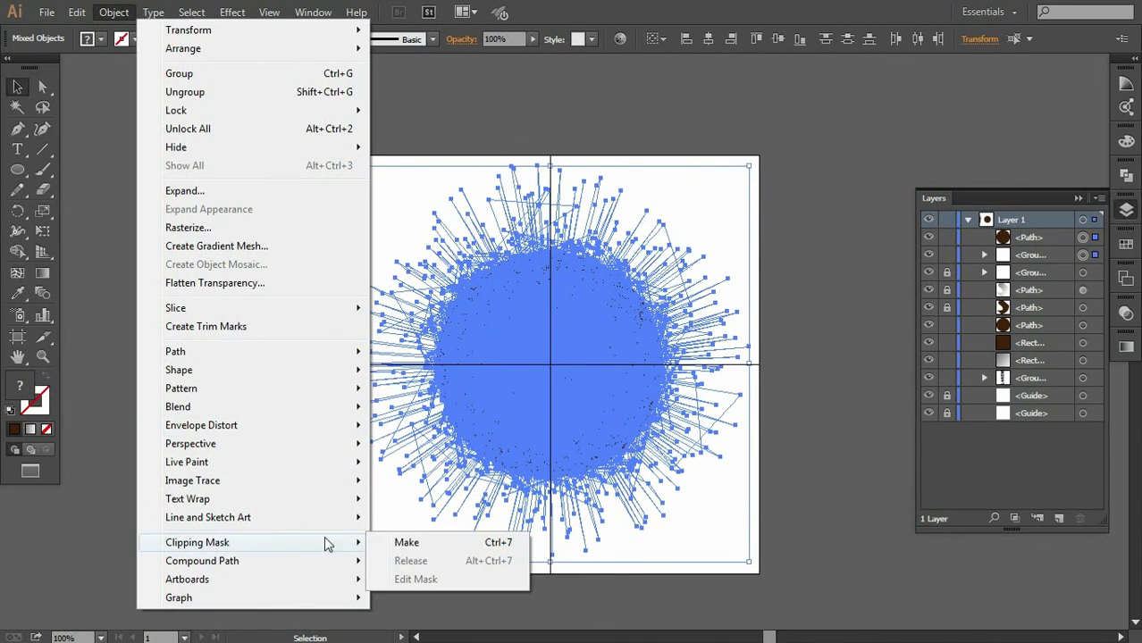
click(411, 542)
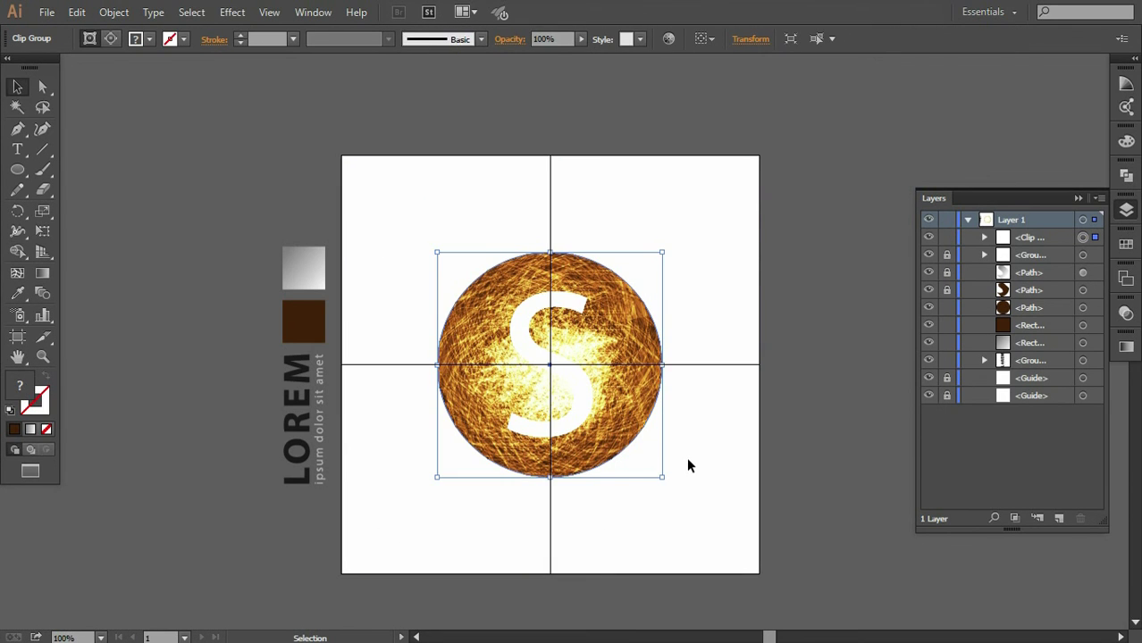
click(777, 439)
click(1082, 236)
Move the clip group beneath the shadow paths and delete the dark shadow path
drag(1032, 239, 1028, 298)
click(788, 411)
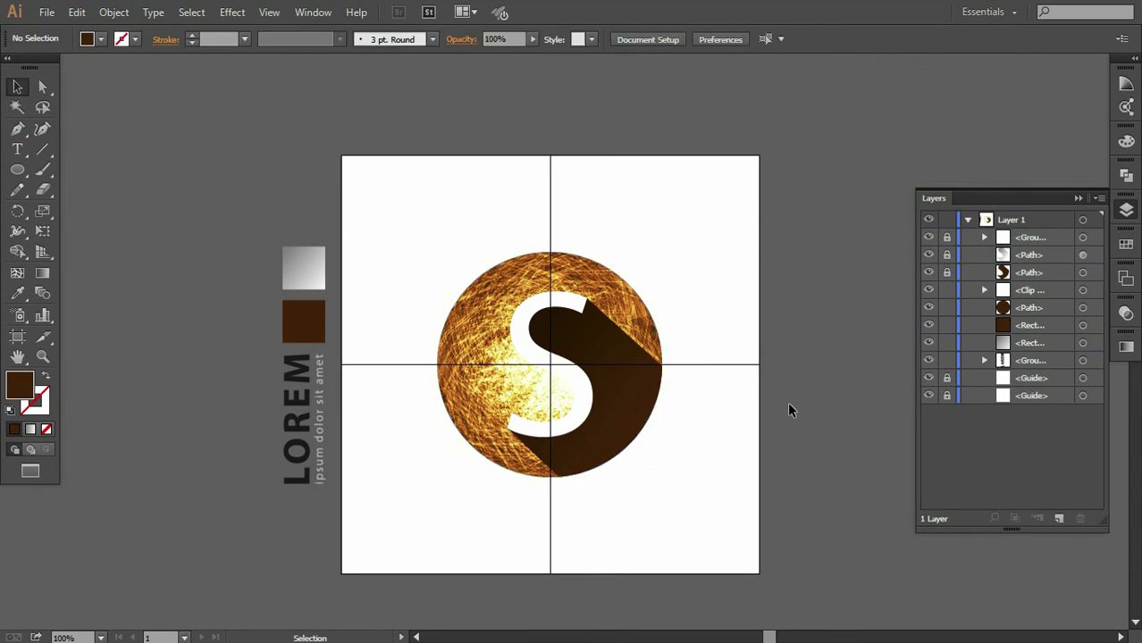
click(947, 255)
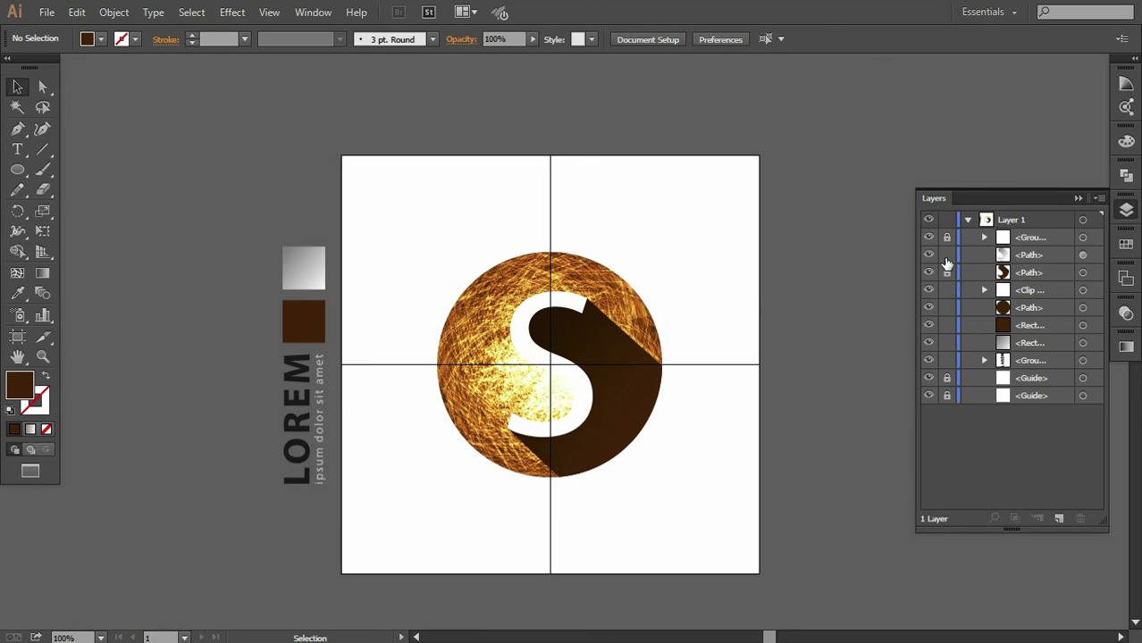
click(1083, 255)
click(948, 273)
click(1082, 273)
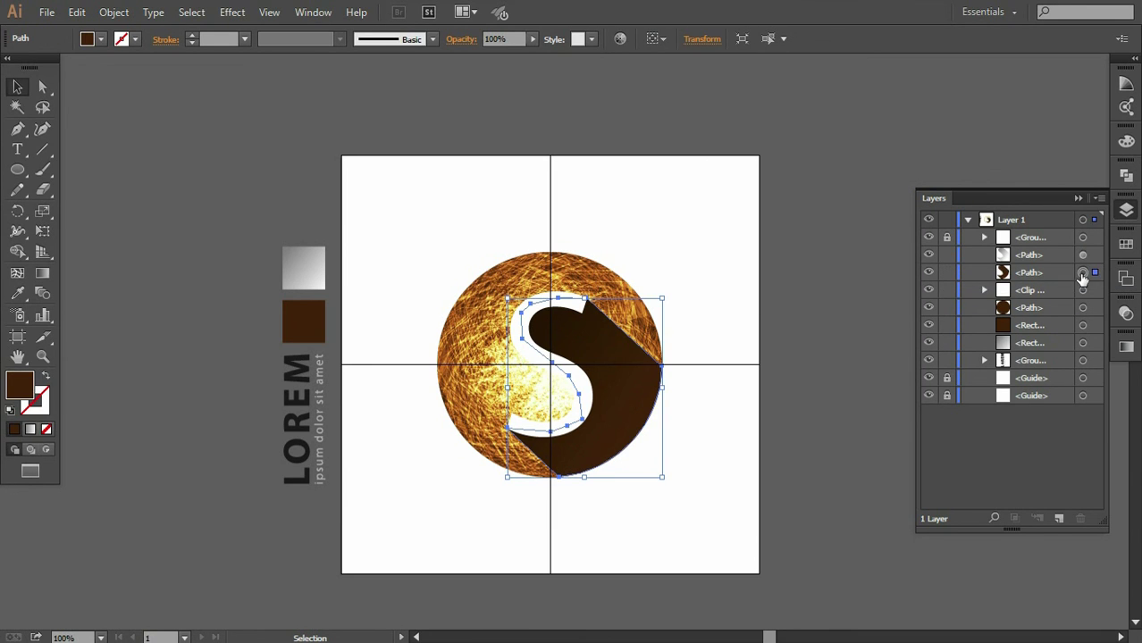
key(Delete)
Nudge the grey shadow's gradient midpoint and check its blending settings
click(1082, 255)
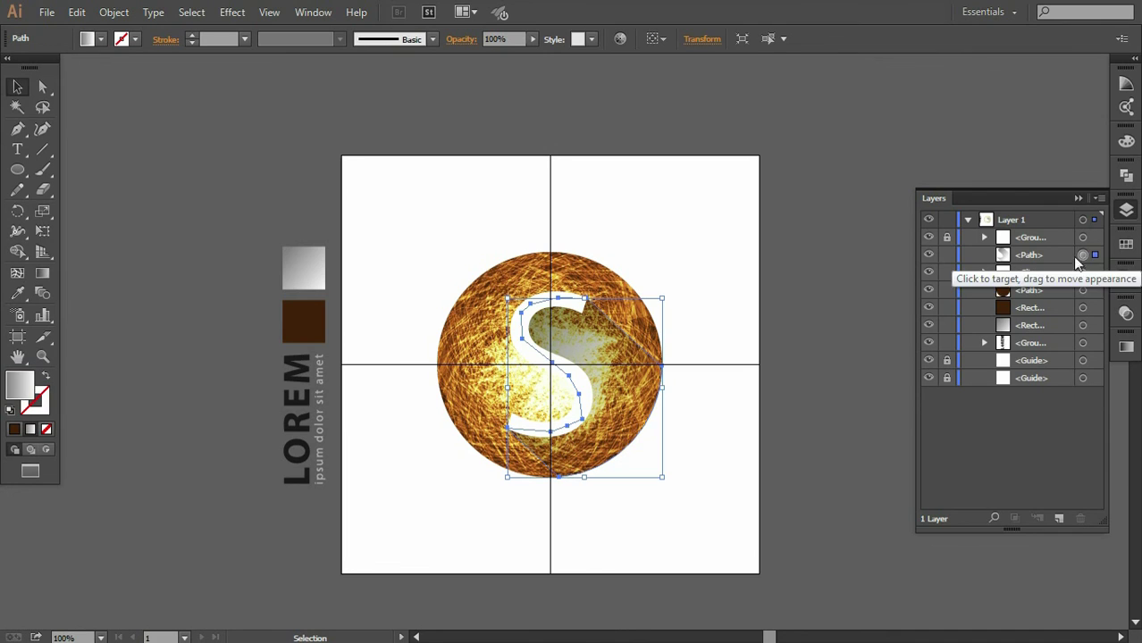
click(1126, 346)
drag(1015, 415, 1016, 414)
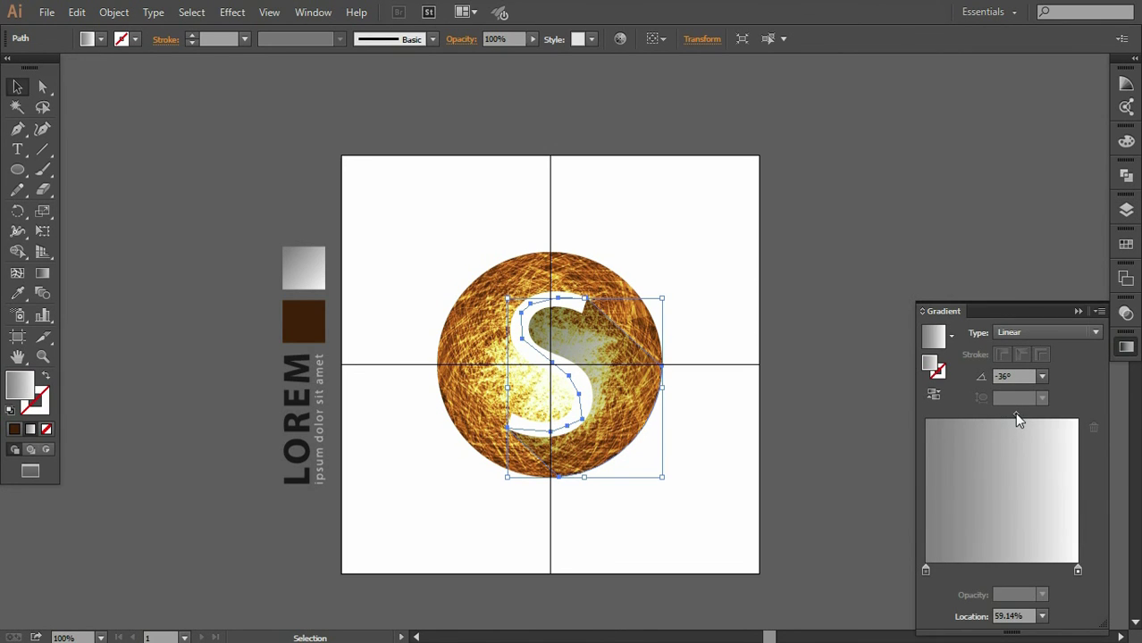
click(42, 273)
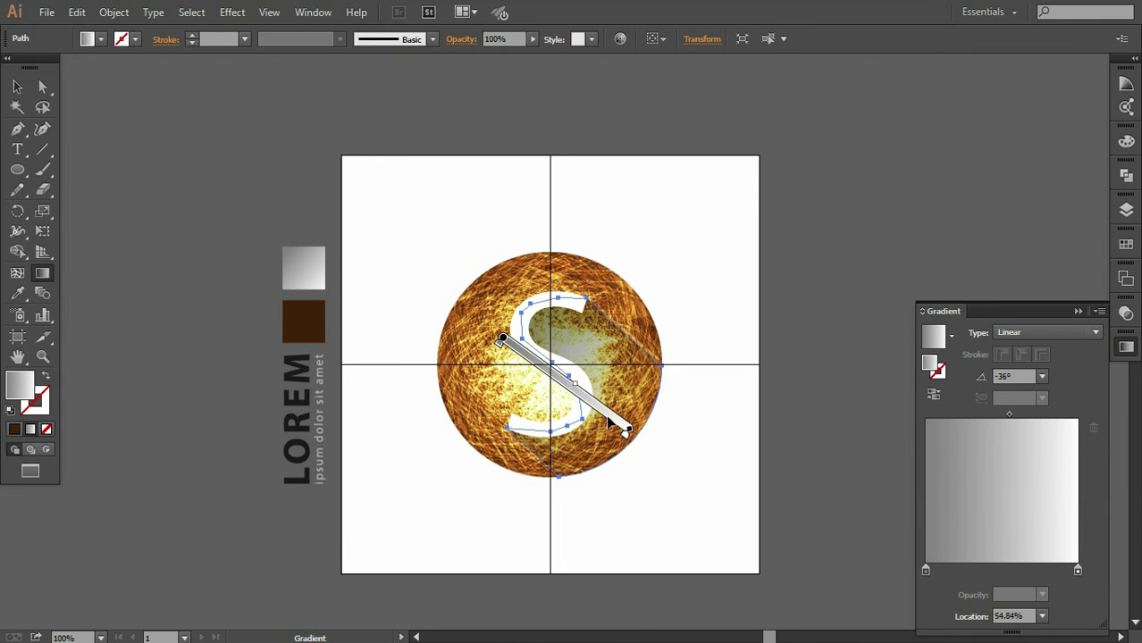
click(1126, 313)
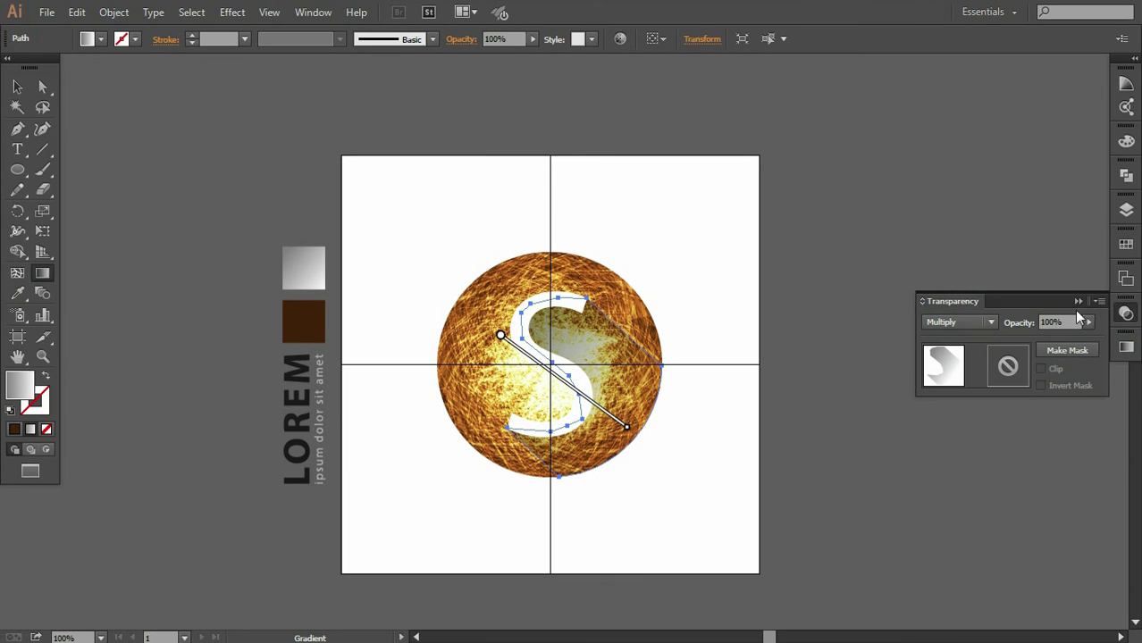
click(1078, 303)
key(v)
click(710, 454)
Shift the shadow's gradient midpoint right and redraw its direction diagonally across the S
click(629, 407)
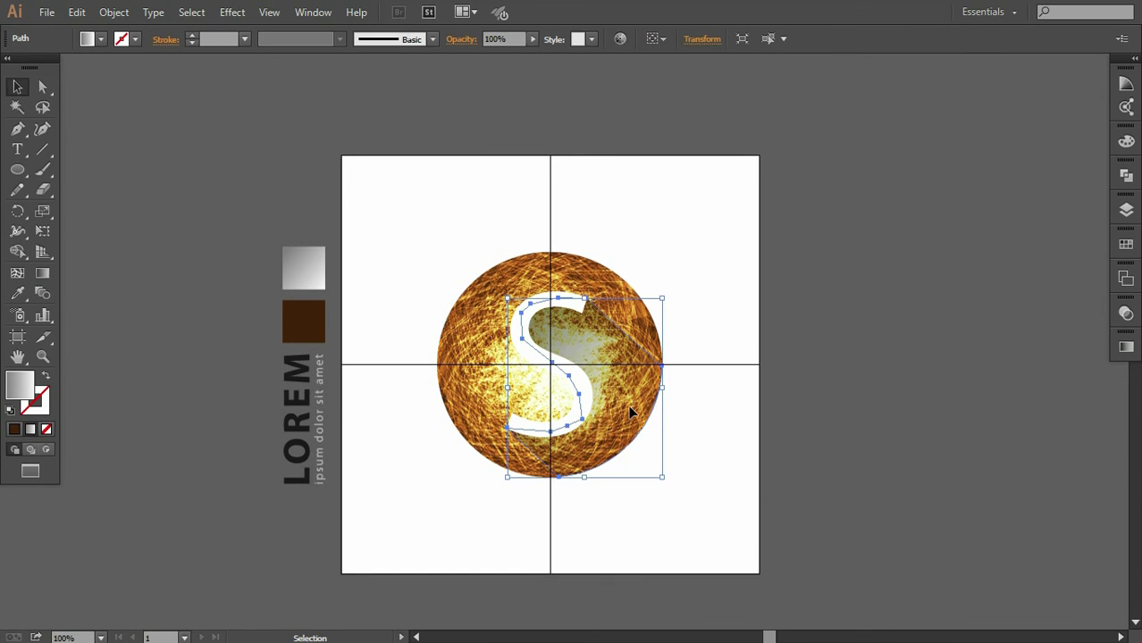
click(1126, 347)
drag(1013, 413, 1035, 414)
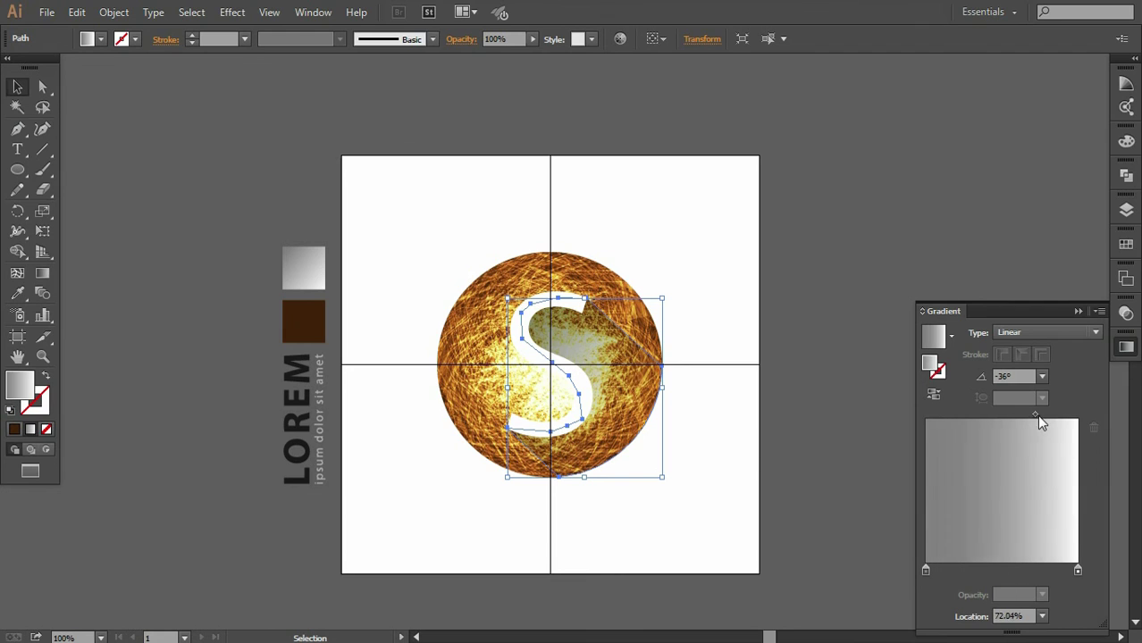
click(42, 272)
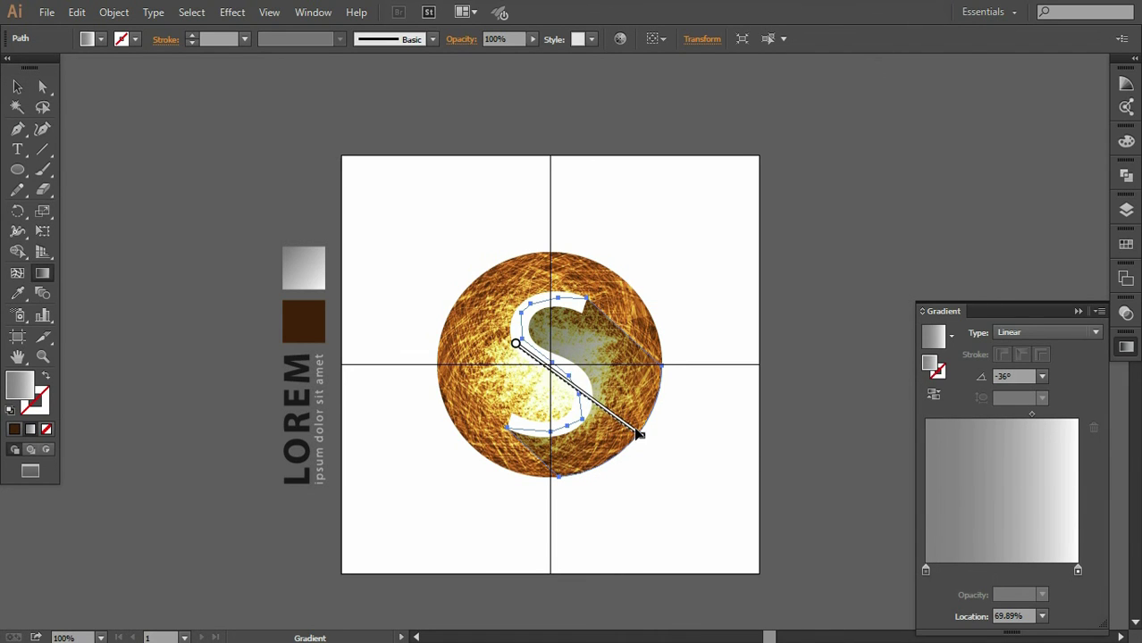
drag(507, 341, 633, 432)
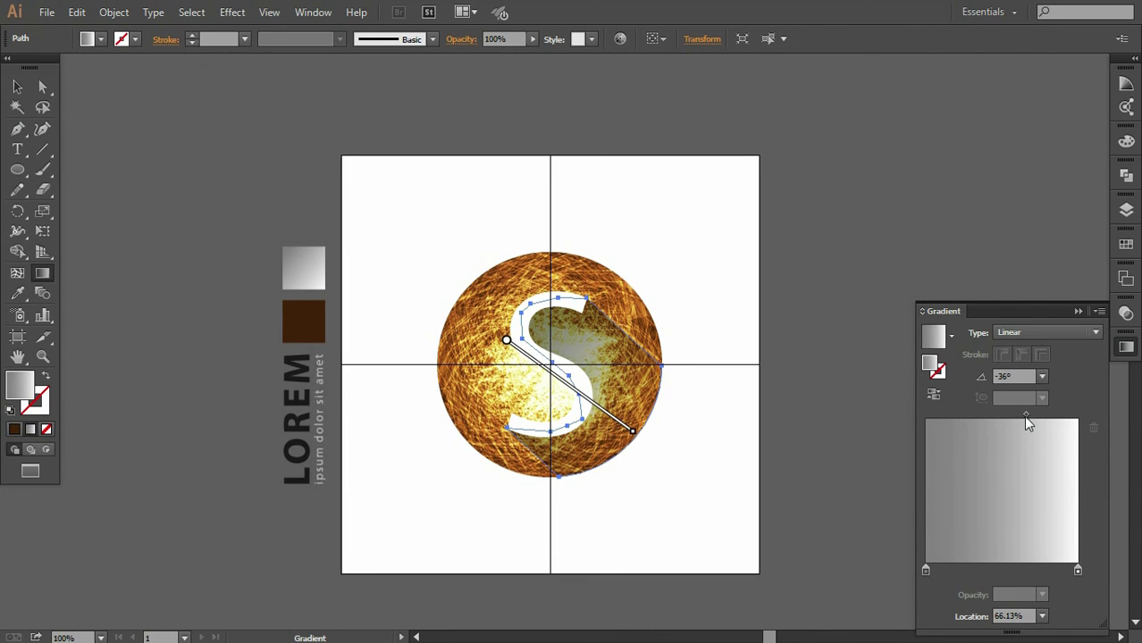
click(1078, 311)
key(v)
click(713, 486)
key(ctrl+z)
Set the shadow gradient midpoint to 72.04%, then select the circle and S together
click(1126, 347)
drag(1026, 415, 1033, 413)
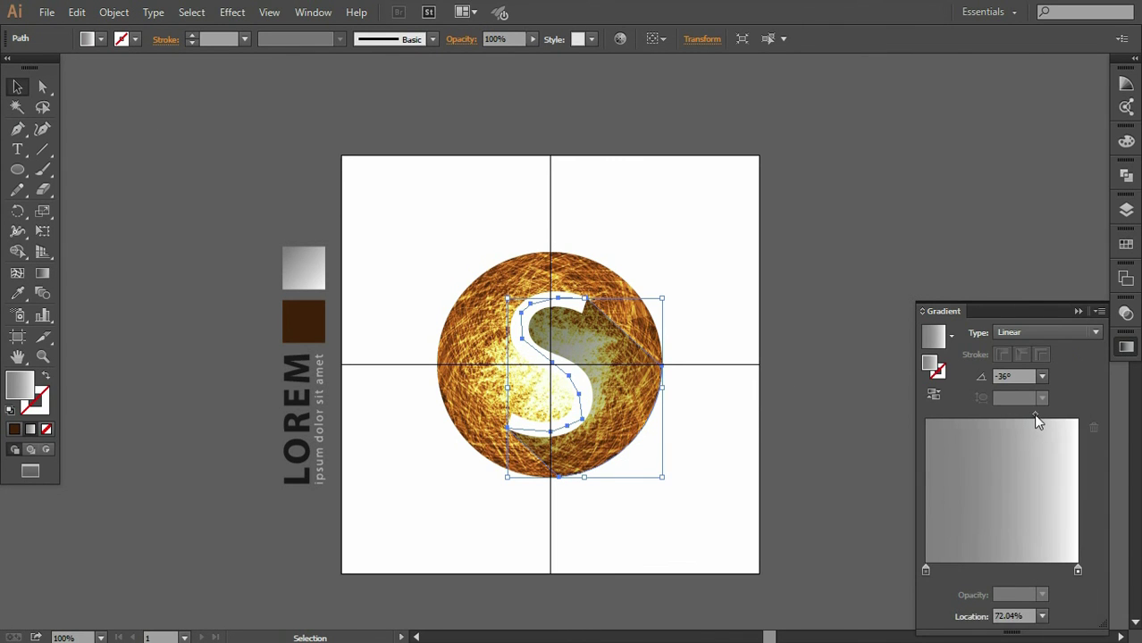
click(823, 397)
click(697, 477)
click(648, 413)
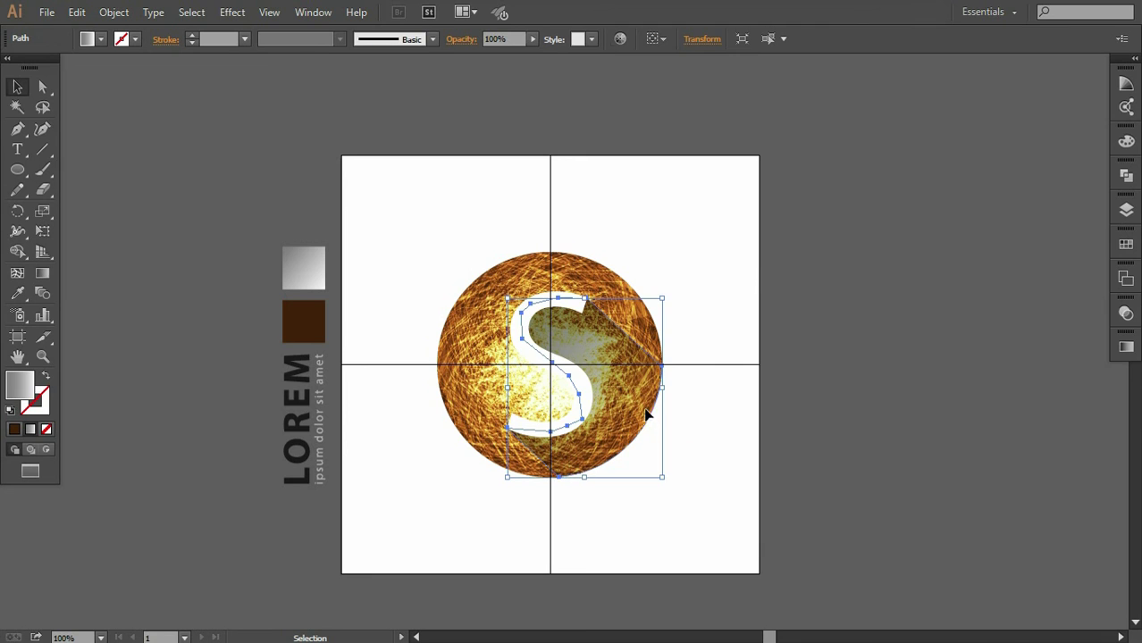
click(1126, 210)
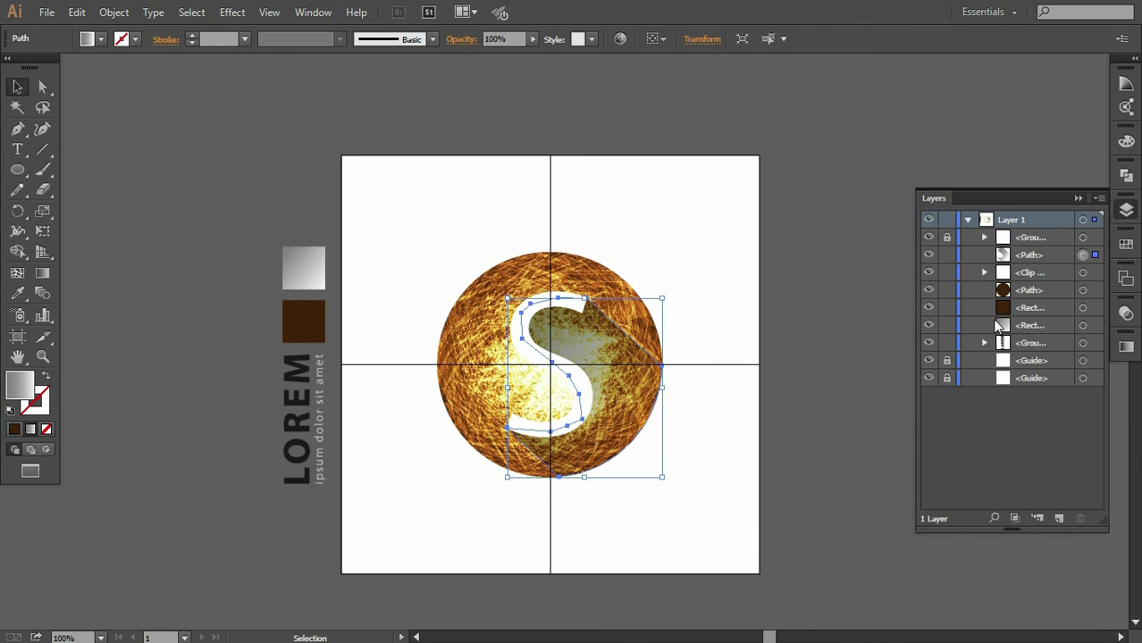
click(1079, 198)
drag(421, 224, 694, 493)
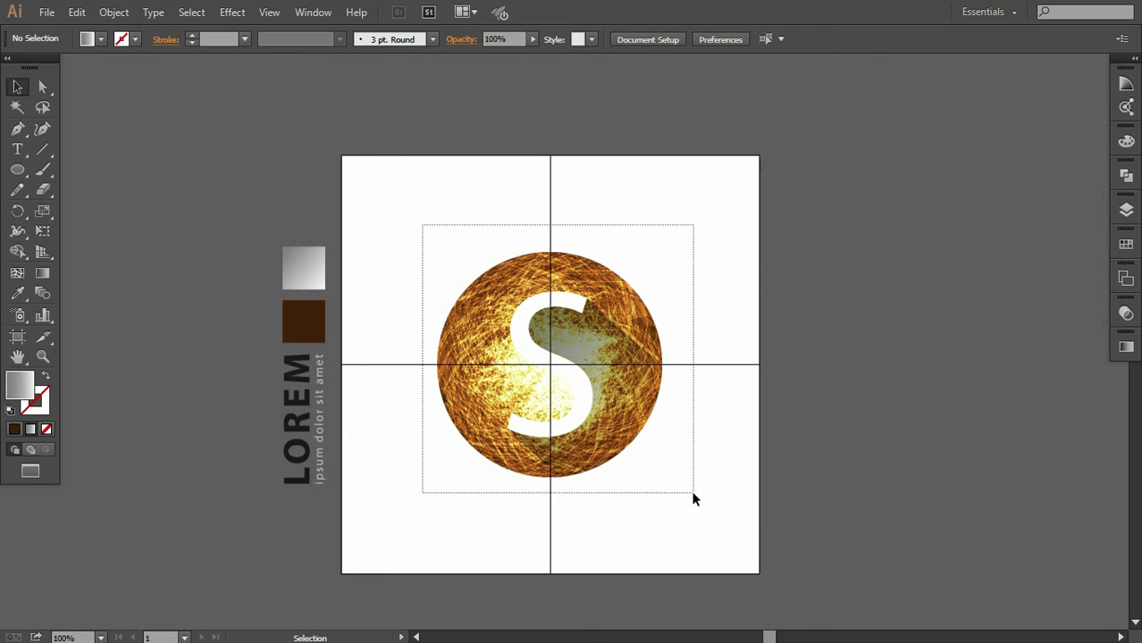
Group the circle and S into one emblem and nudge it upward
click(113, 12)
click(165, 73)
key(Up)
key(Up)
key(Up)
key(Up)
key(Up)
key(Up)
key(Up)
key(Up)
key(Up)
key(Up)
key(Up)
key(Up)
click(626, 463)
Rotate LOREM horizontal, place it below the circle, and convert it to outlines
click(311, 402)
mouse_move(327, 353)
mouse_down()
mouse_move(371, 435)
mouse_move(550, 479)
mouse_up()
drag(619, 497, 657, 525)
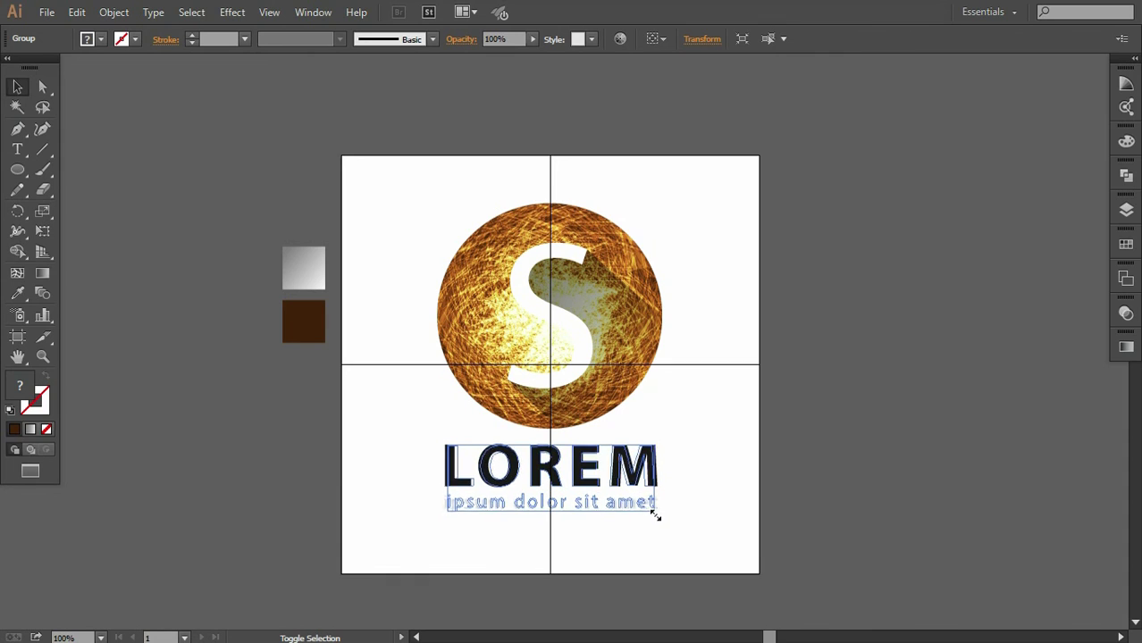
key(ctrl+shift+o)
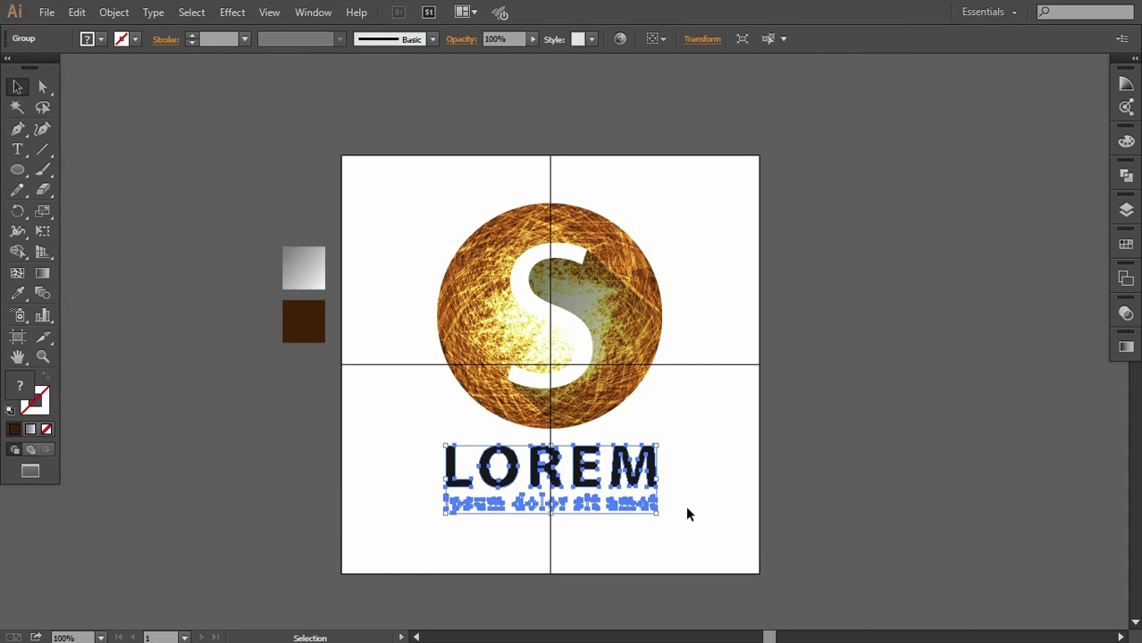
click(688, 509)
Clear all guides and nudge the whole logo down slightly
click(269, 12)
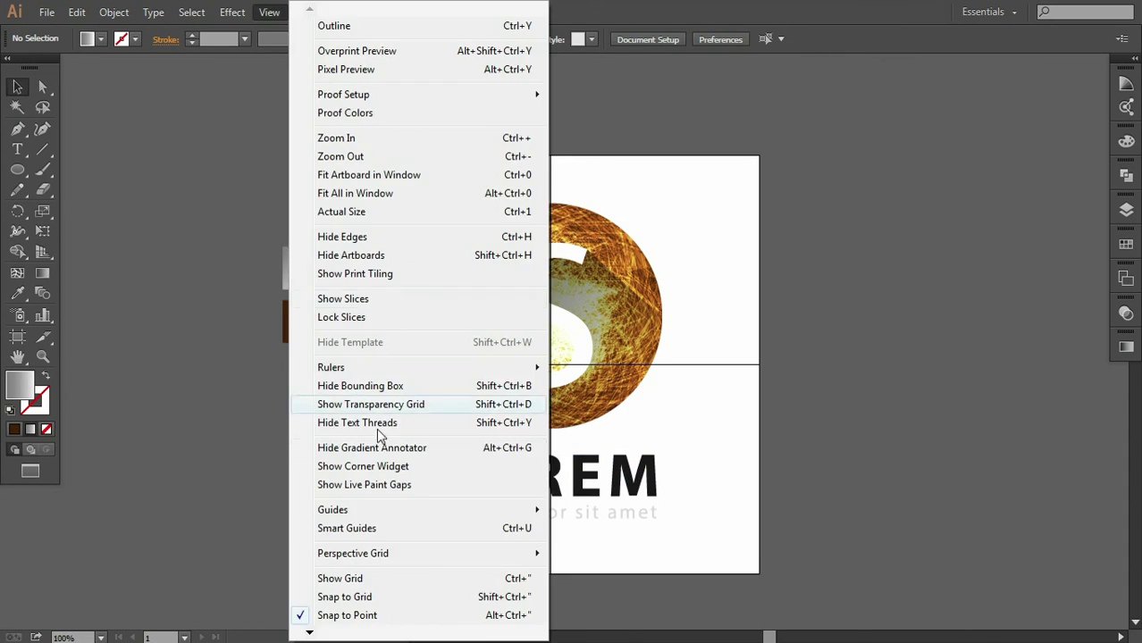
click(603, 583)
drag(625, 481, 655, 469)
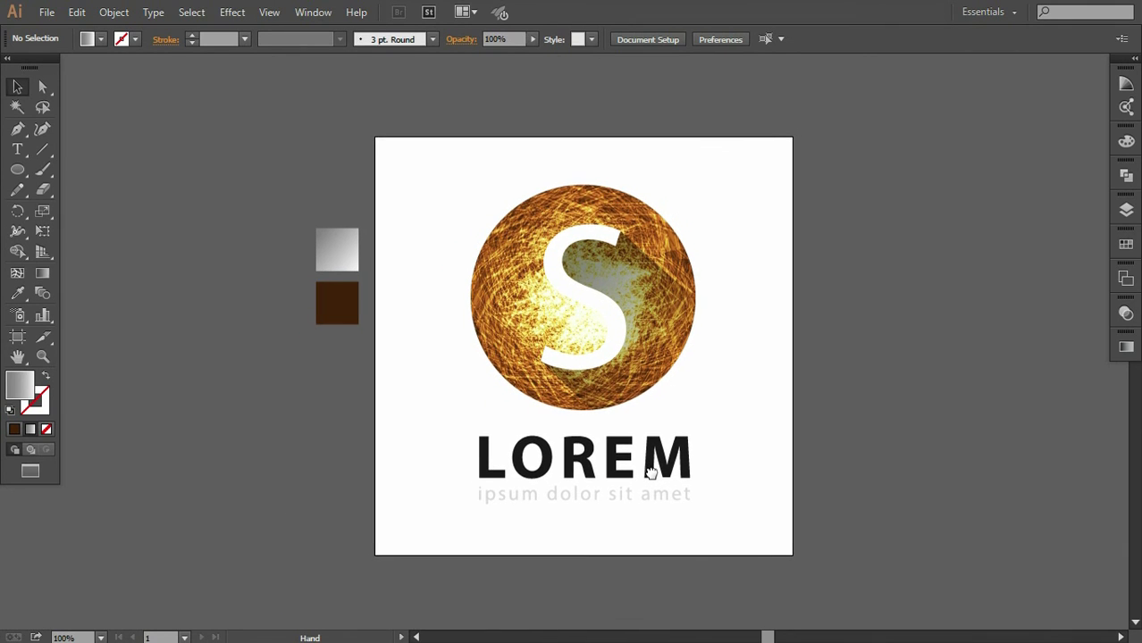
drag(395, 188, 755, 583)
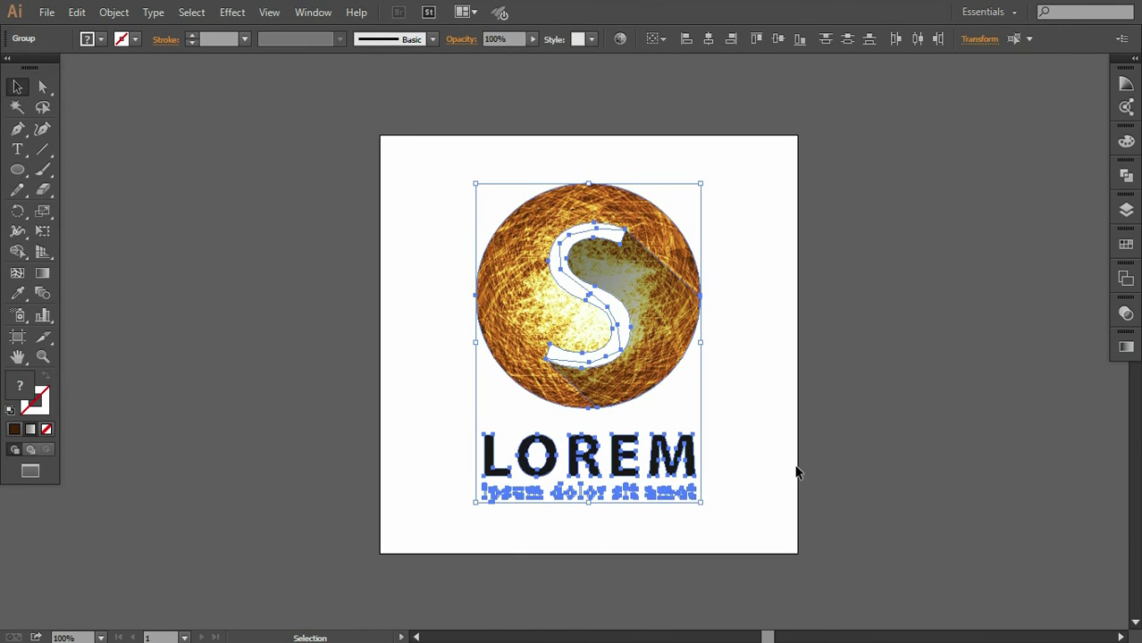
key(Down)
key(Down)
key(Down)
key(Down)
key(Down)
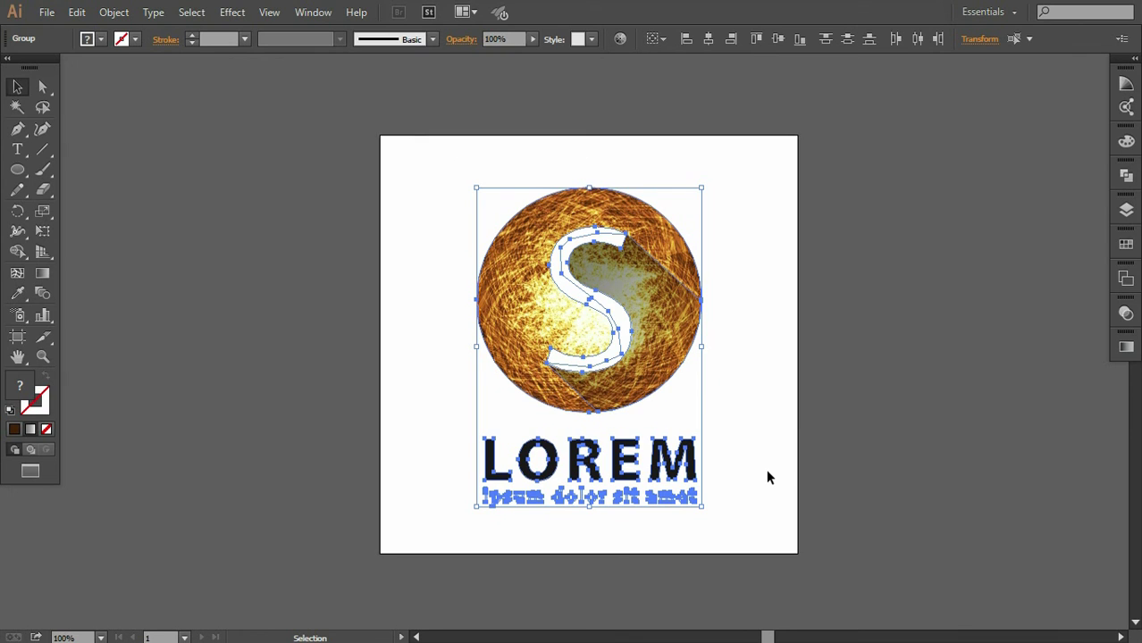
click(766, 469)
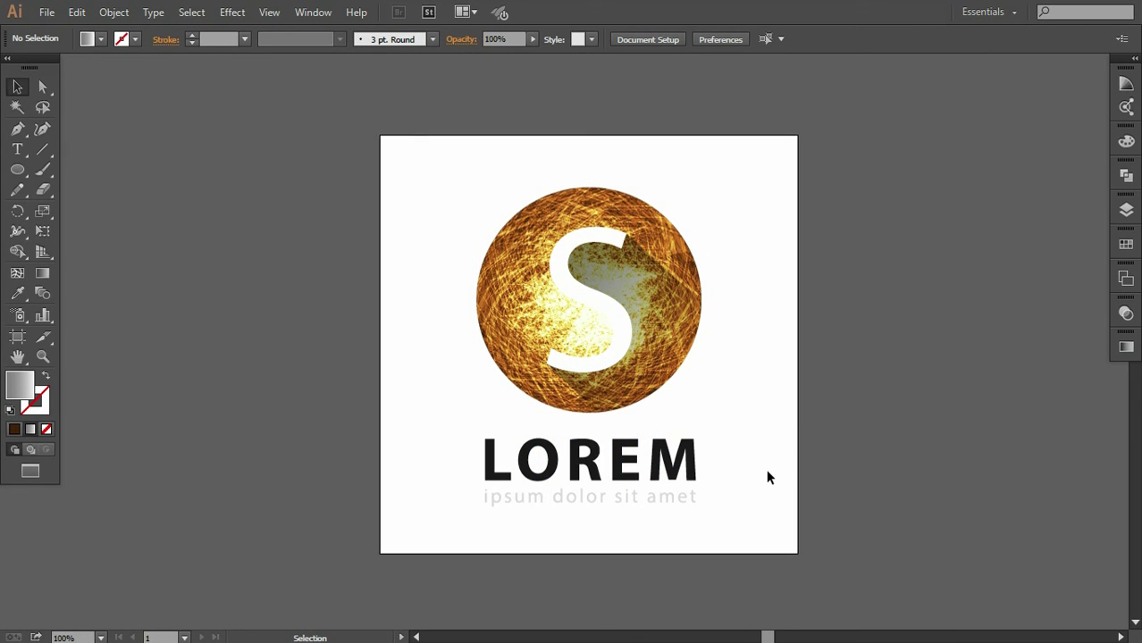